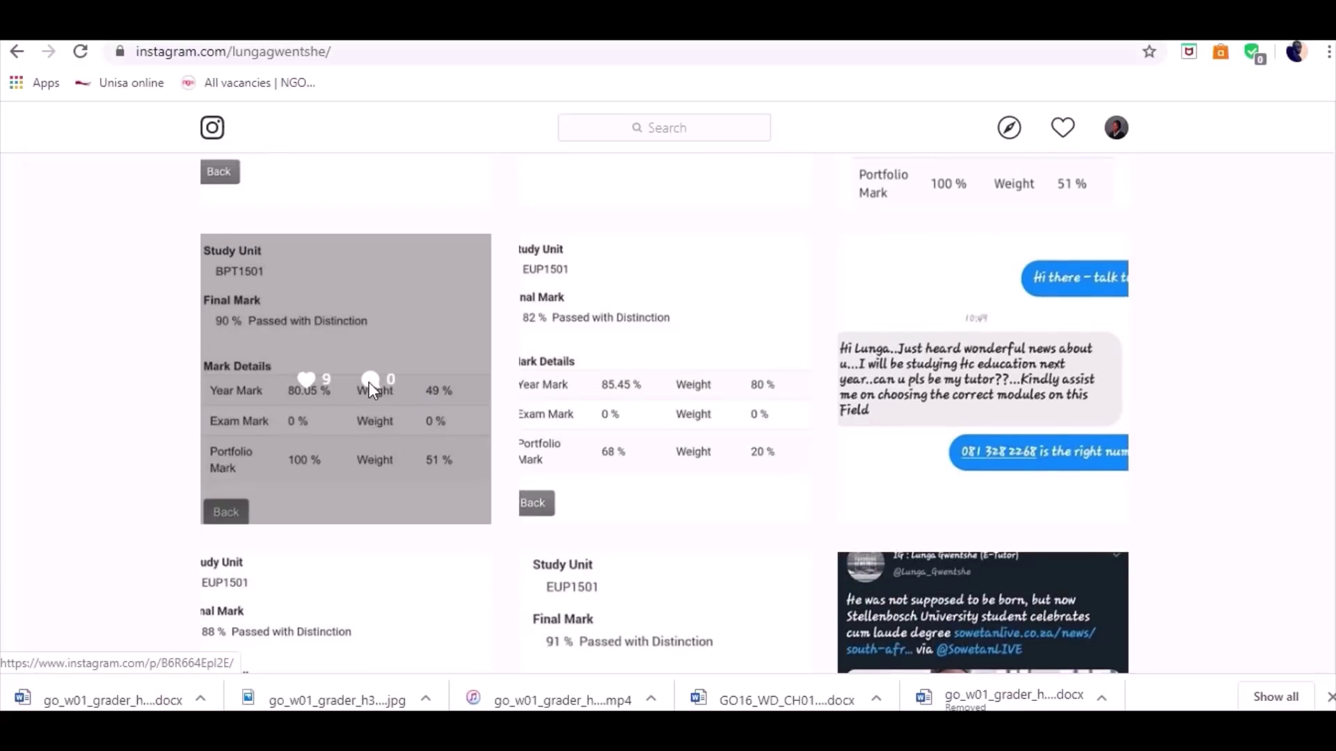
# View the BPT1501 result post on the Instagram profile and close it again.
pyautogui.click(369, 382)
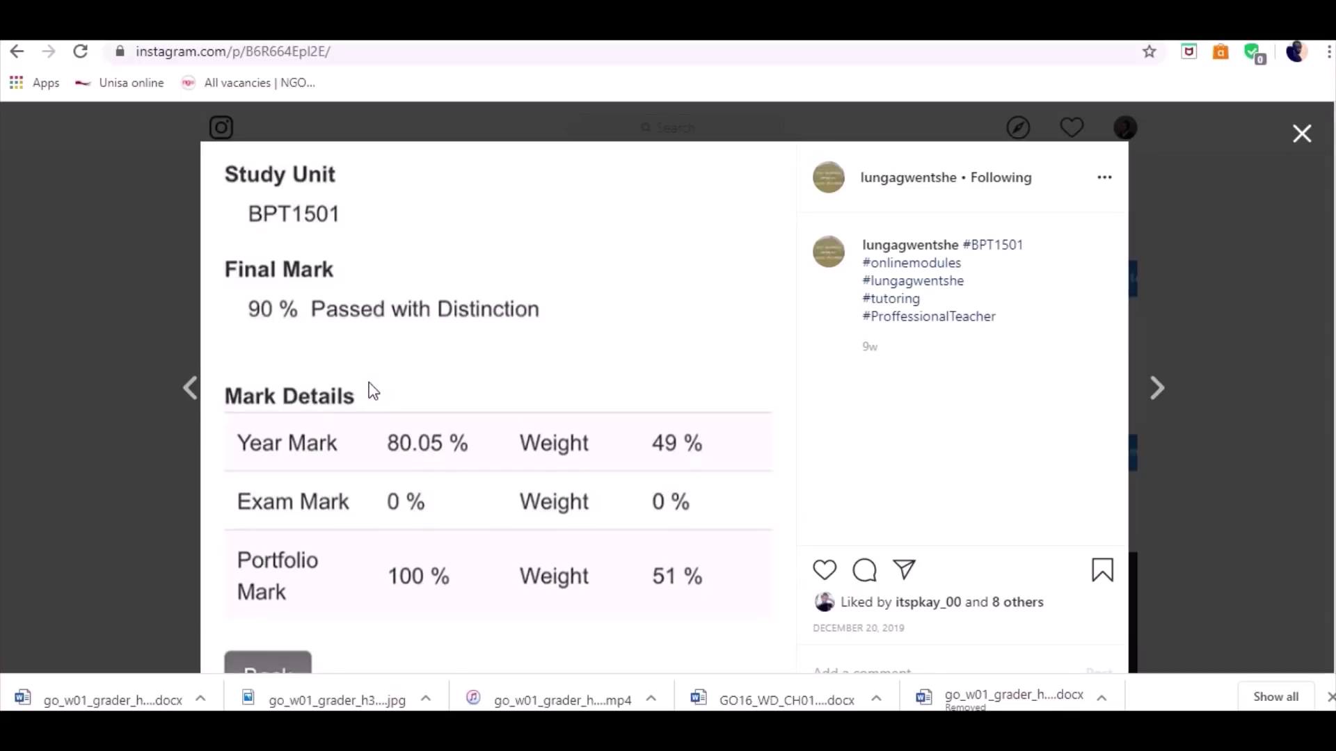
pyautogui.click(1298, 136)
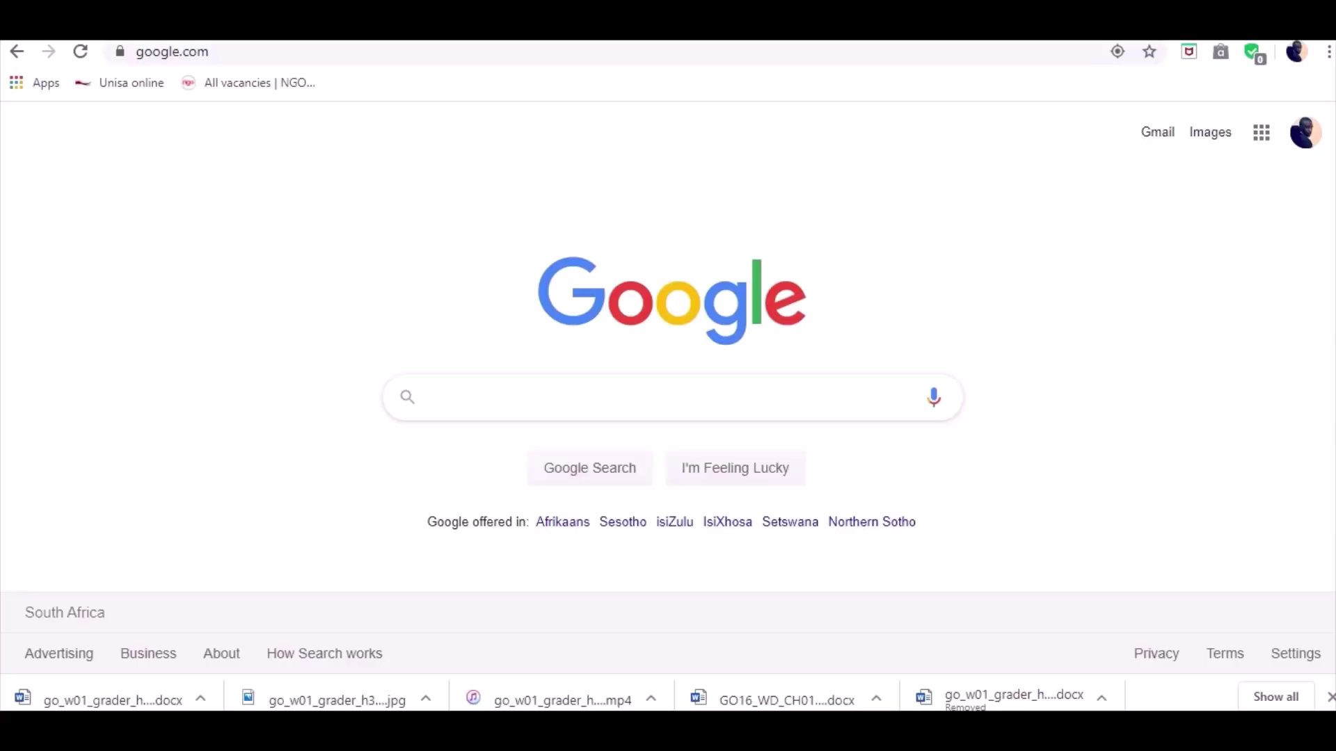
# Search Google for "my it lab unisa" and open the MyLabsPlus | Pearson result.
pyautogui.write('my it')
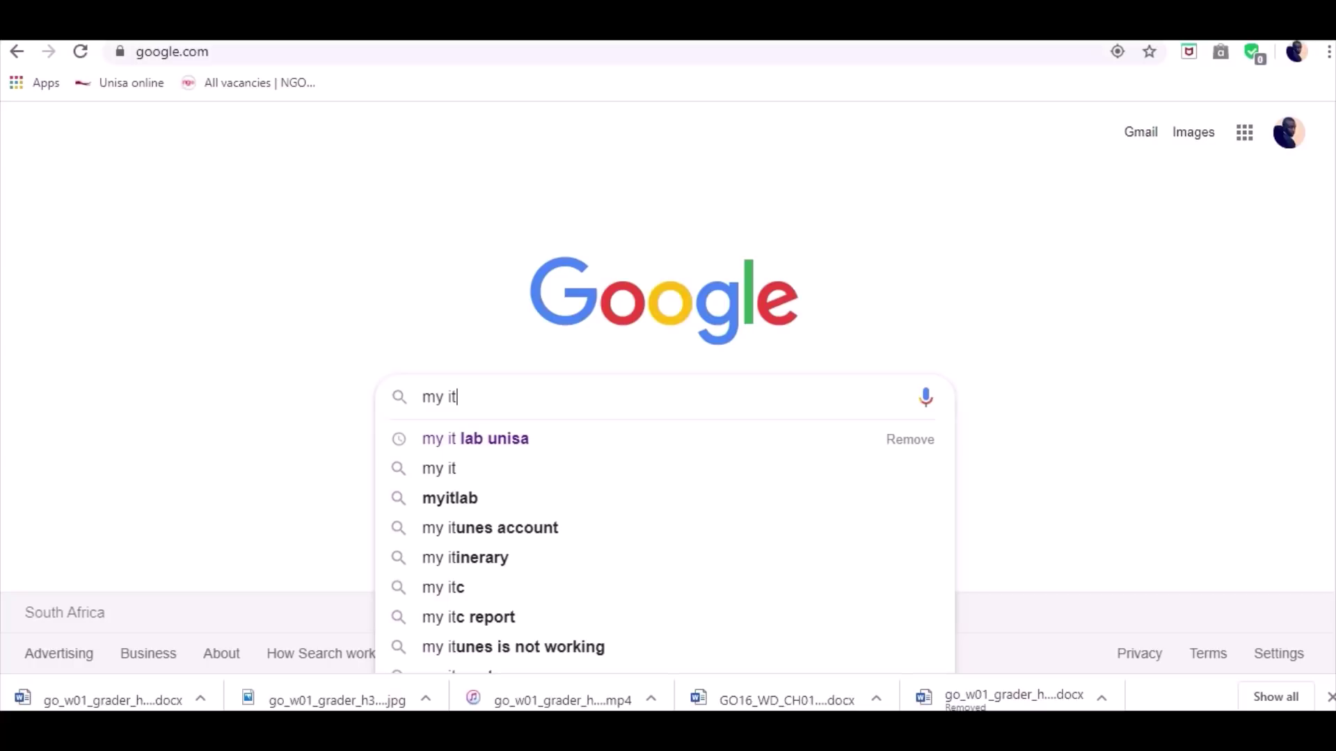
pyautogui.click(530, 439)
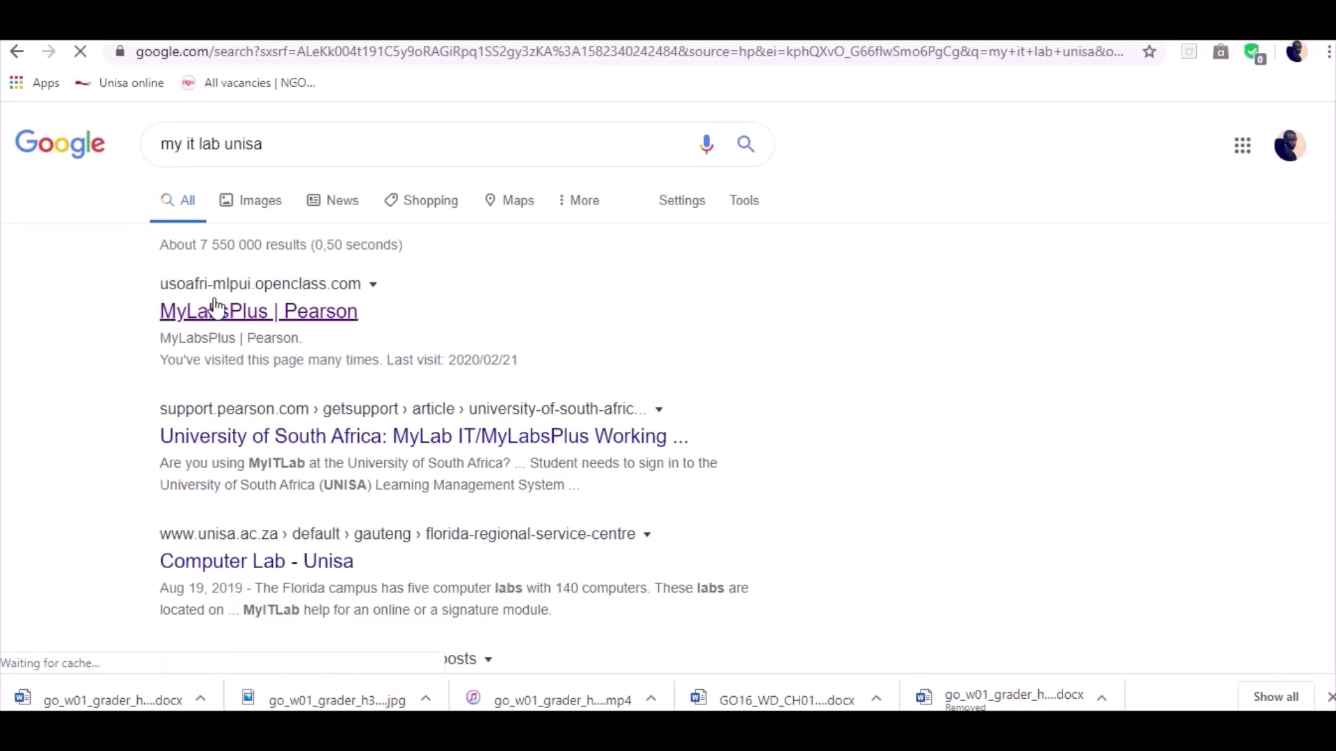
pyautogui.click(217, 313)
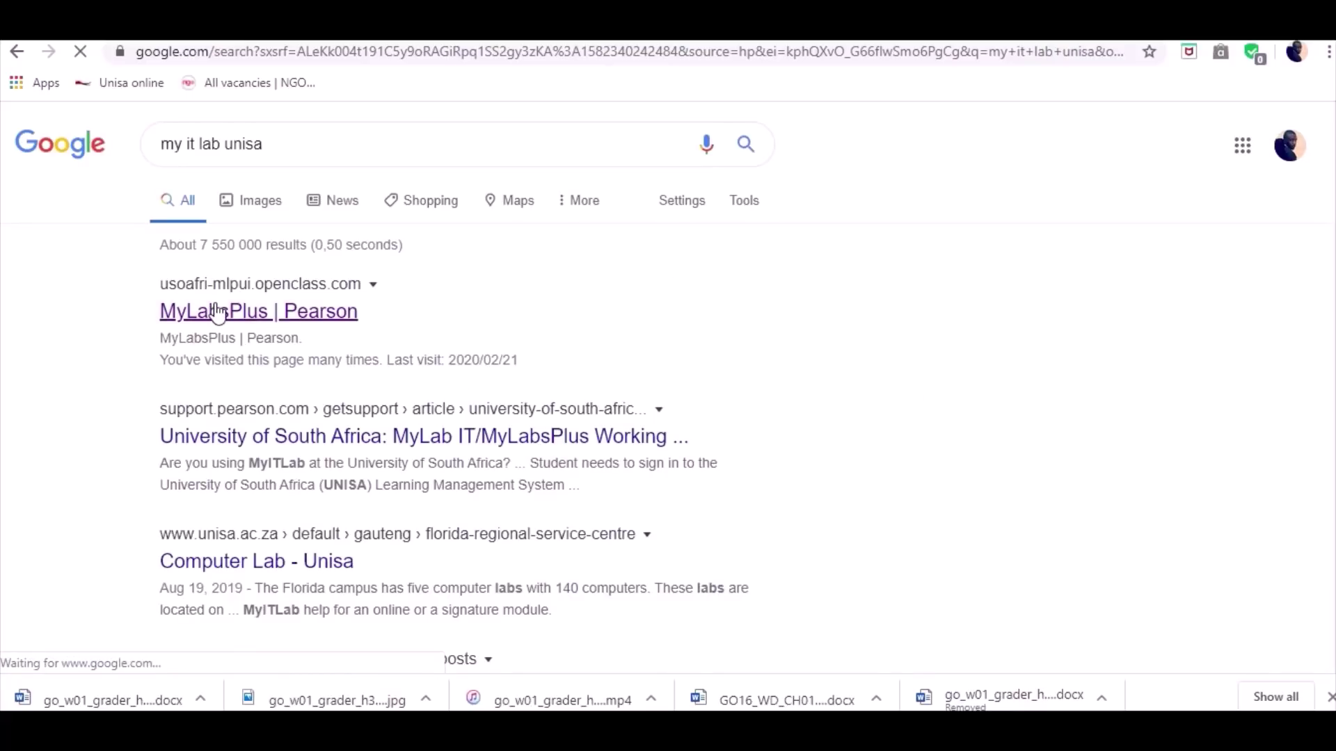
pyautogui.click(223, 314)
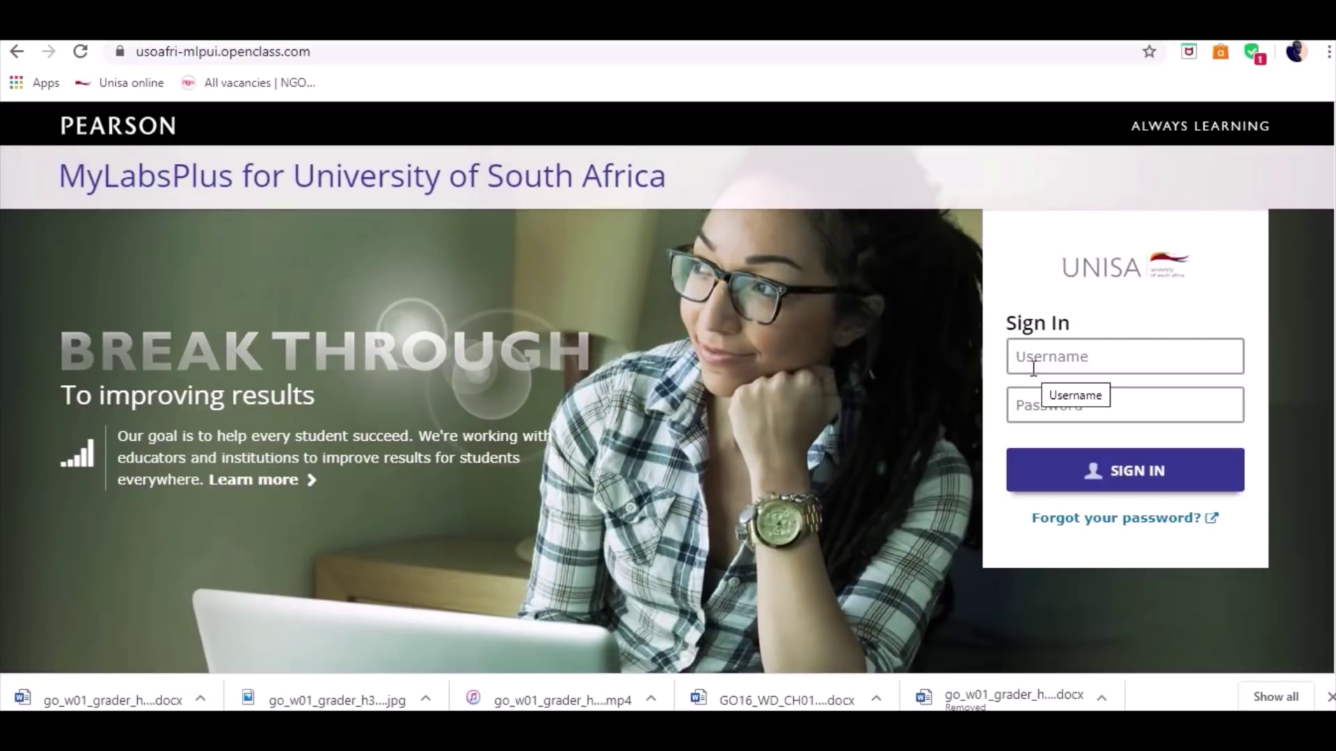
# Sign in to MyLabsPlus for University of South Africa with the student's username and the account password.
pyautogui.click(1034, 346)
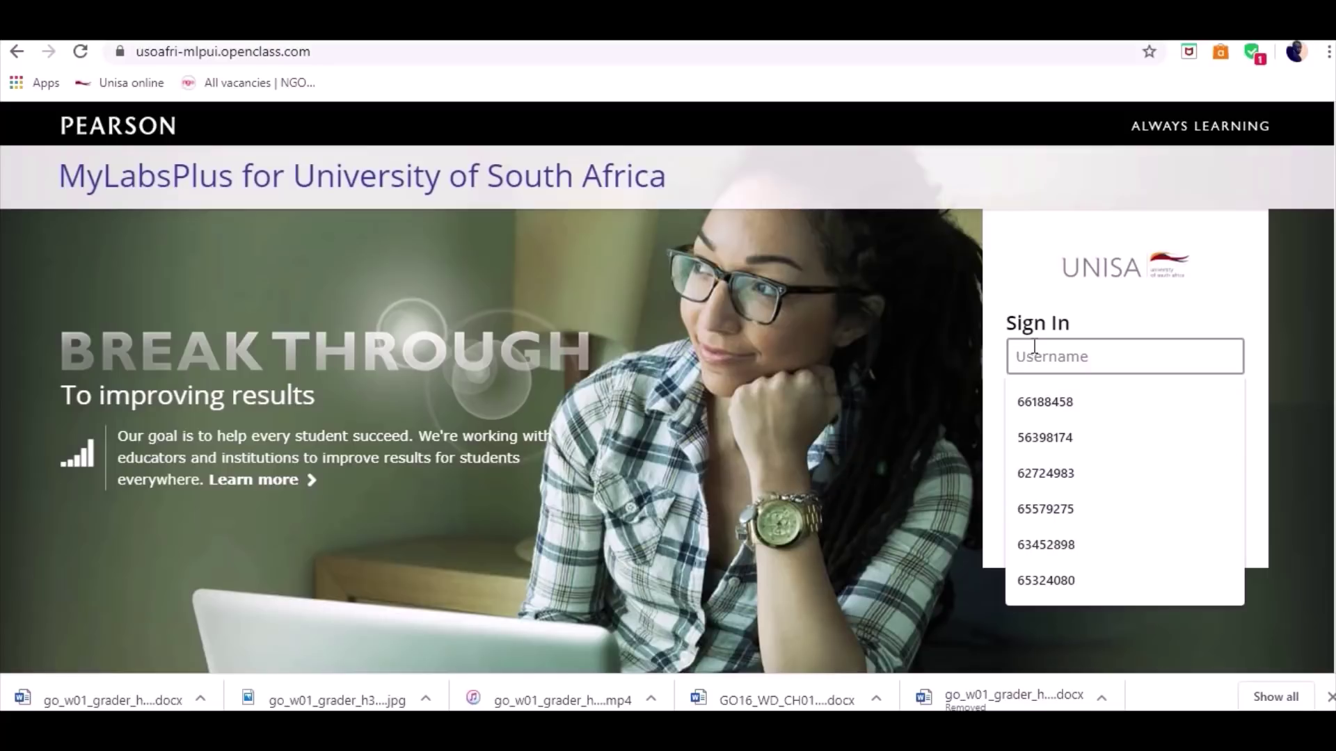
pyautogui.rightClick(1034, 344)
pyautogui.click(1077, 502)
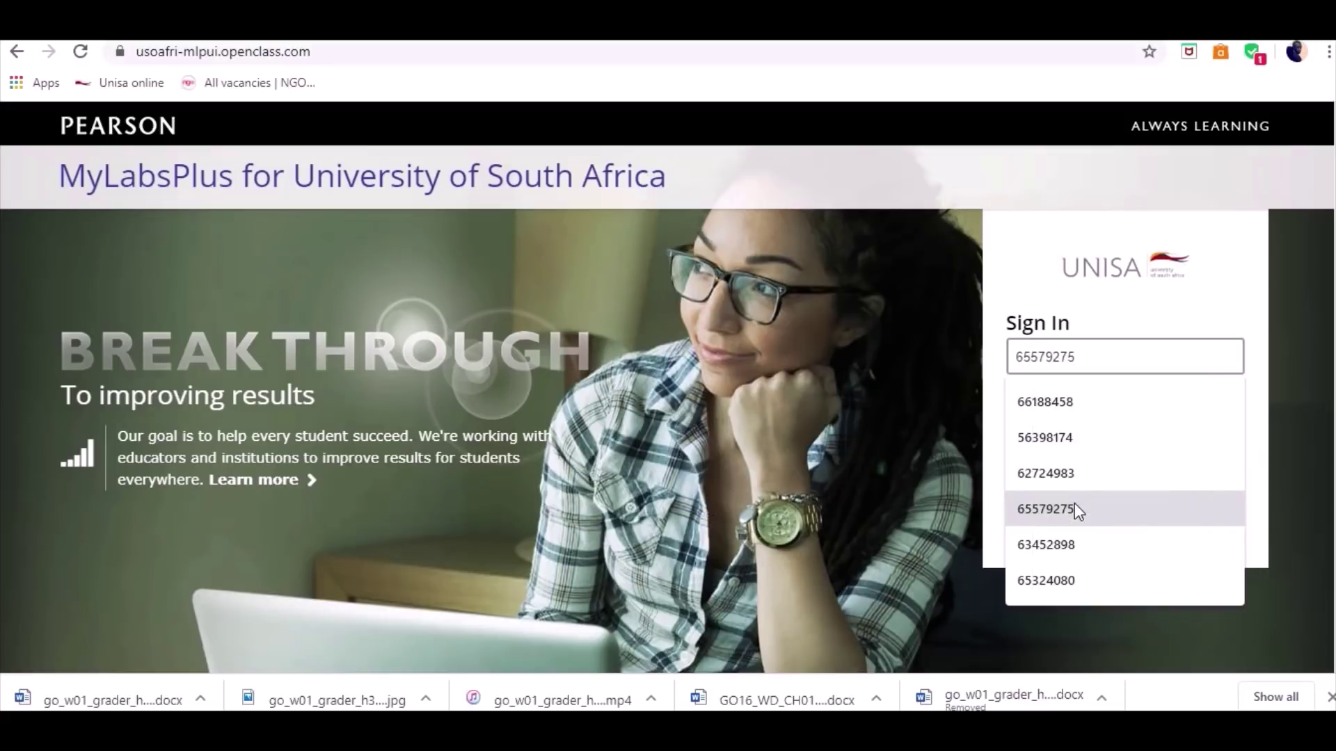
pyautogui.rightClick(1044, 402)
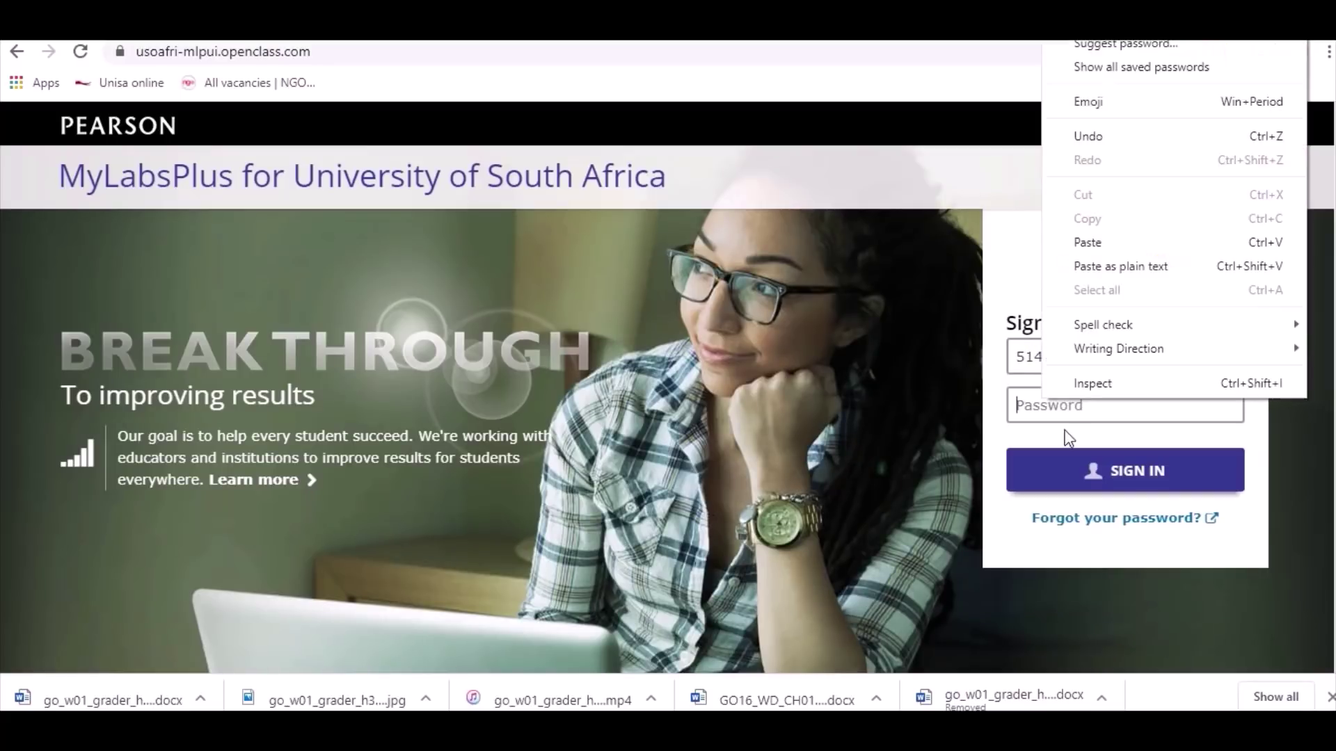
pyautogui.click(1086, 244)
pyautogui.click(1094, 473)
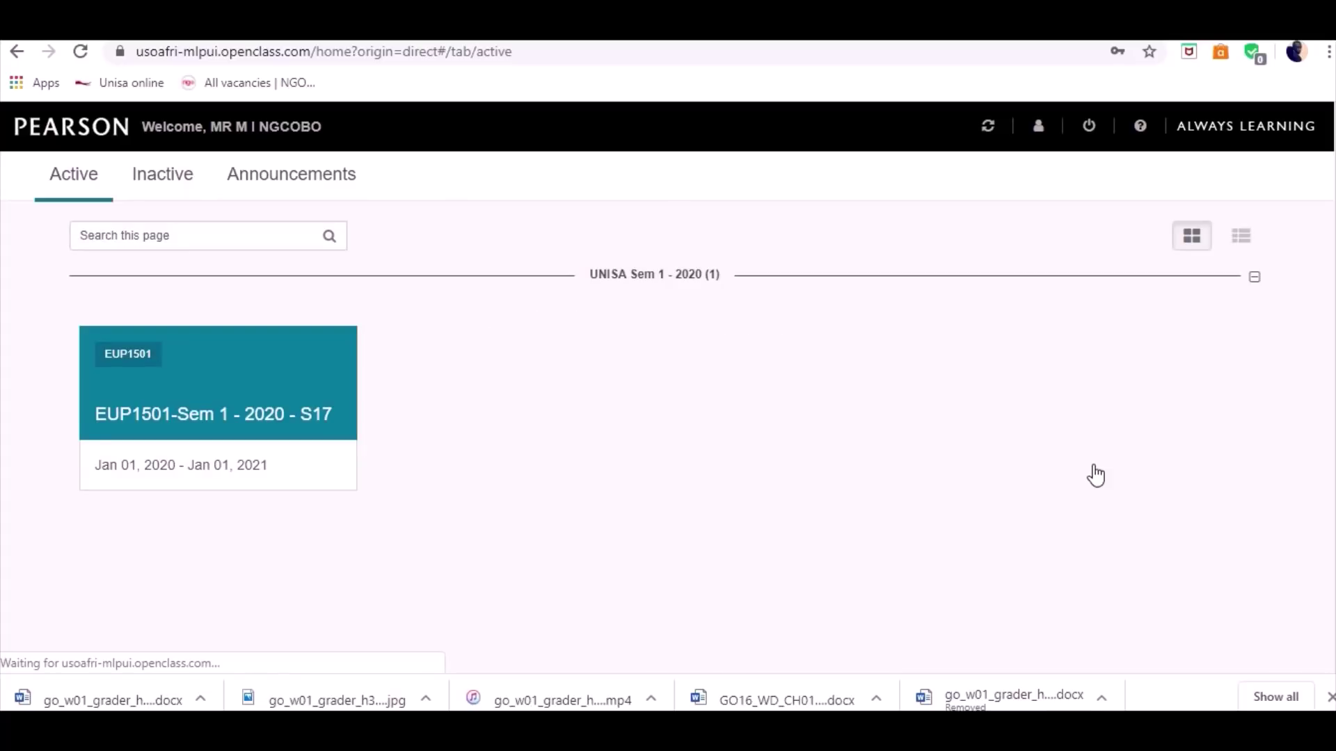
# Open the EUP1501-Sem 1 - 2020 - S17 course and launch the To Do / Completed list of its Assignment Calendar.
pyautogui.click(201, 432)
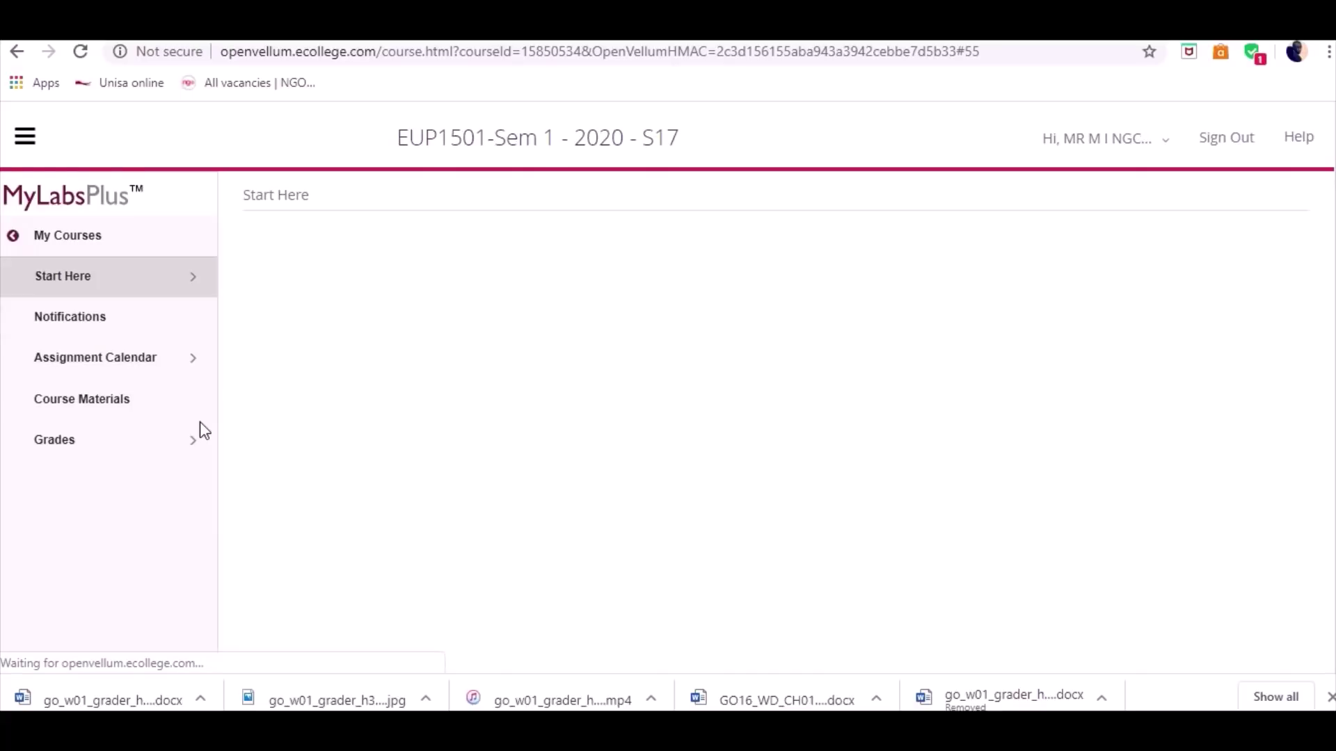
pyautogui.click(133, 357)
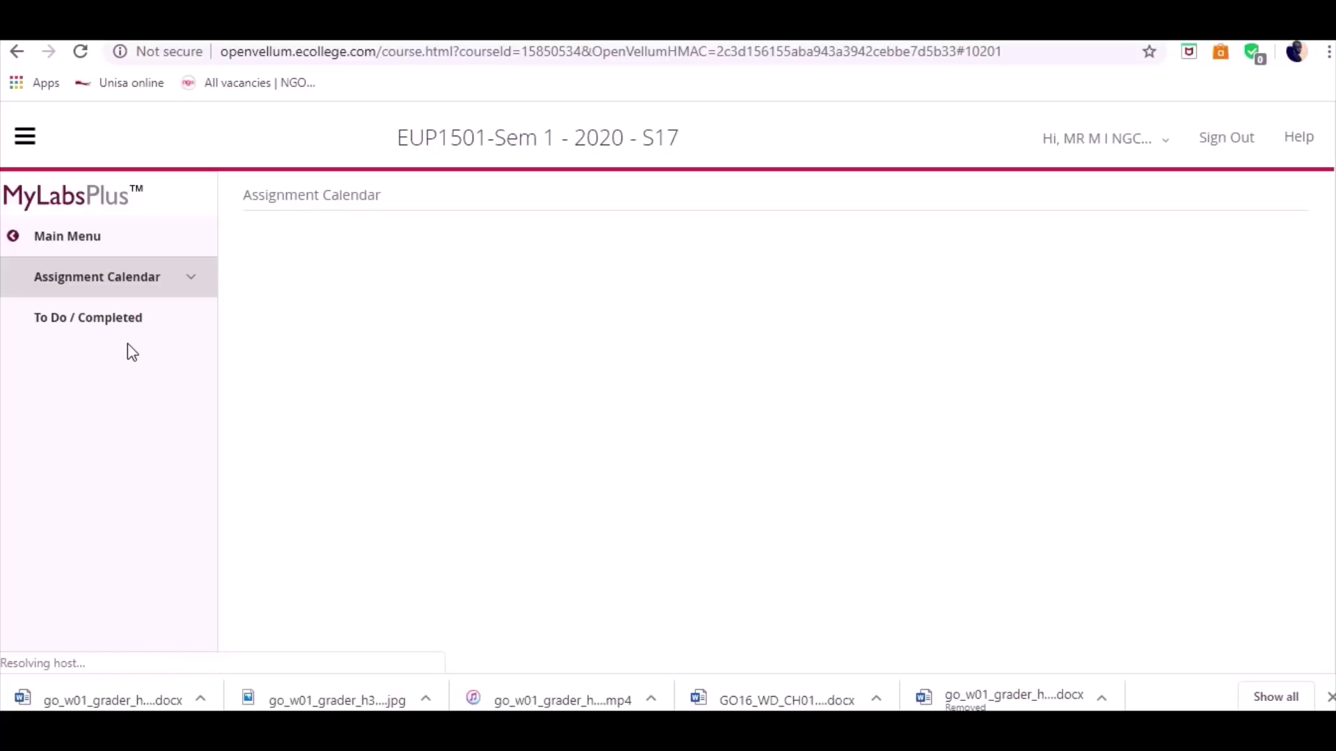
pyautogui.click(119, 333)
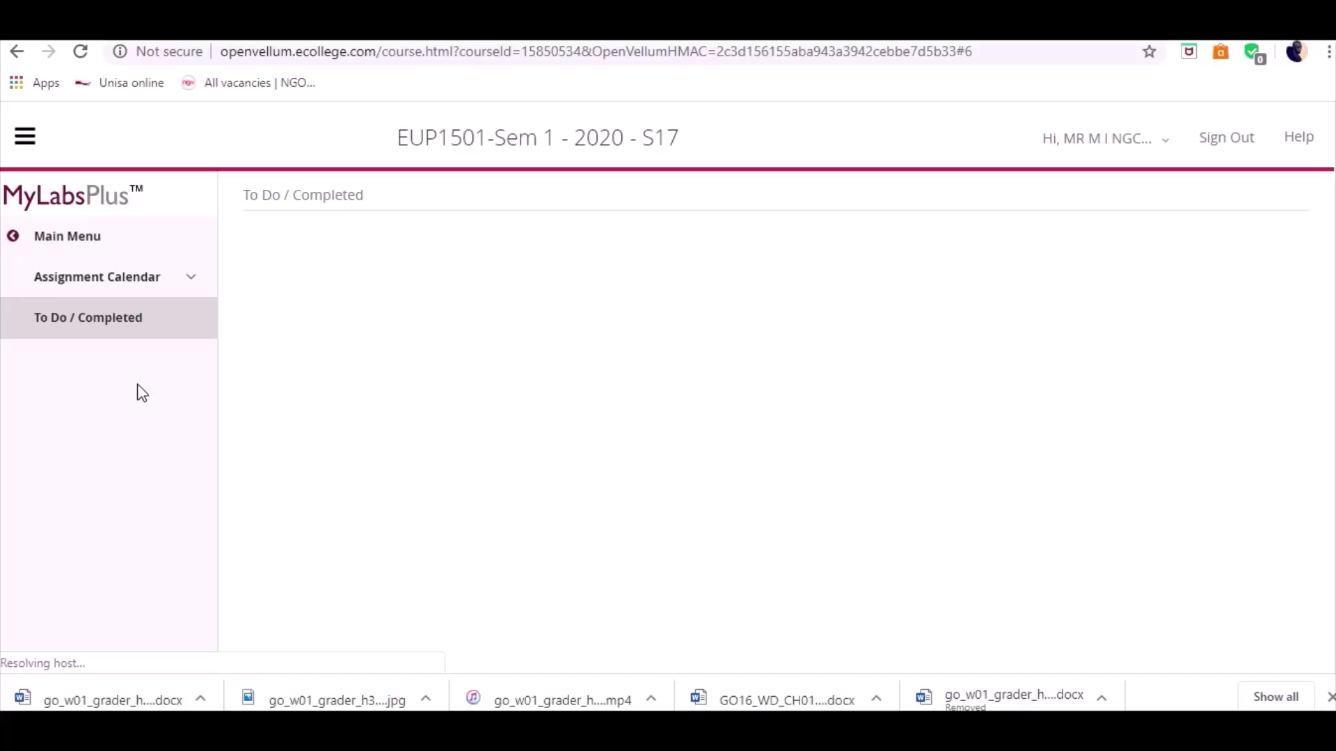
pyautogui.click(376, 367)
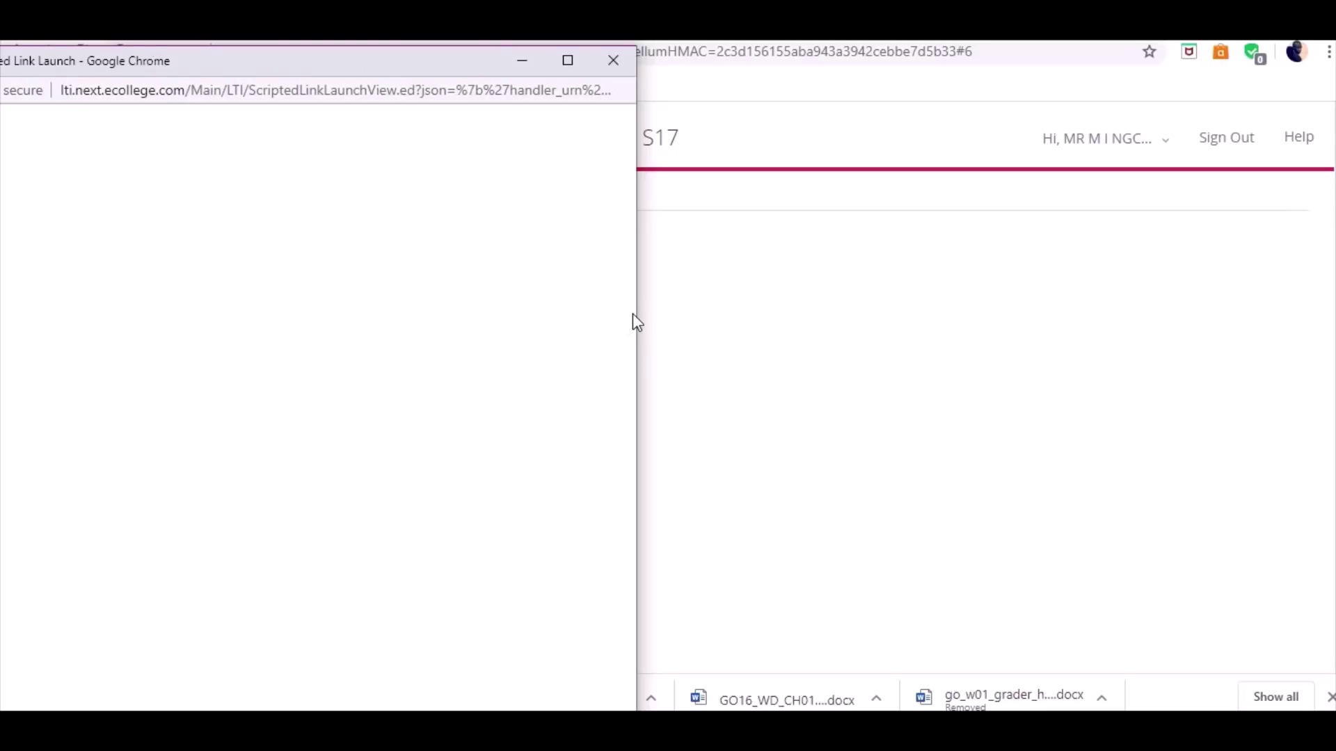
# Widen and reposition the assignments pop-up window, and start WD Ch 1 Grader Project 1G: Educational Website.
pyautogui.moveTo(635, 309); pyautogui.dragTo(1216, 283)
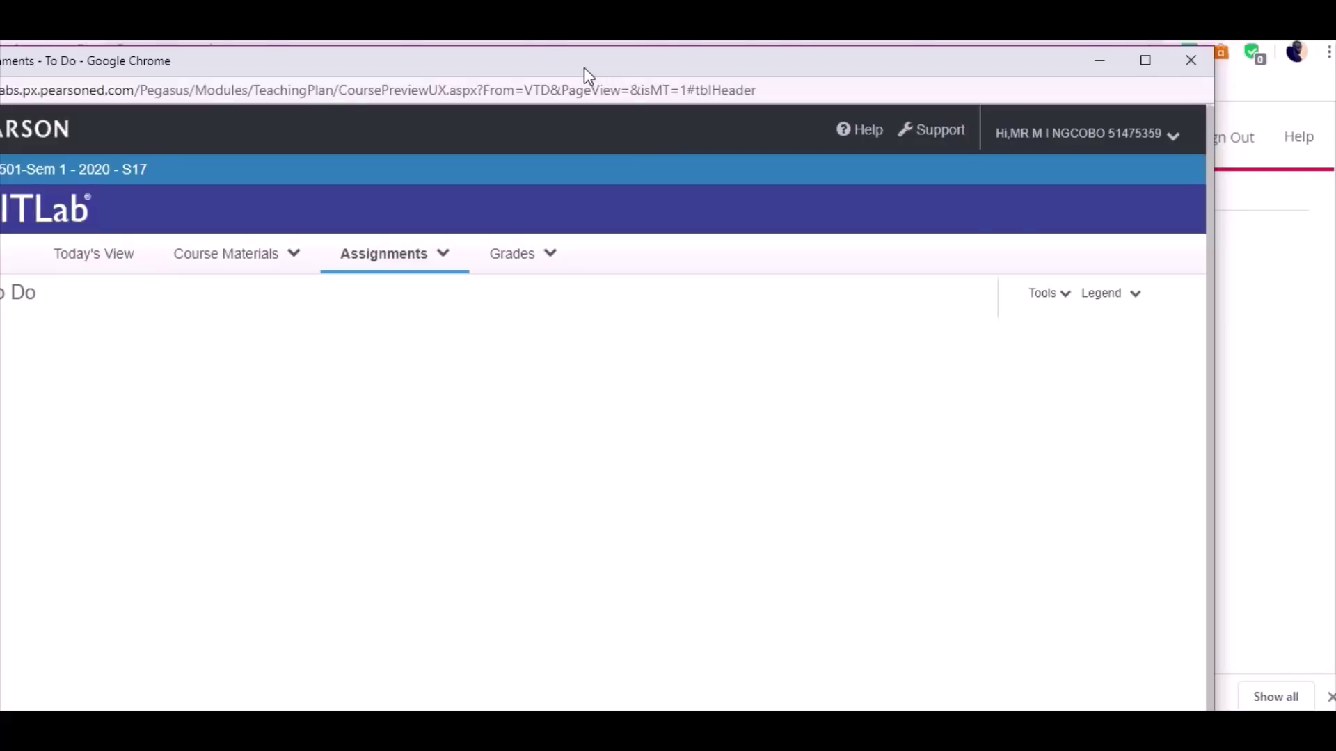
pyautogui.moveTo(583, 67); pyautogui.dragTo(677, 63)
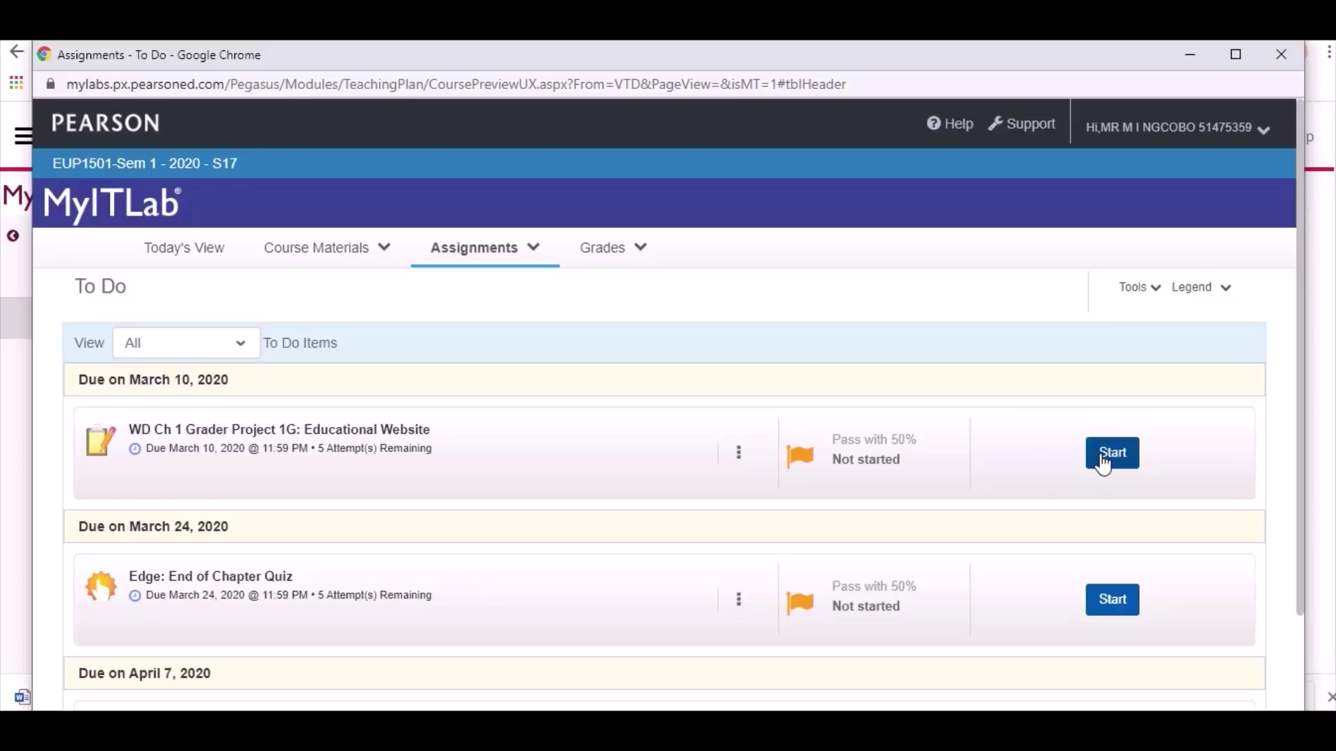
pyautogui.scroll(-2, 1091, 466)
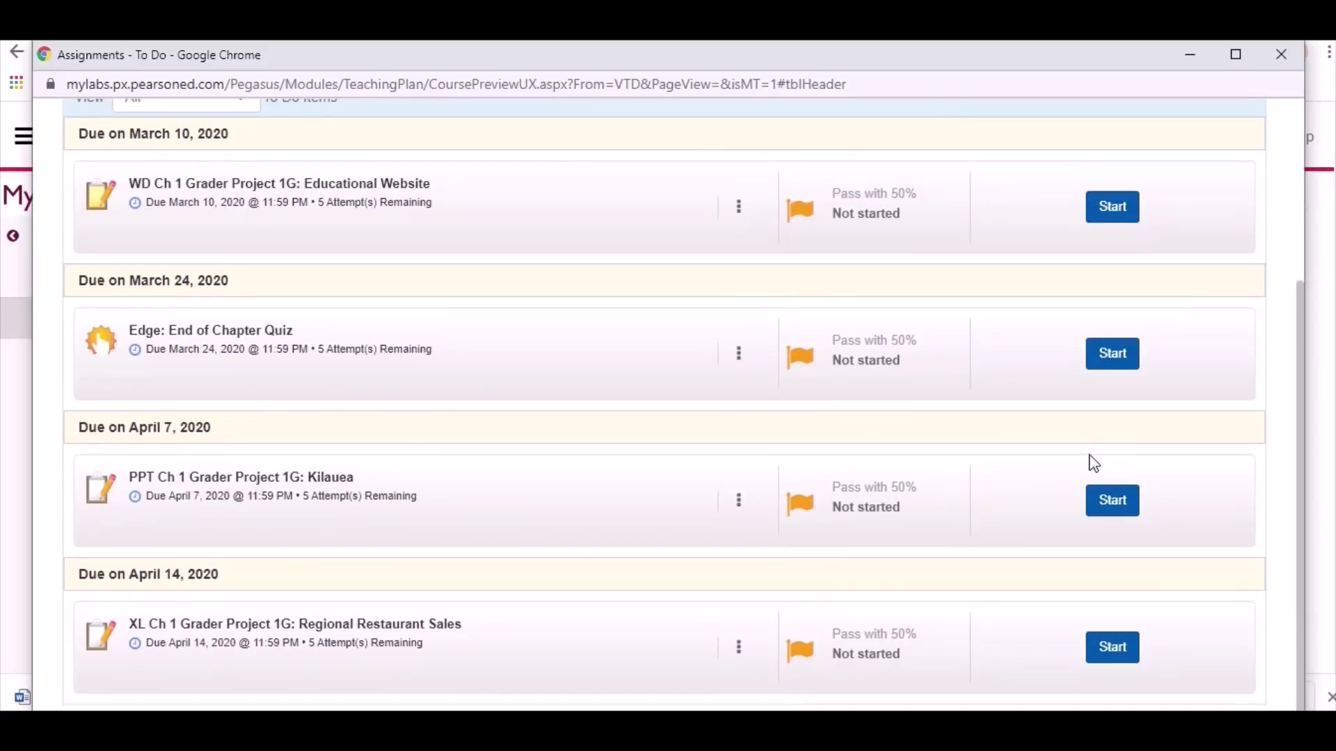
pyautogui.scroll(3, 1094, 460)
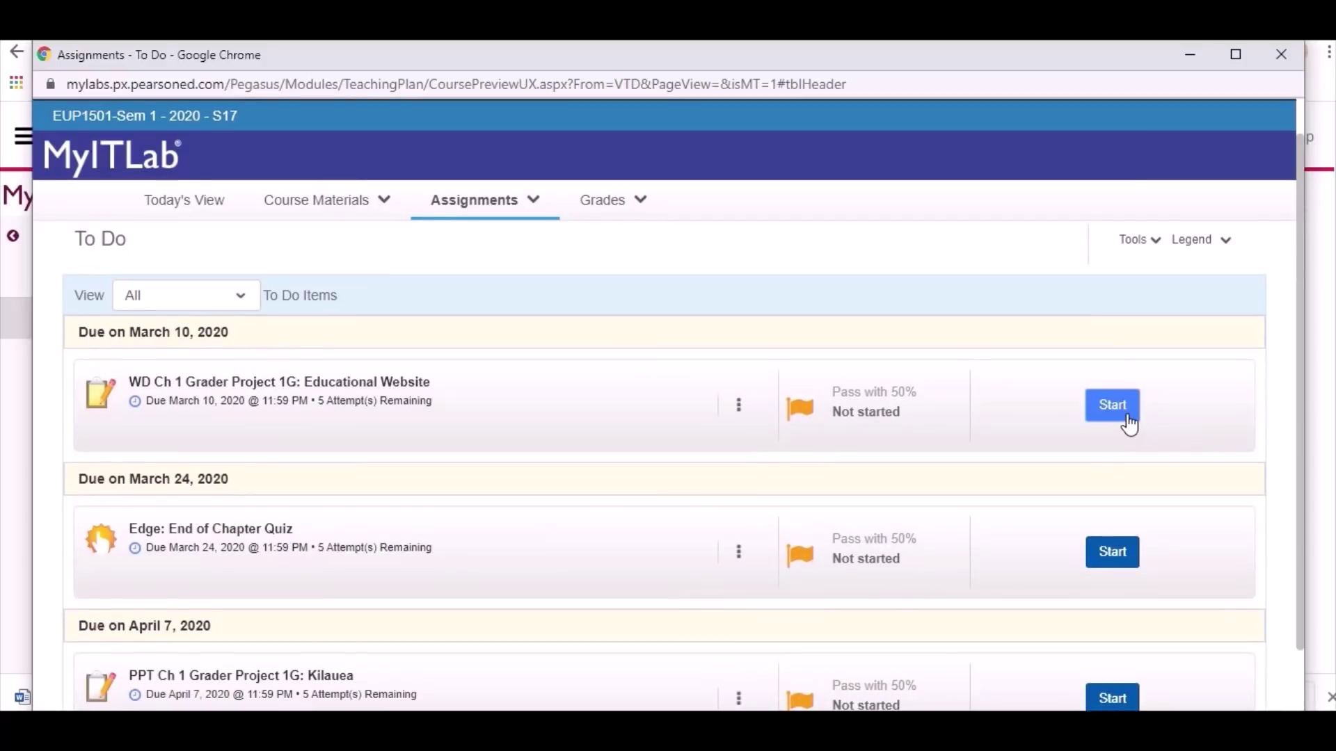
pyautogui.click(1128, 418)
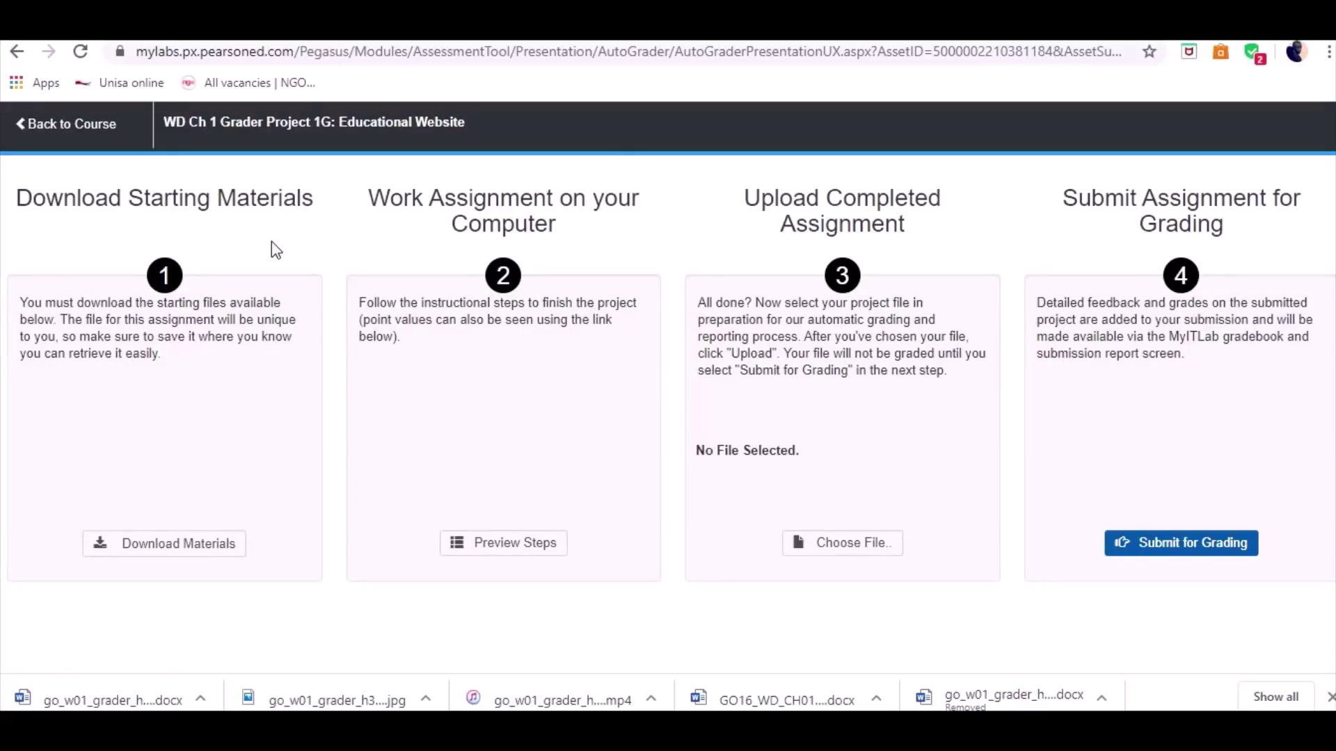
# Download the project's five starting files one by one: the instructions, the homework document, the video, the media image and the Education document.
pyautogui.click(205, 546)
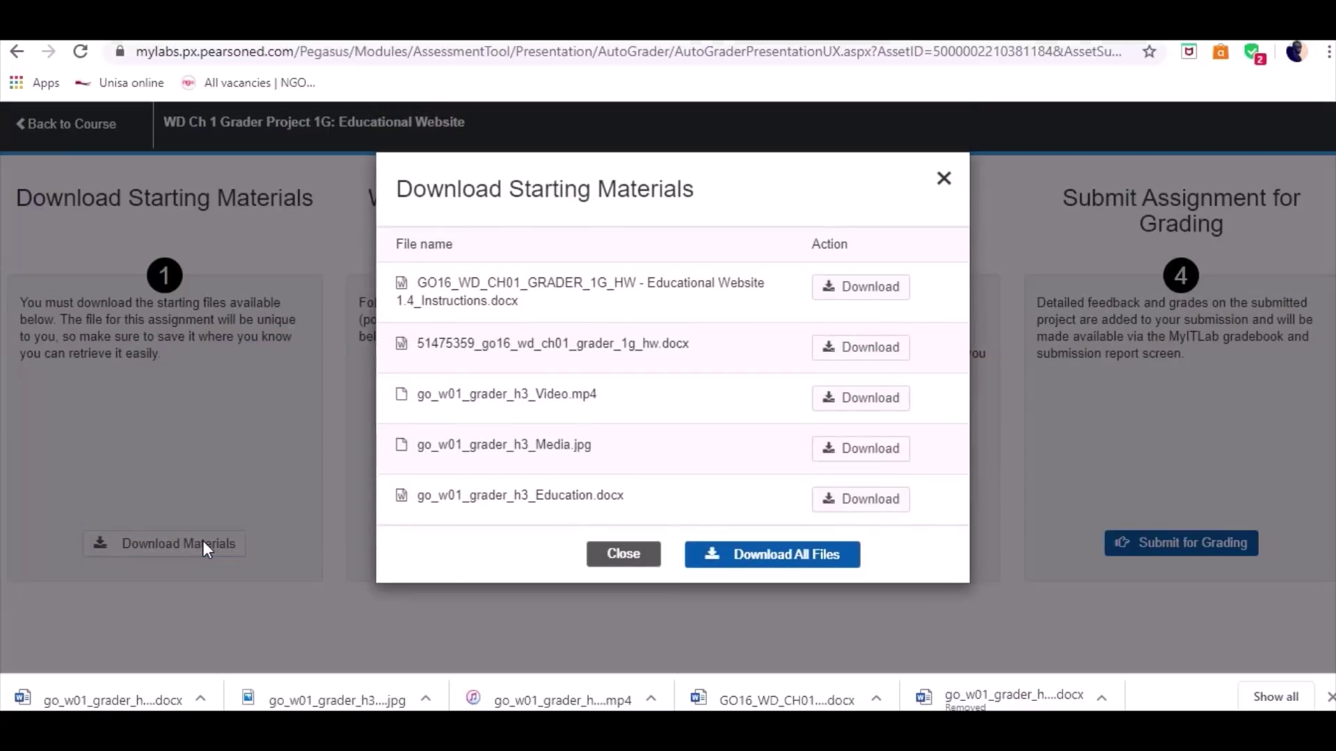
pyautogui.click(853, 292)
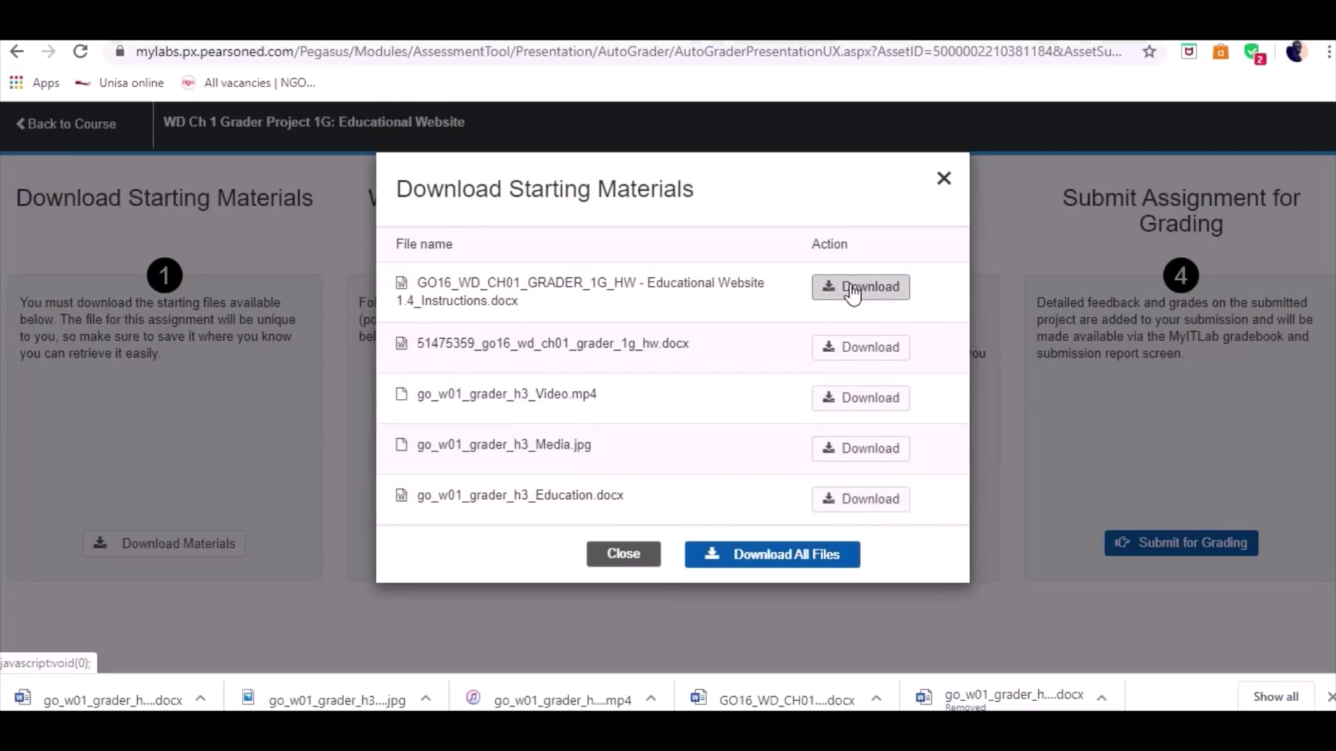
pyautogui.click(869, 354)
pyautogui.click(871, 397)
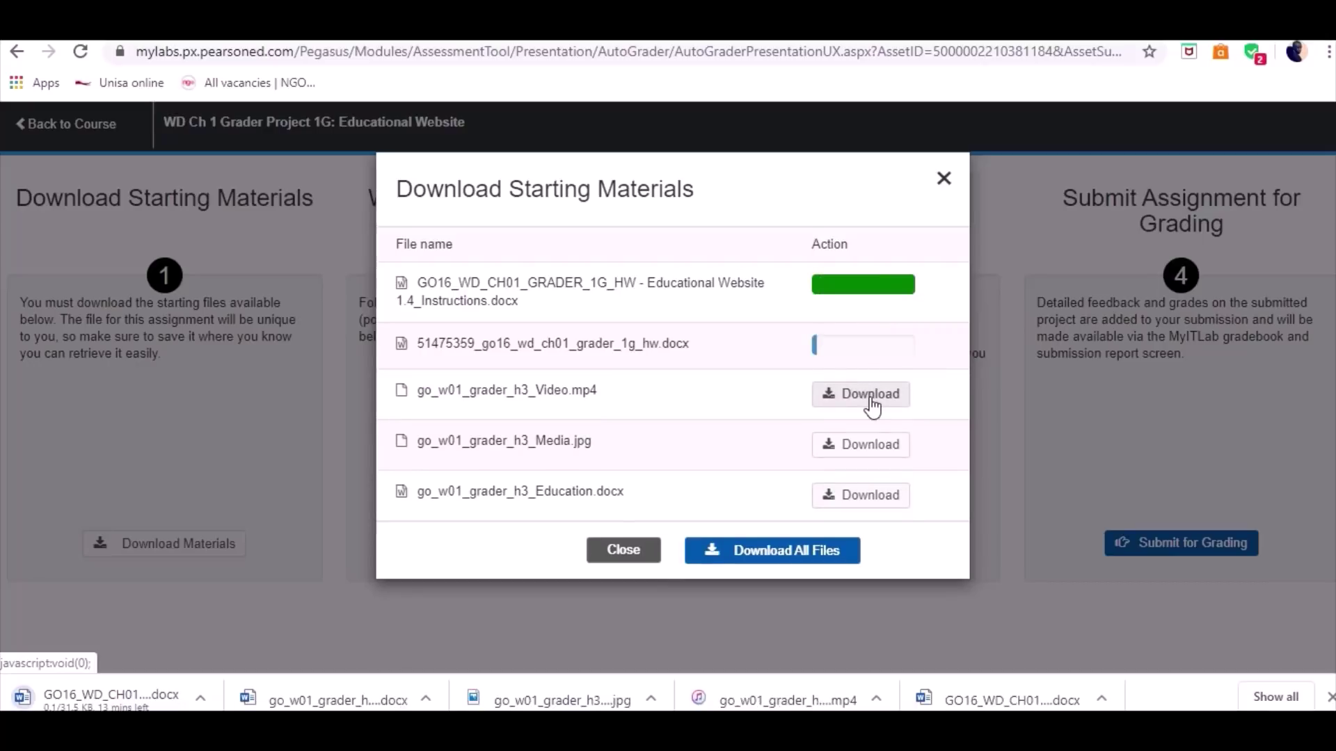
pyautogui.click(867, 453)
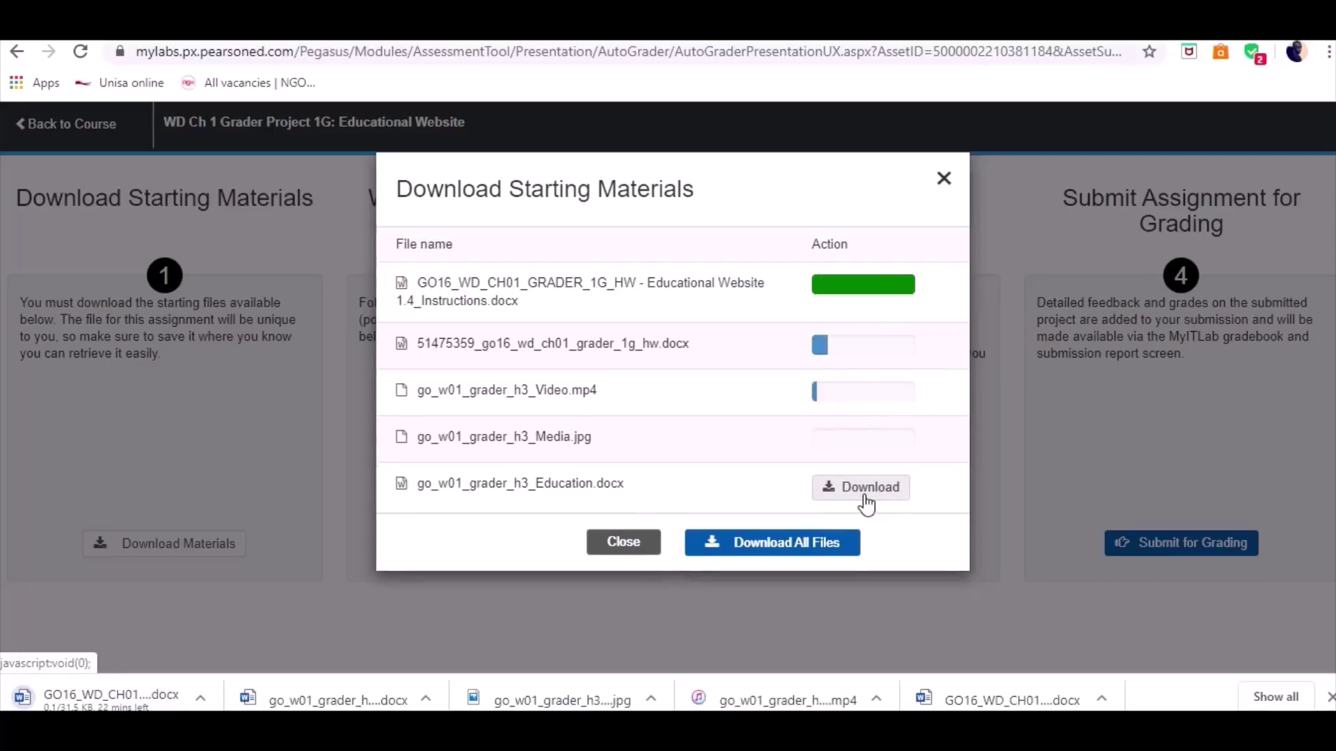
pyautogui.click(866, 495)
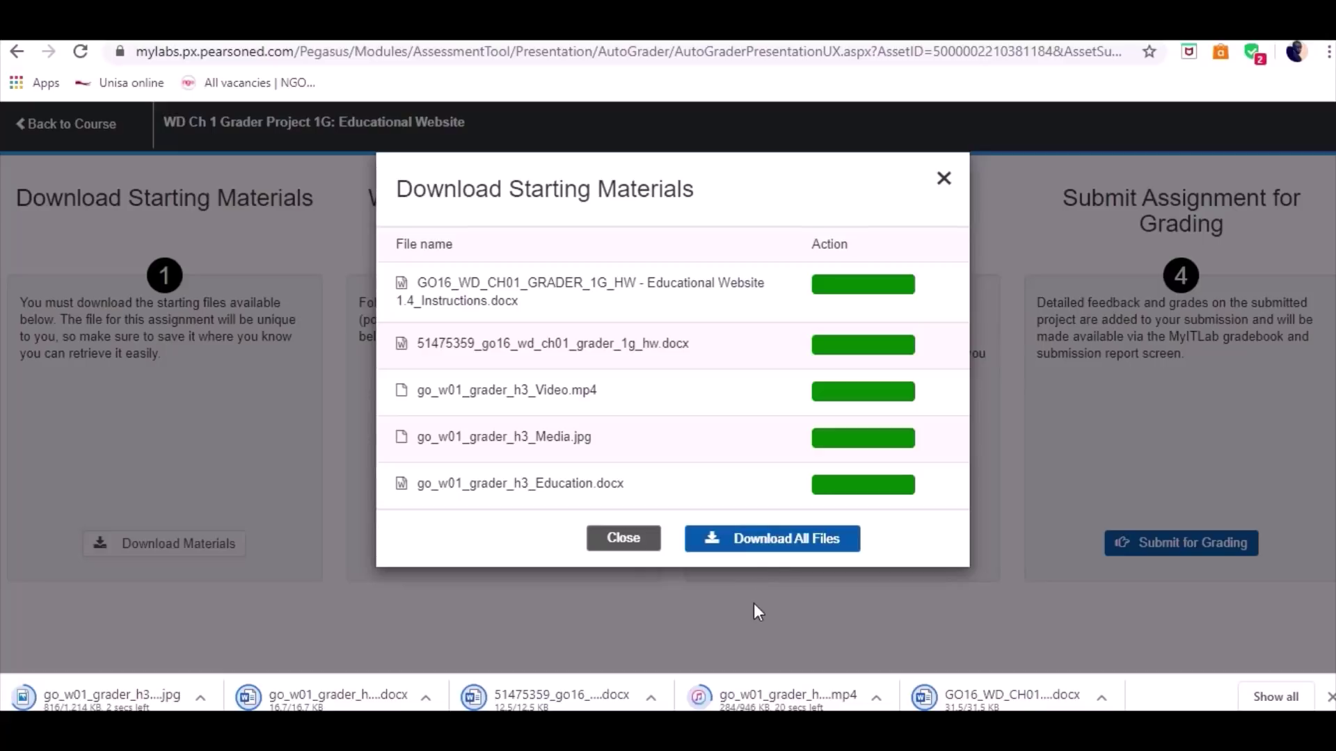
# Open the downloaded go16_wd_ch01_grader_1g_hw.docx from its folder in Word and enable editing.
pyautogui.rightClick(558, 696)
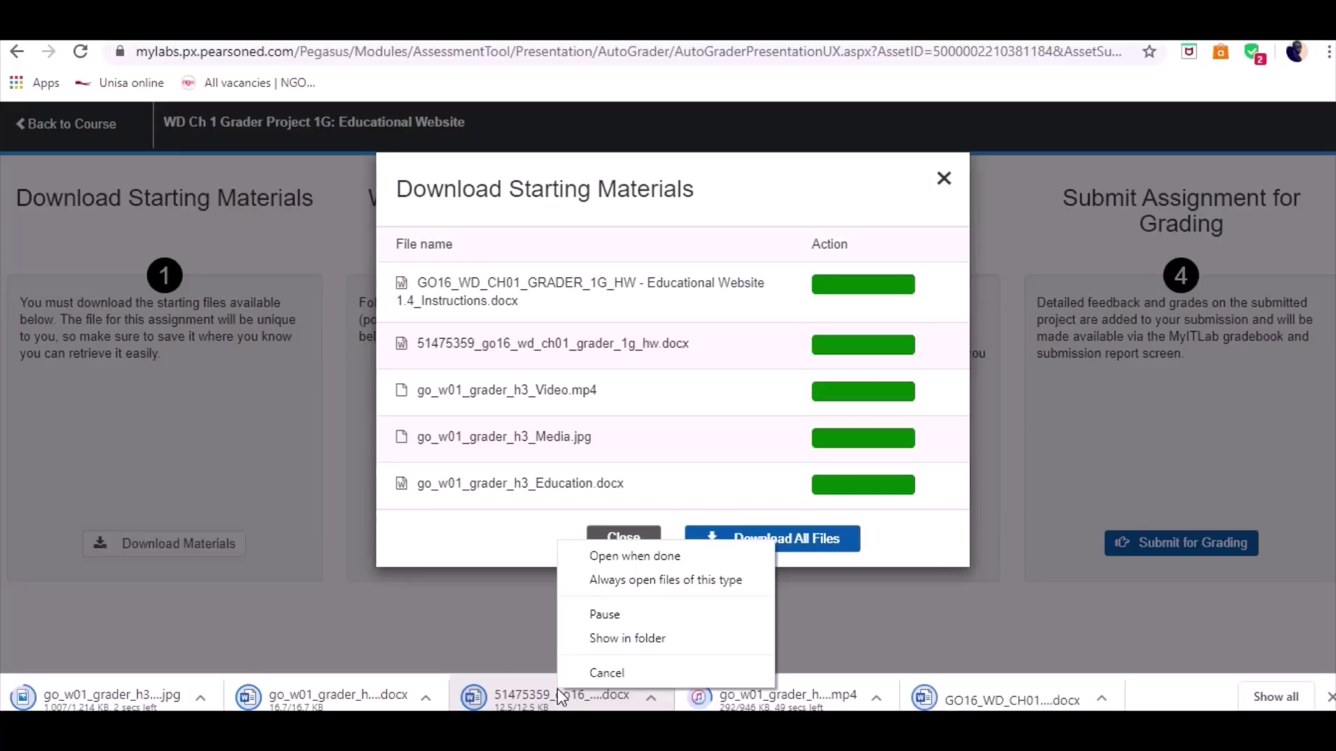
pyautogui.click(602, 639)
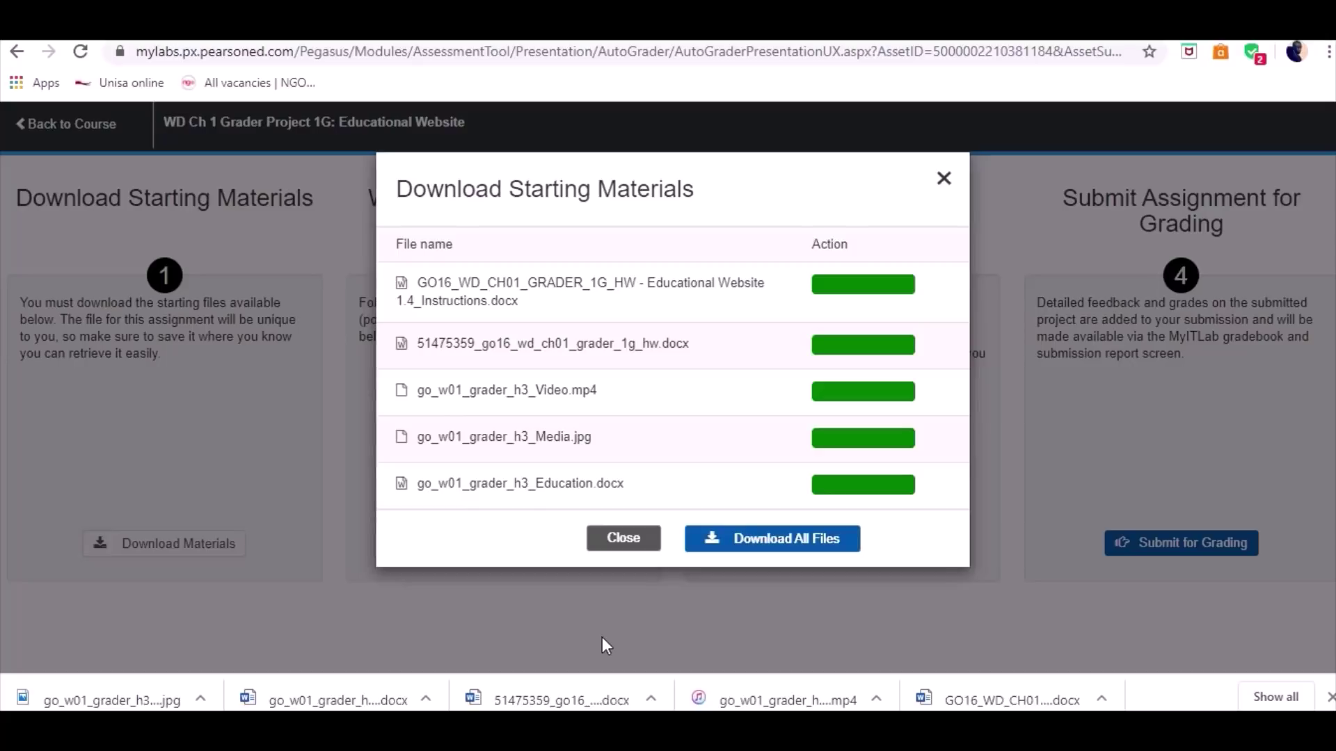
pyautogui.rightClick(567, 692)
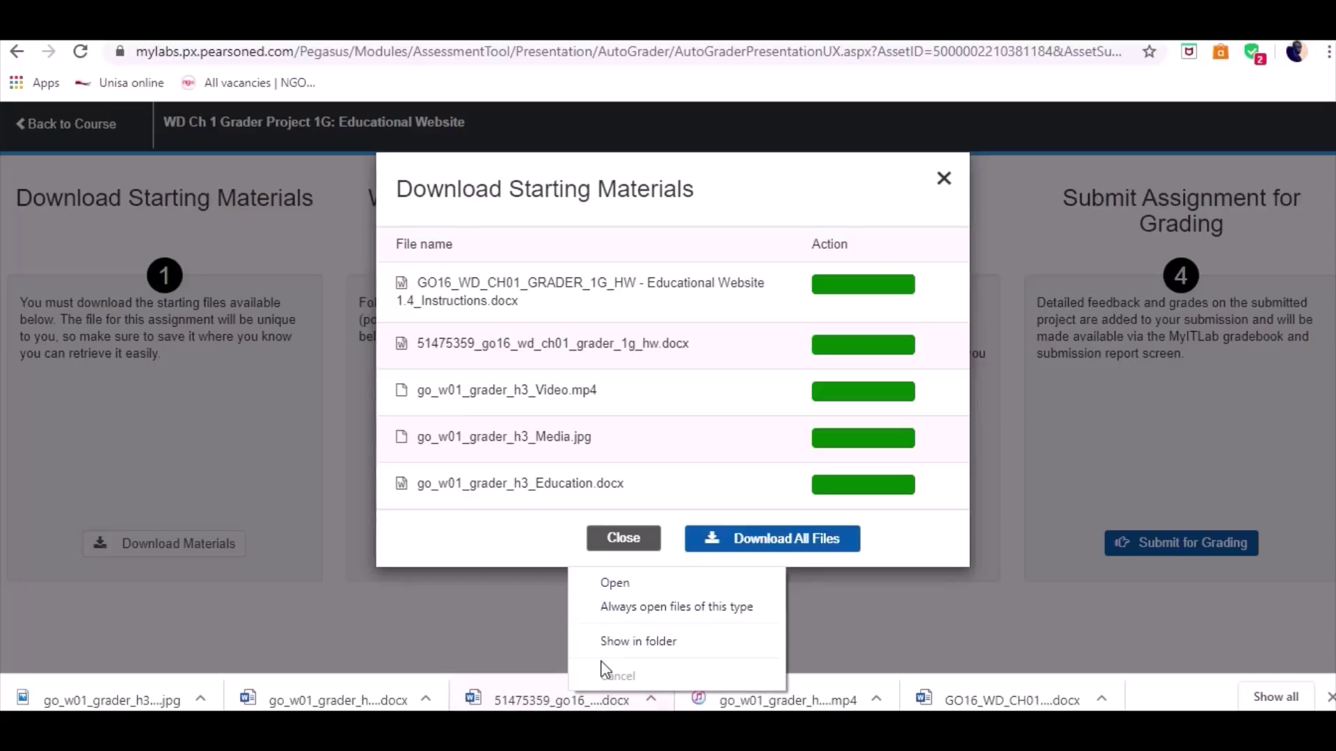
pyautogui.click(605, 639)
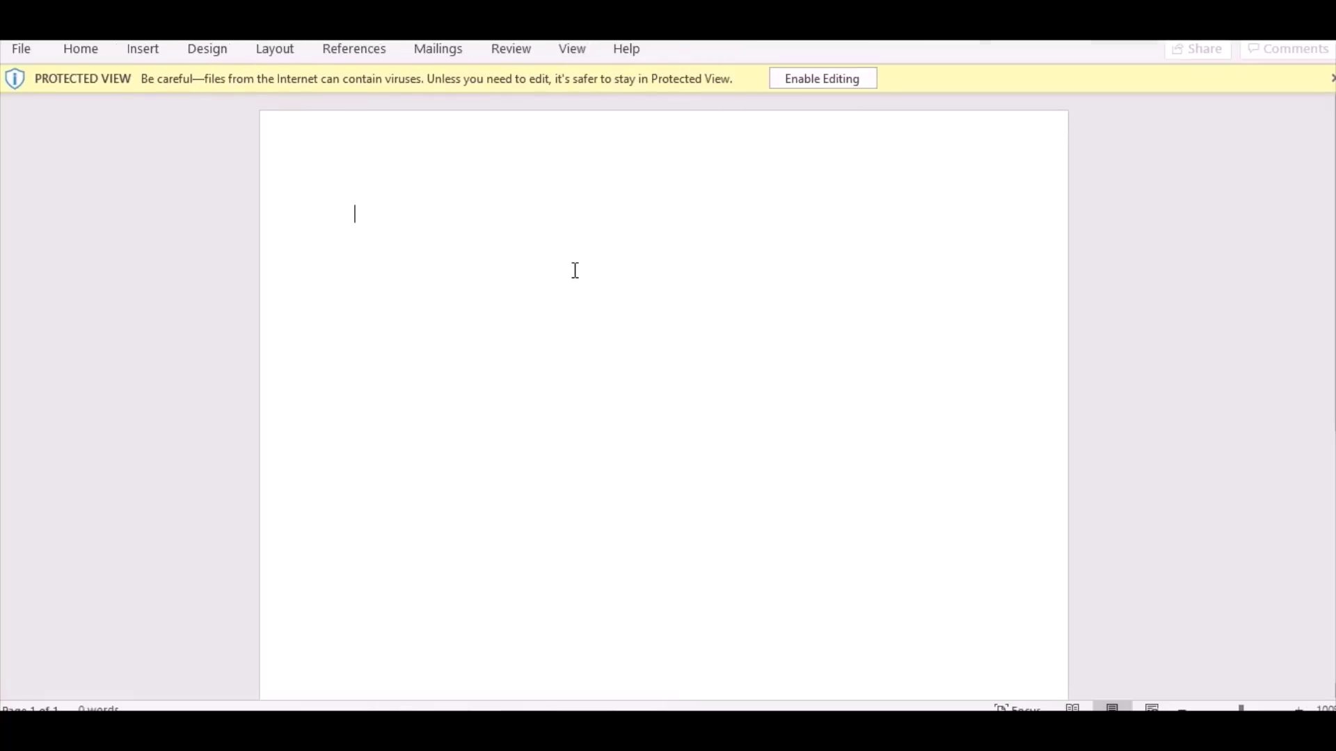
pyautogui.click(796, 80)
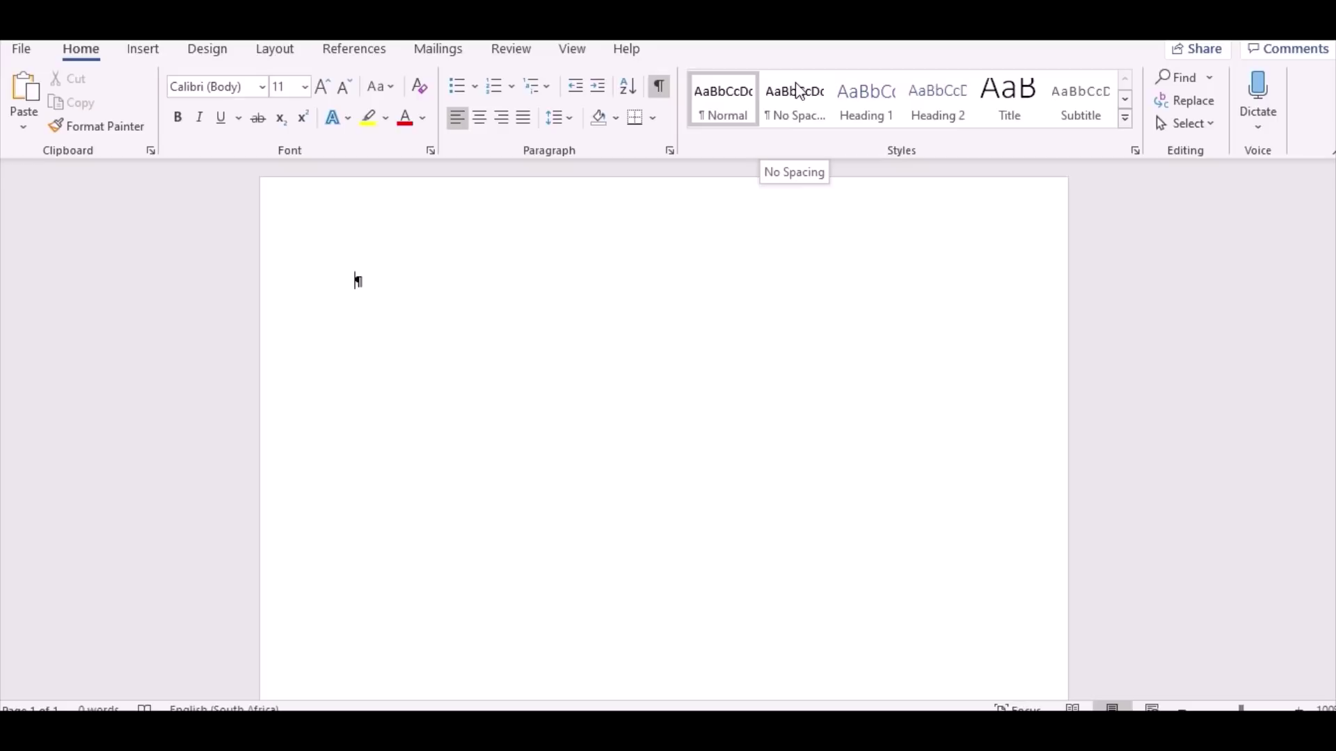
# Enter "Educational Websites" as the first line of the blank document and begin a new paragraph below it.
pyautogui.write('Type')
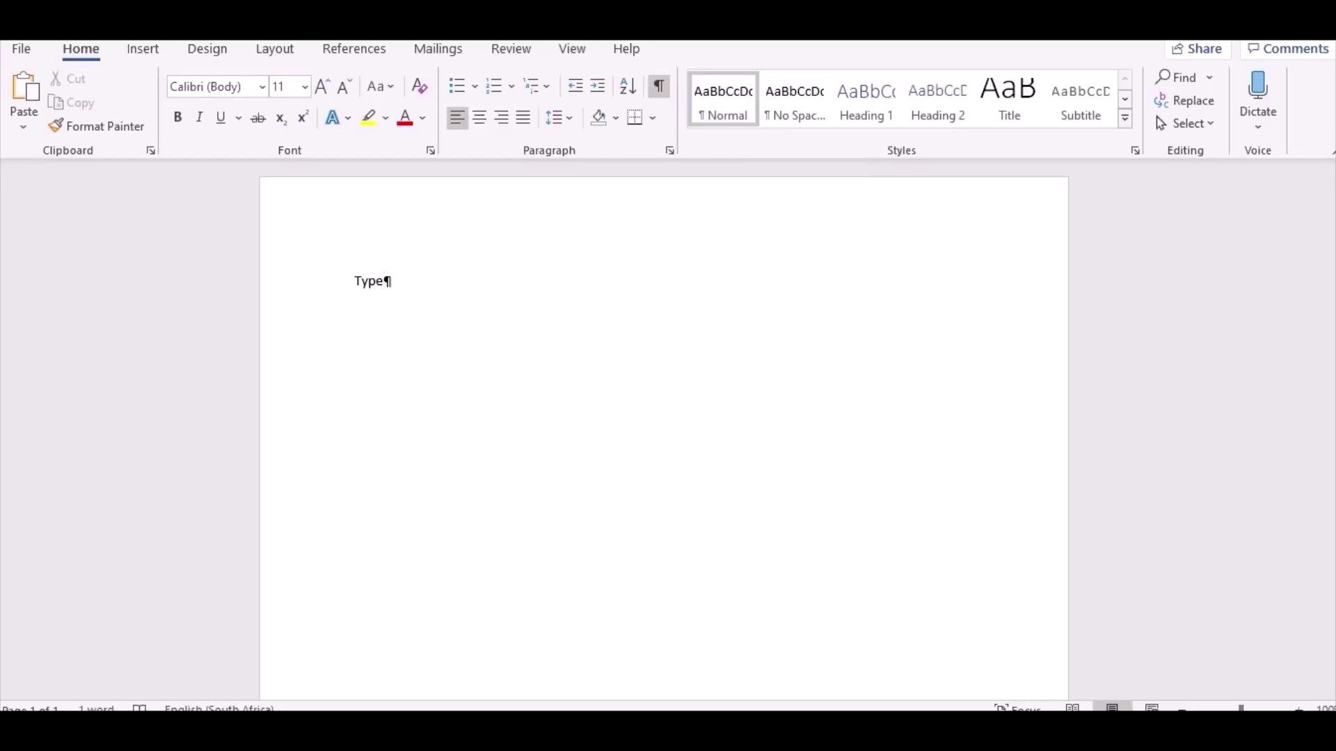
pyautogui.press('BackSpace')
pyautogui.press('BackSpace')
pyautogui.press('BackSpace')
pyautogui.press('BackSpace')
pyautogui.write('Educational ')
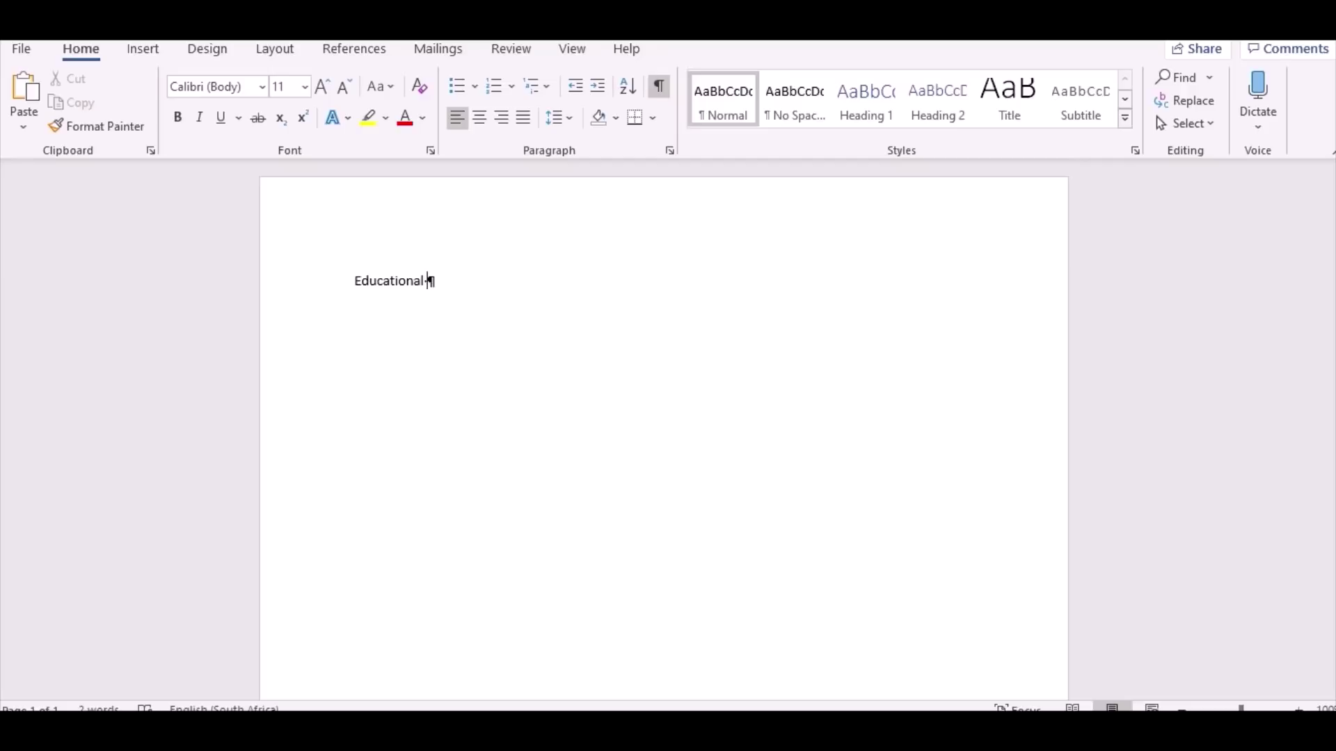
pyautogui.write('wESBISTES')
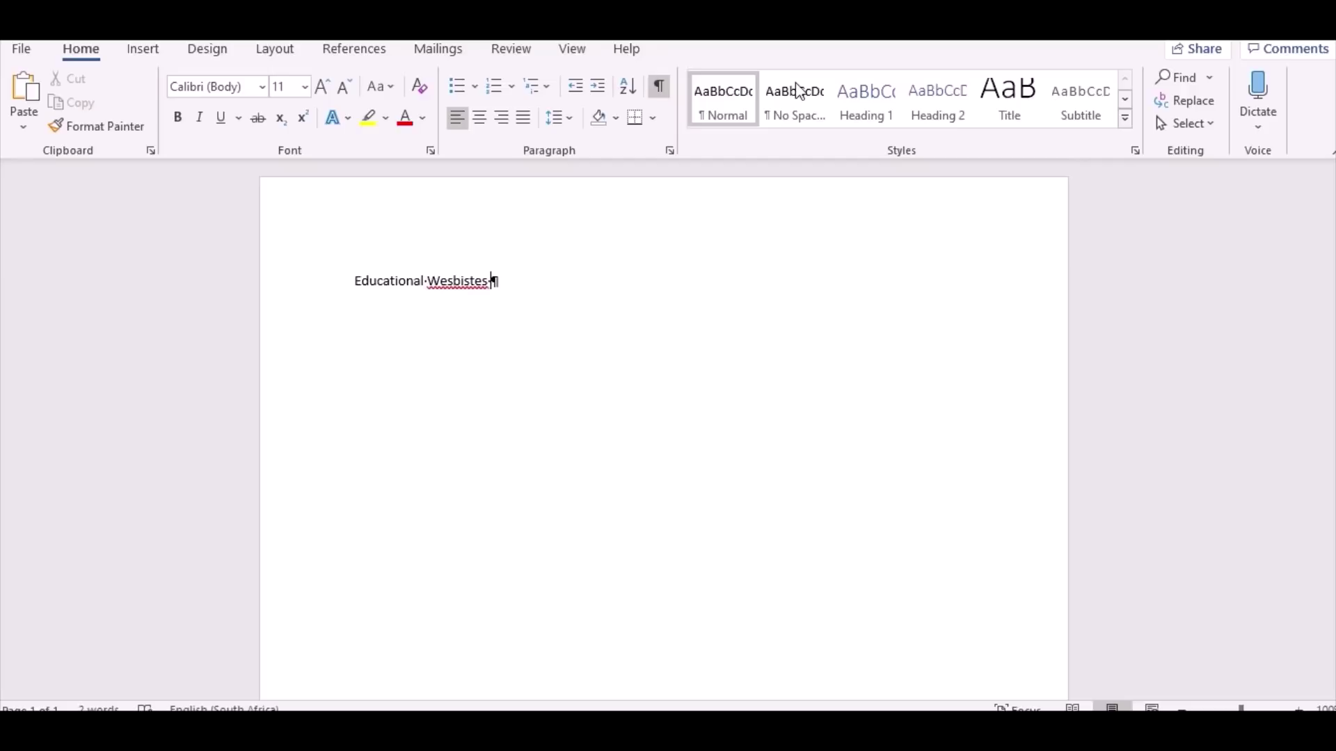
pyautogui.press('BackSpace')
pyautogui.press('BackSpace')
pyautogui.press('BackSpace')
pyautogui.press('BackSpace')
pyautogui.press('BackSpace')
pyautogui.press('BackSpace')
pyautogui.press('BackSpace')
pyautogui.press('BackSpace')
pyautogui.write('bsites')
pyautogui.press('Return')
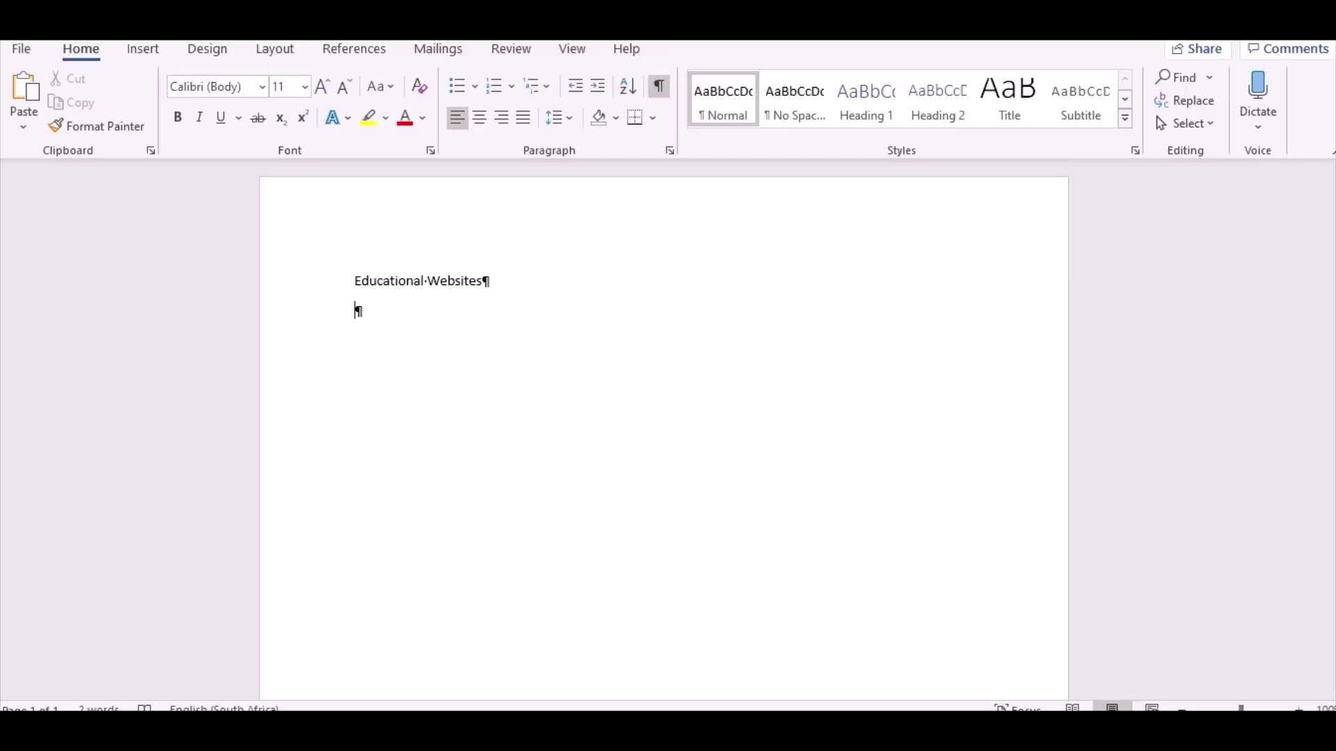
# Enter "Sturgeon Point Productions is offering website tie-ins with every educational video title in our catalog, at not additional cost." as the second paragraph.
pyautogui.write('SturgeonPoint Produc')
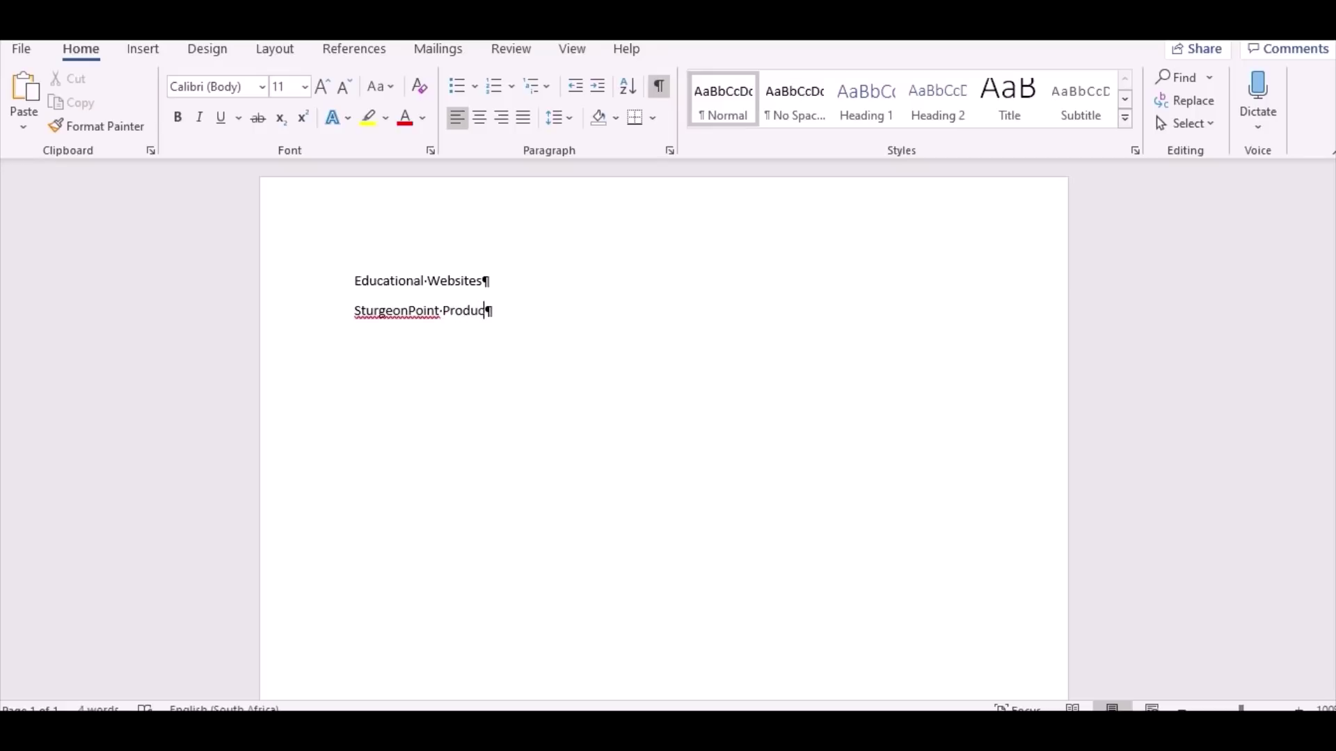
pyautogui.write('tions is a')
pyautogui.write('ffering ')
pyautogui.write('we')
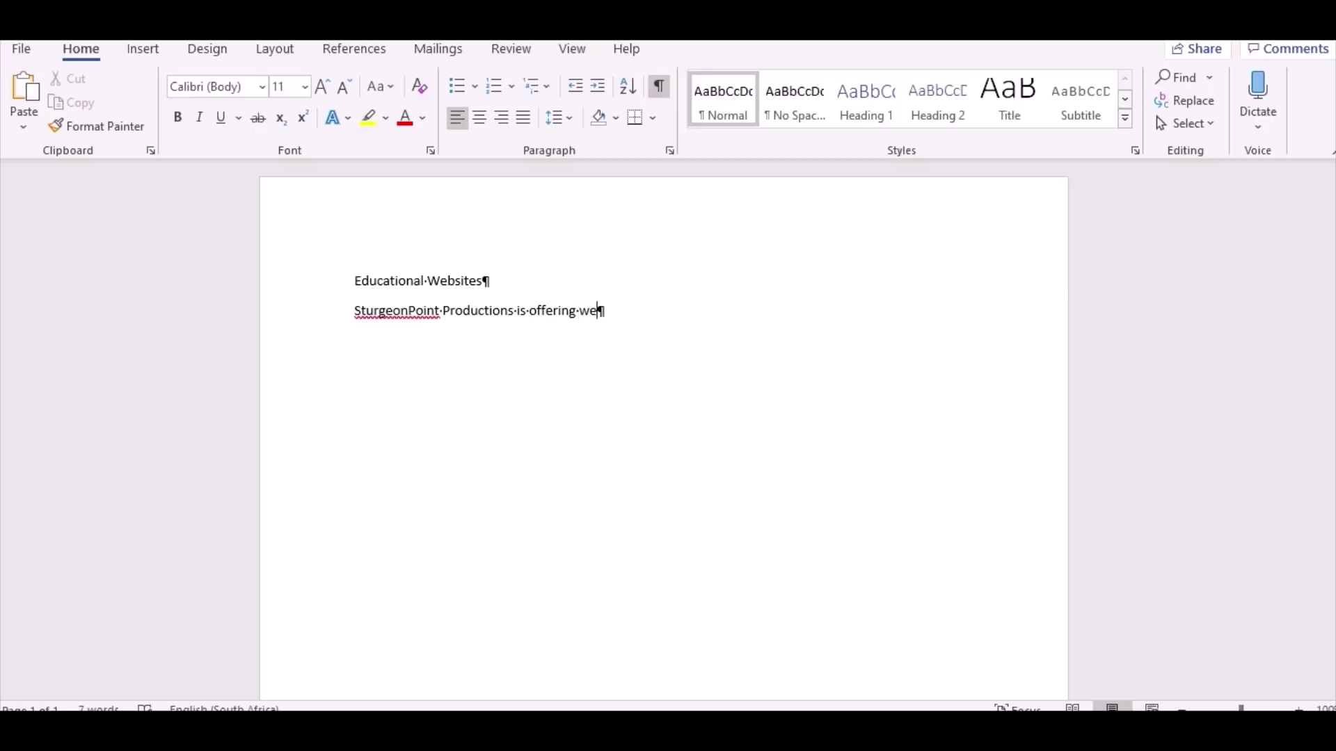
pyautogui.write('biste')
pyautogui.click(408, 311)
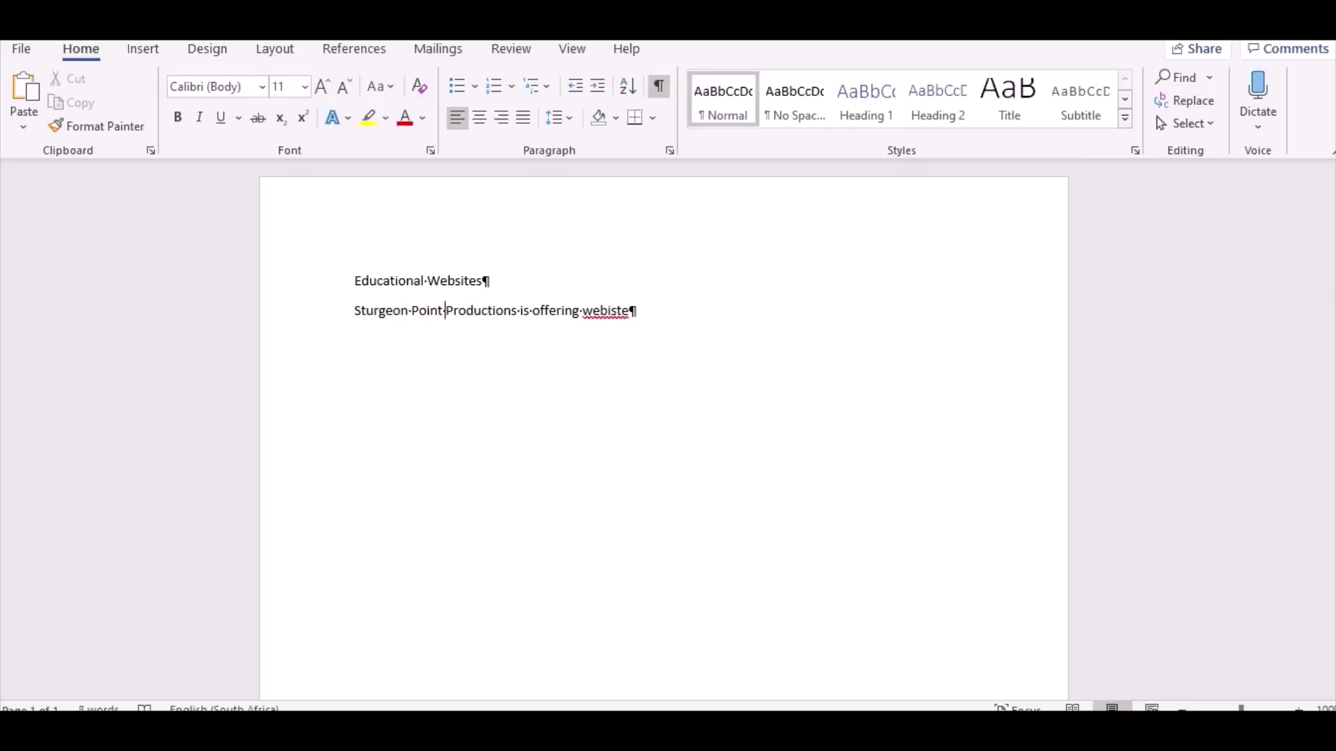
pyautogui.click(628, 311)
pyautogui.write('tie-ins with ev')
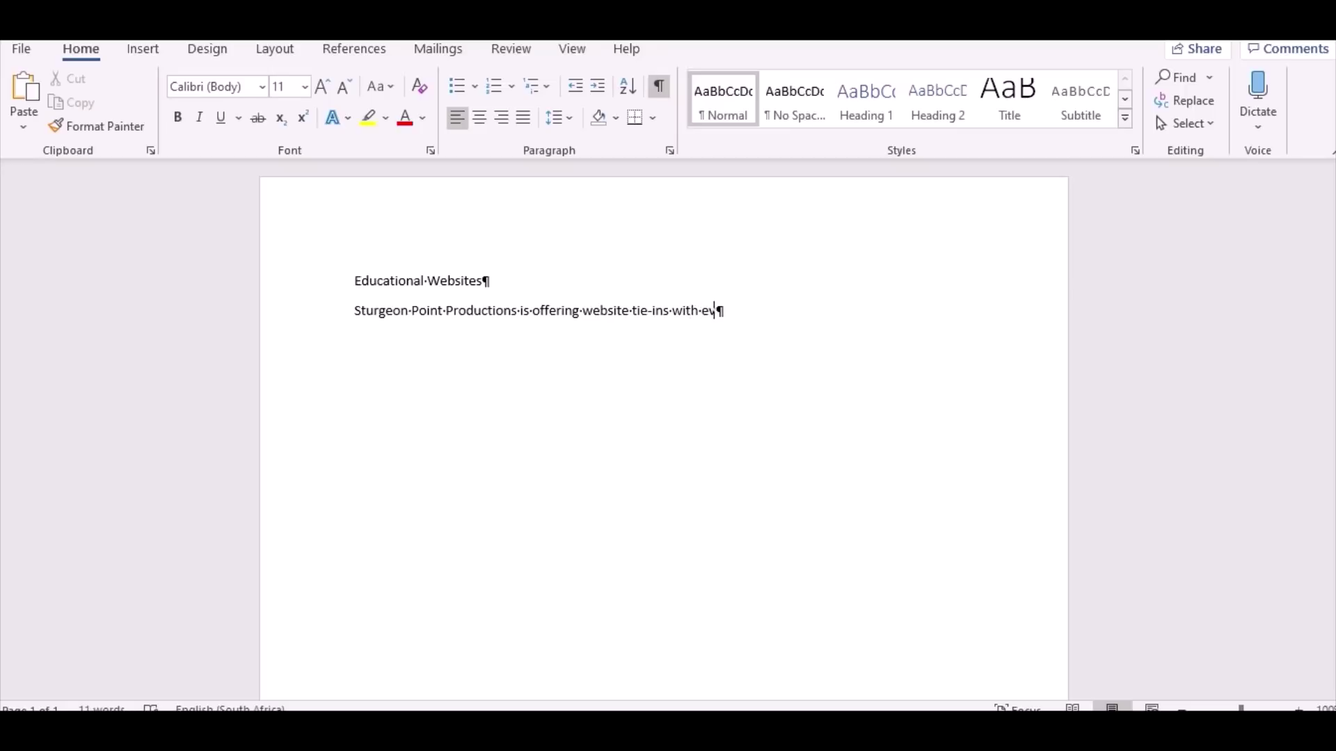
pyautogui.write('ery educational video')
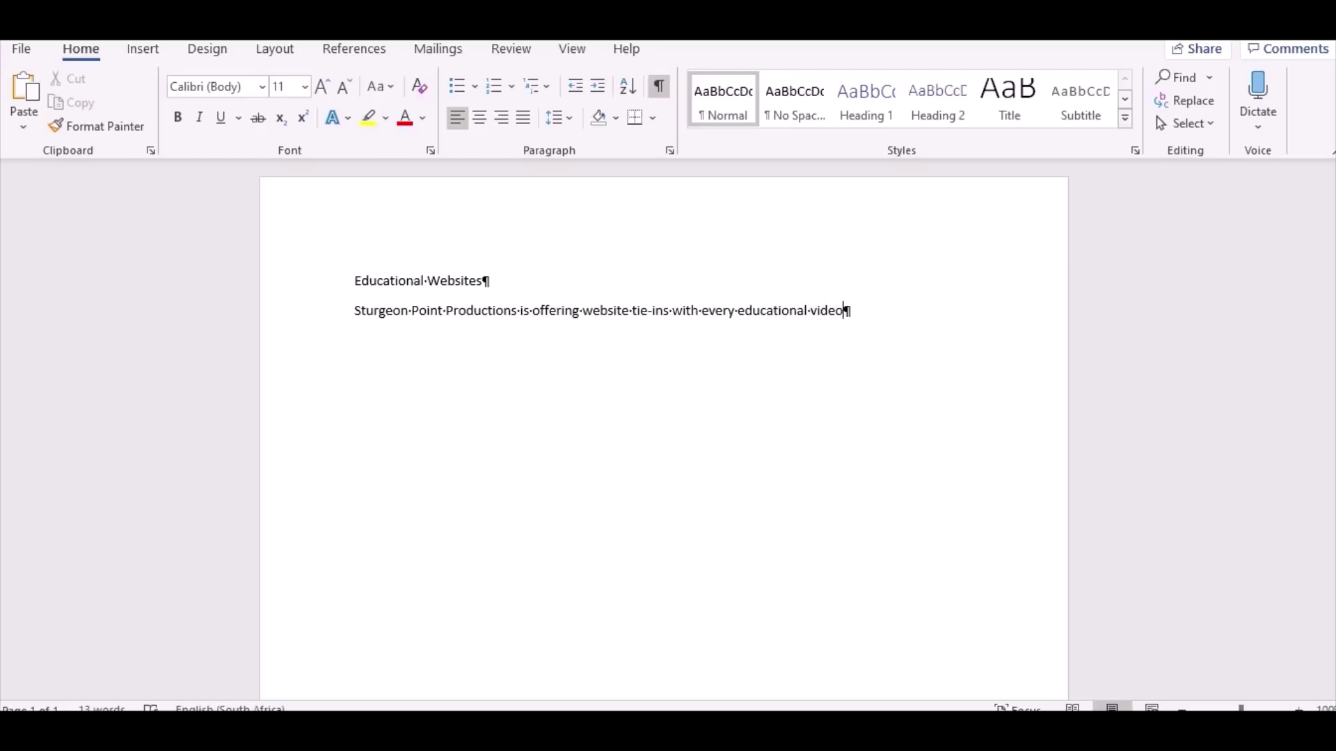
pyautogui.write(' title in our catalog')
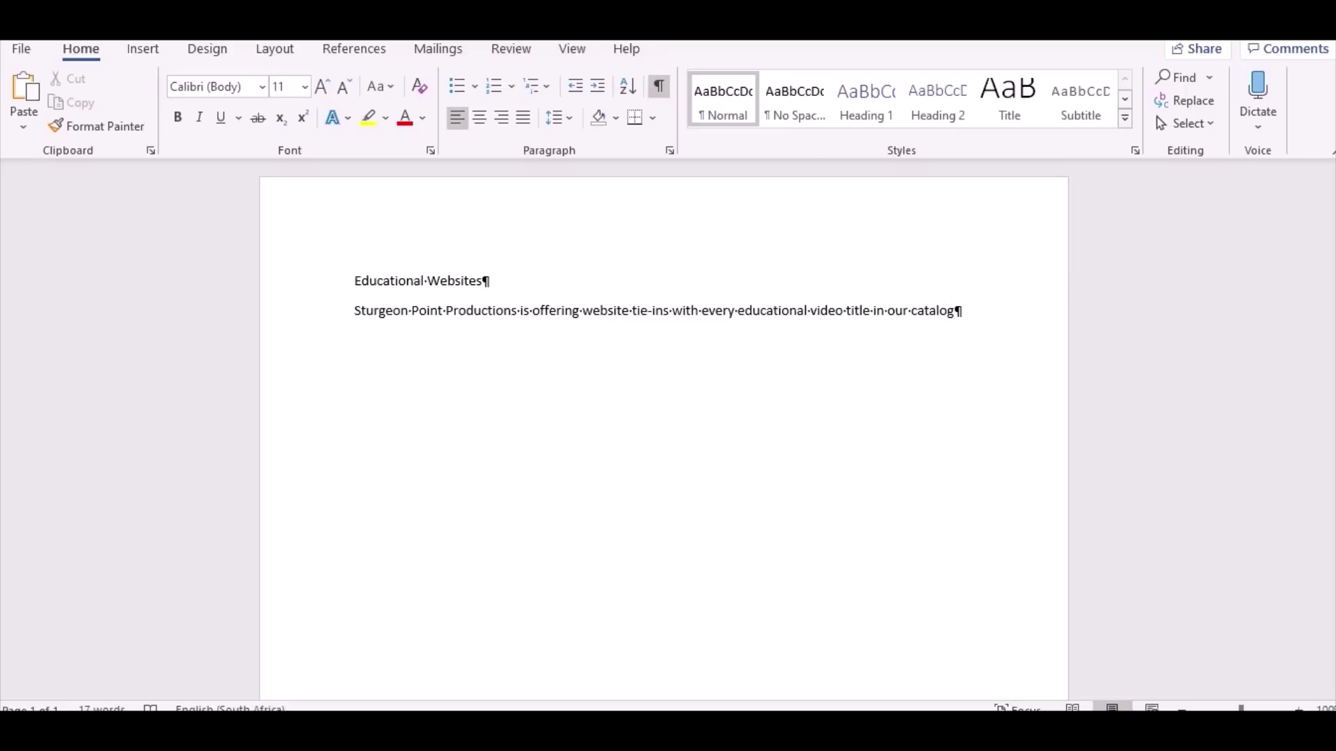
pyautogui.write(', at not additional')
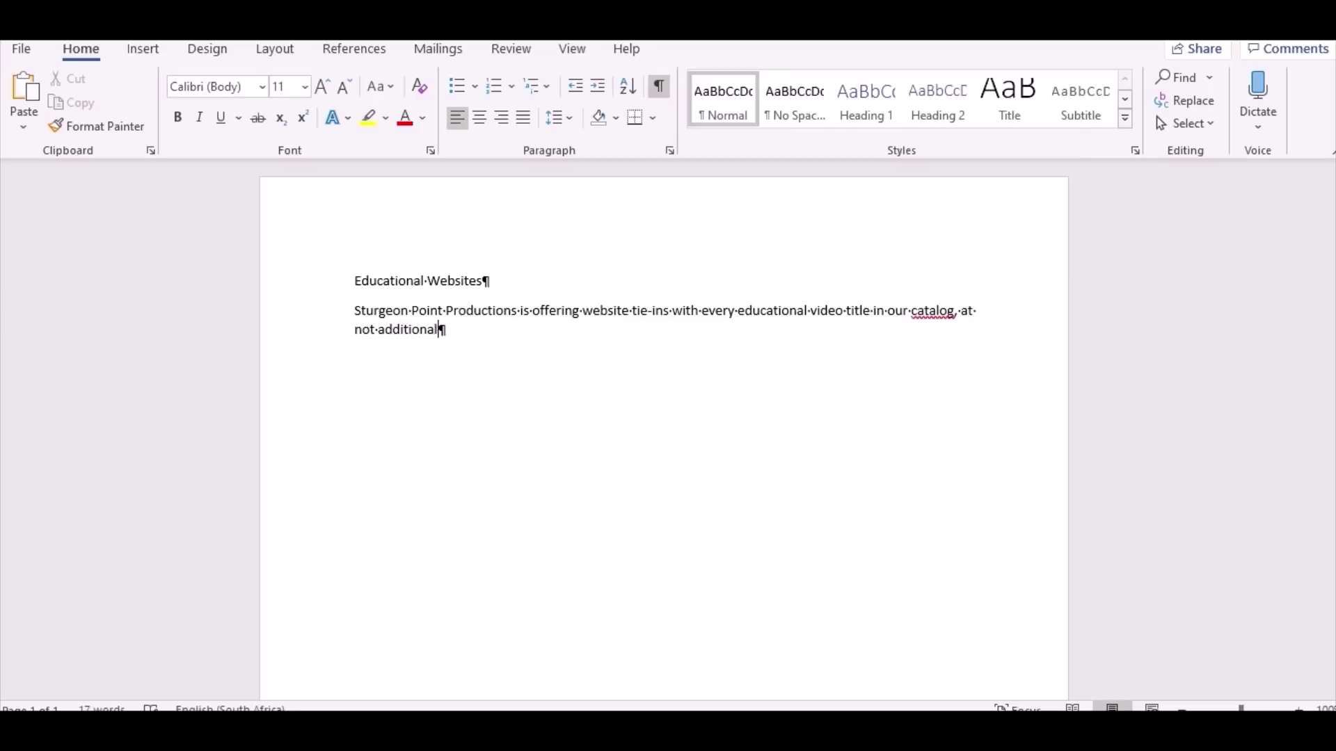
pyautogui.write(' cost.')
# Insert the text of the go_w01_grader_h3_Education file from the Downloads folder at the end of the second paragraph.
pyautogui.click(144, 50)
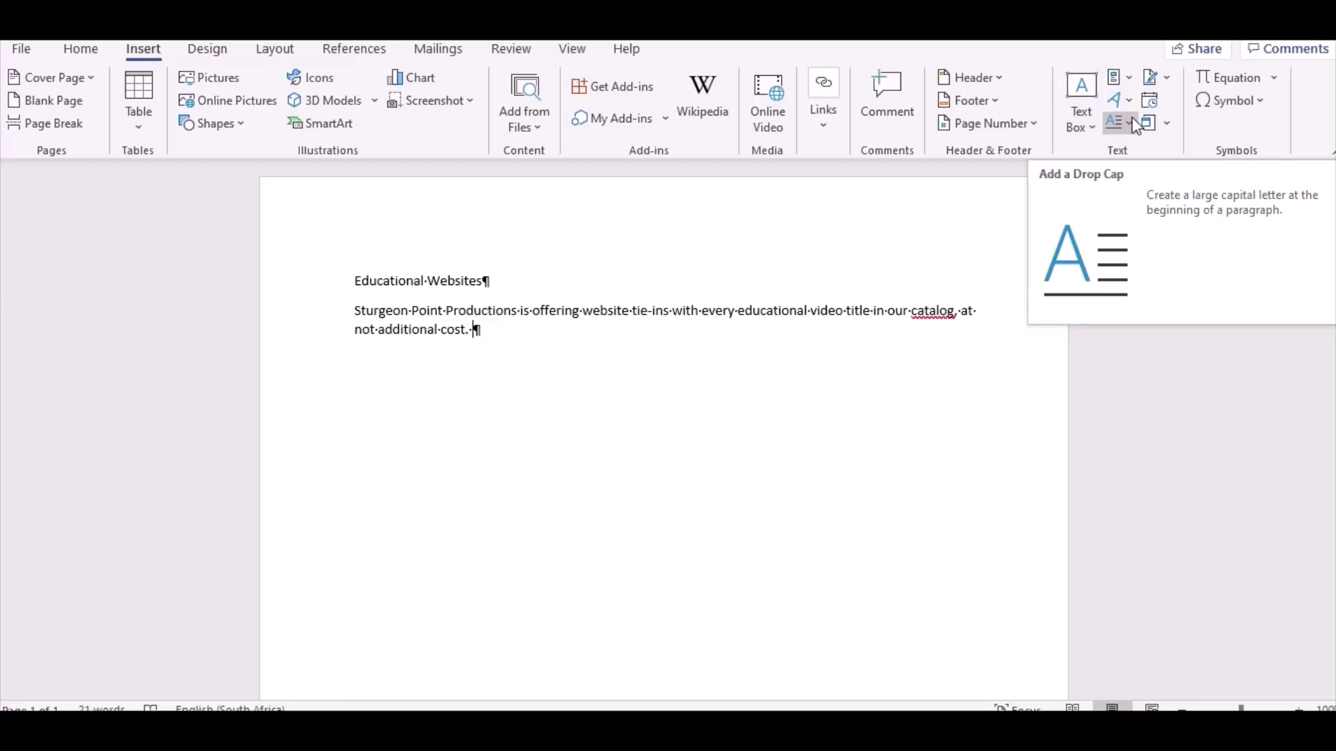
pyautogui.click(1175, 85)
pyautogui.click(1098, 153)
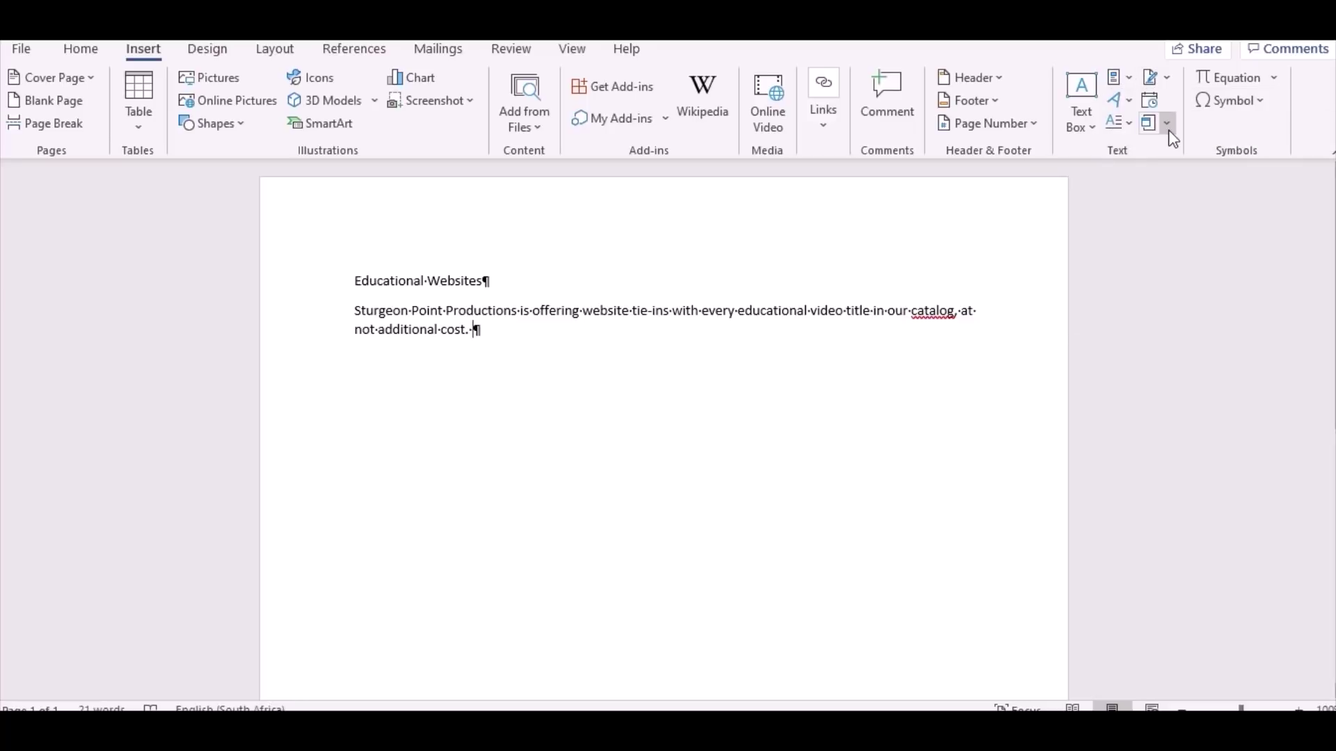
pyautogui.click(1163, 125)
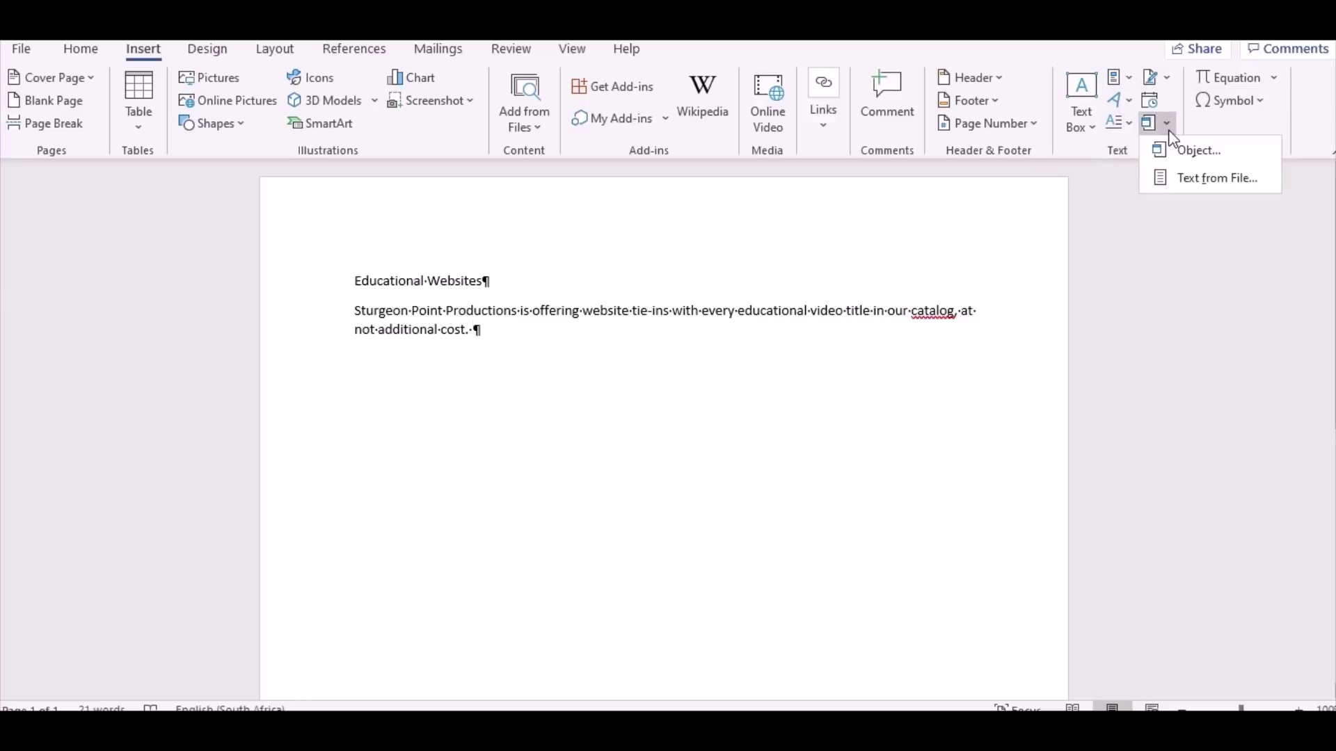
pyautogui.click(1211, 180)
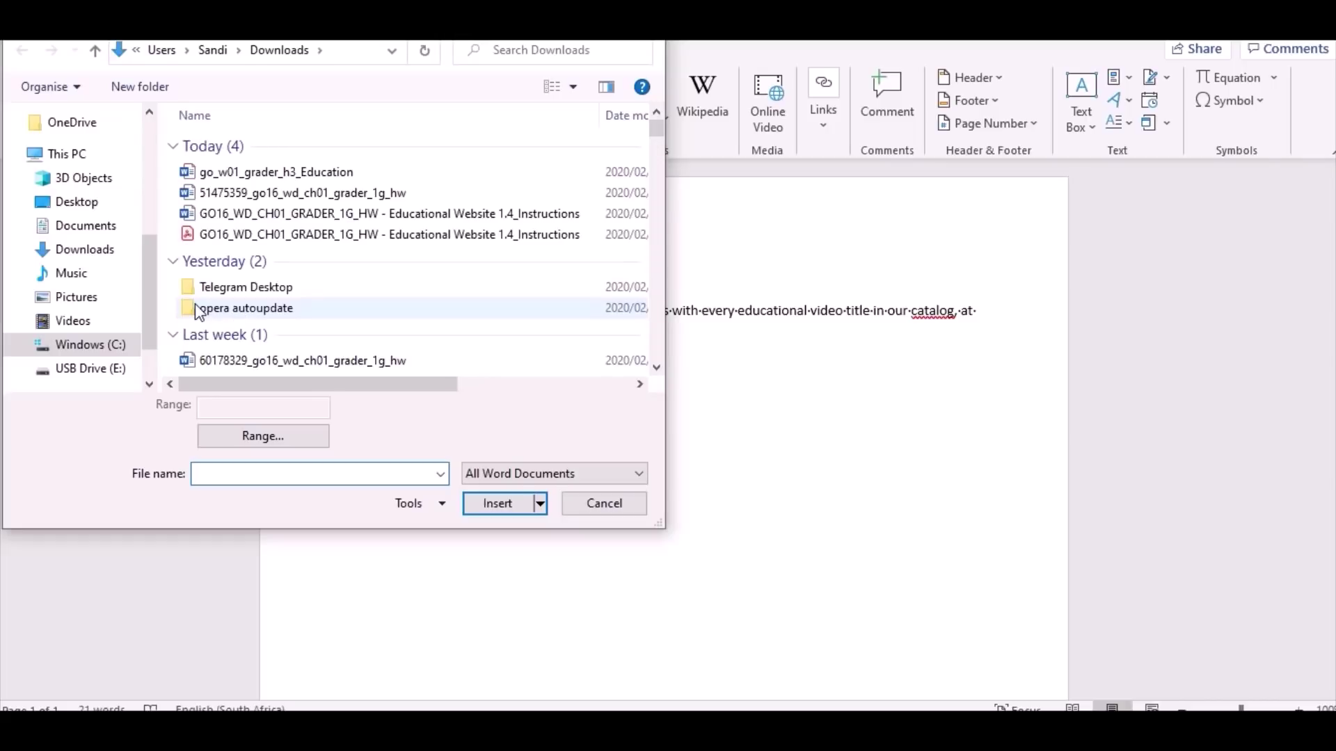
pyautogui.doubleClick(295, 174)
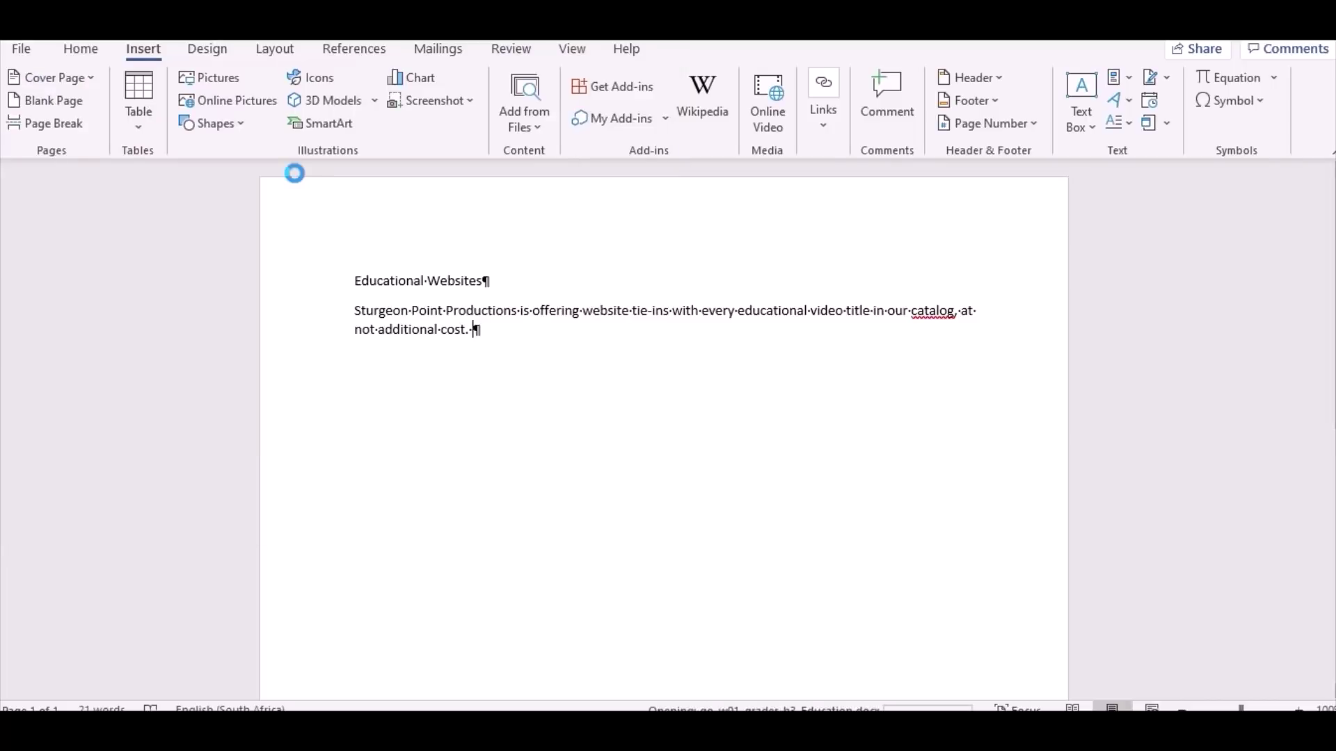
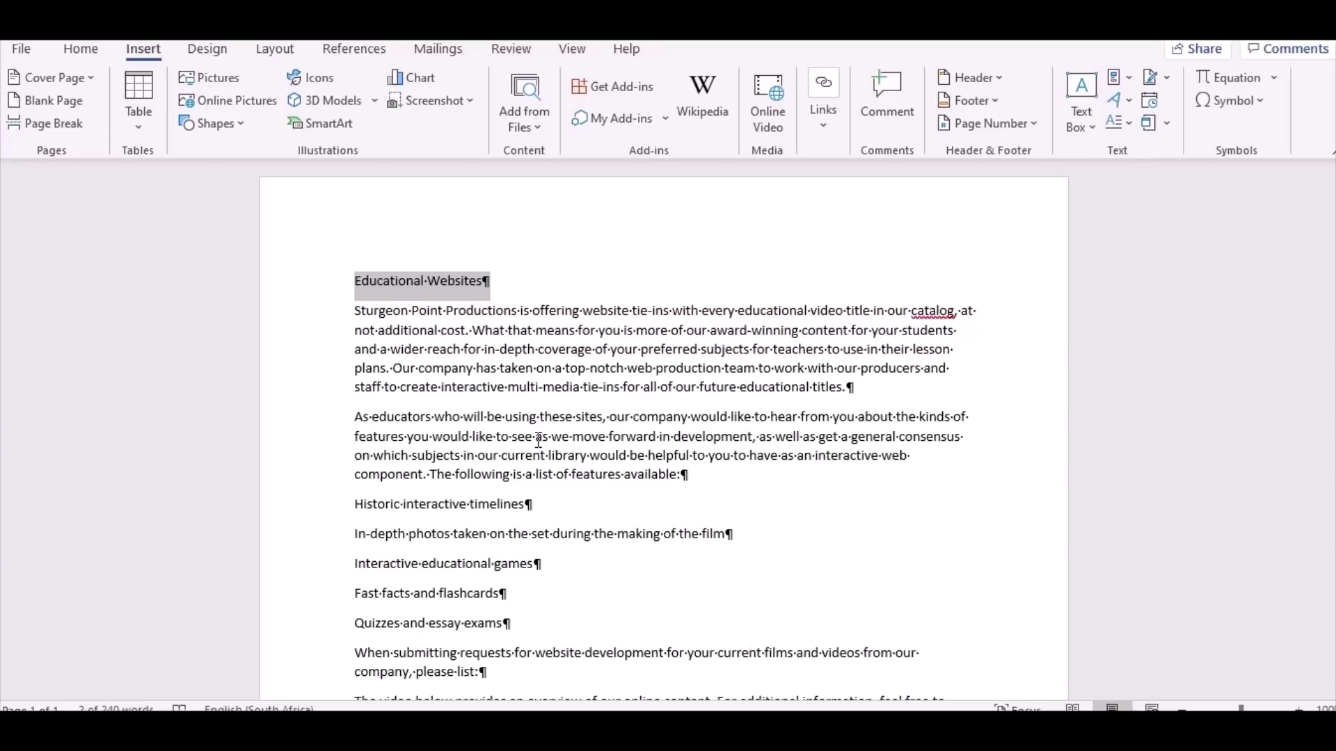
# Set the line spacing of the entire document to 1.5.
pyautogui.click(547, 423)
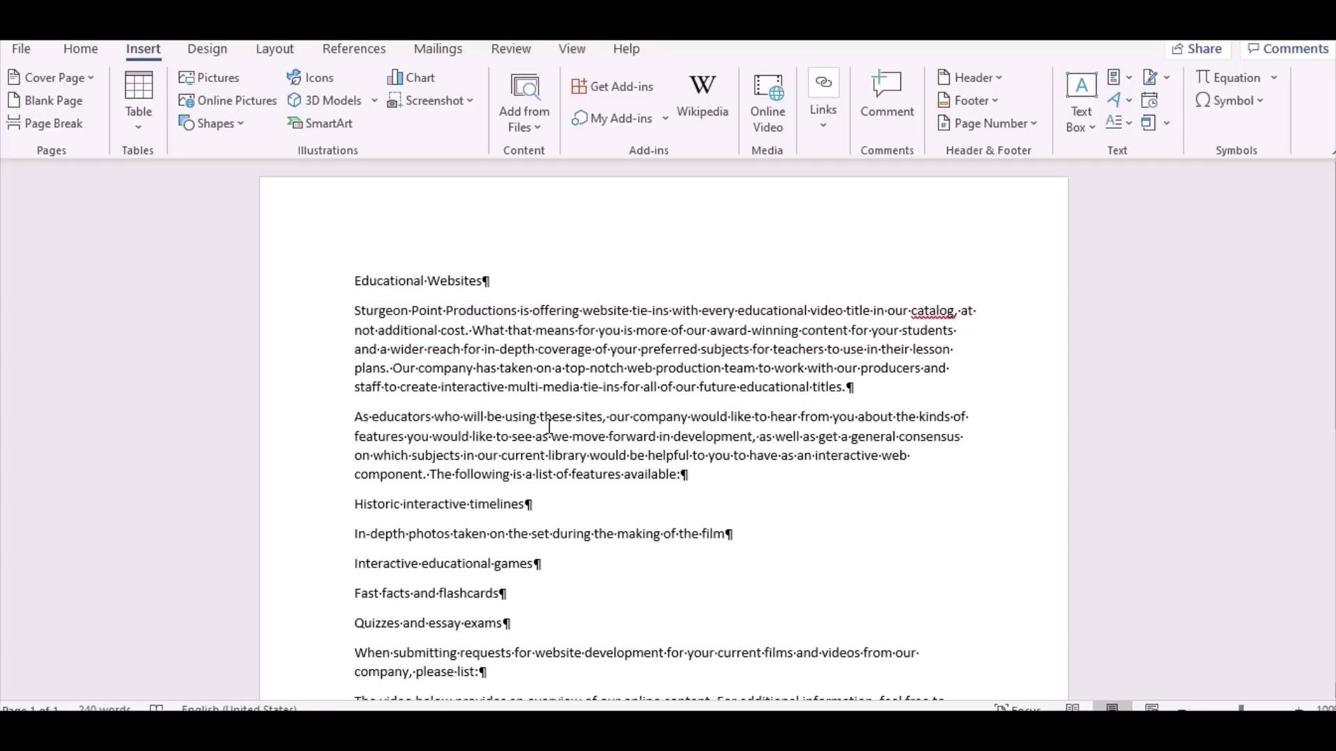
pyautogui.hotkey('ctrl', 'a')
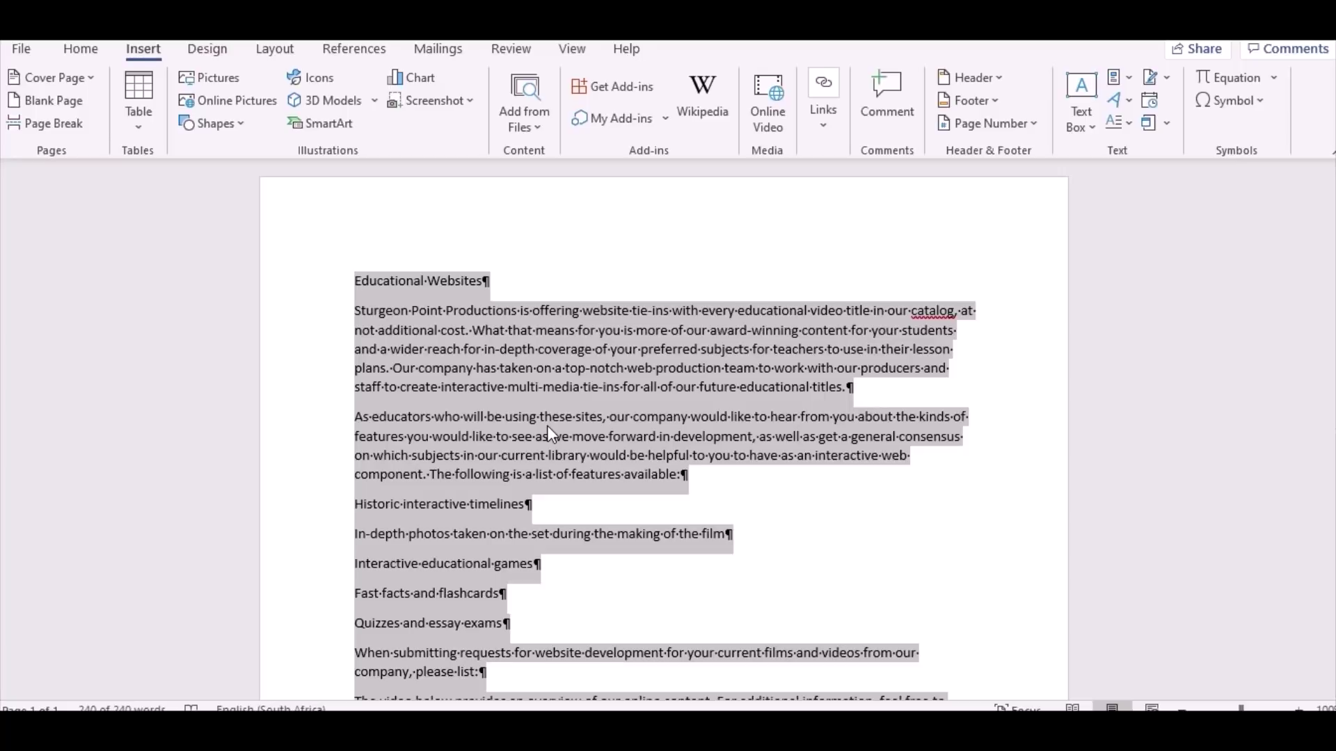
pyautogui.click(80, 51)
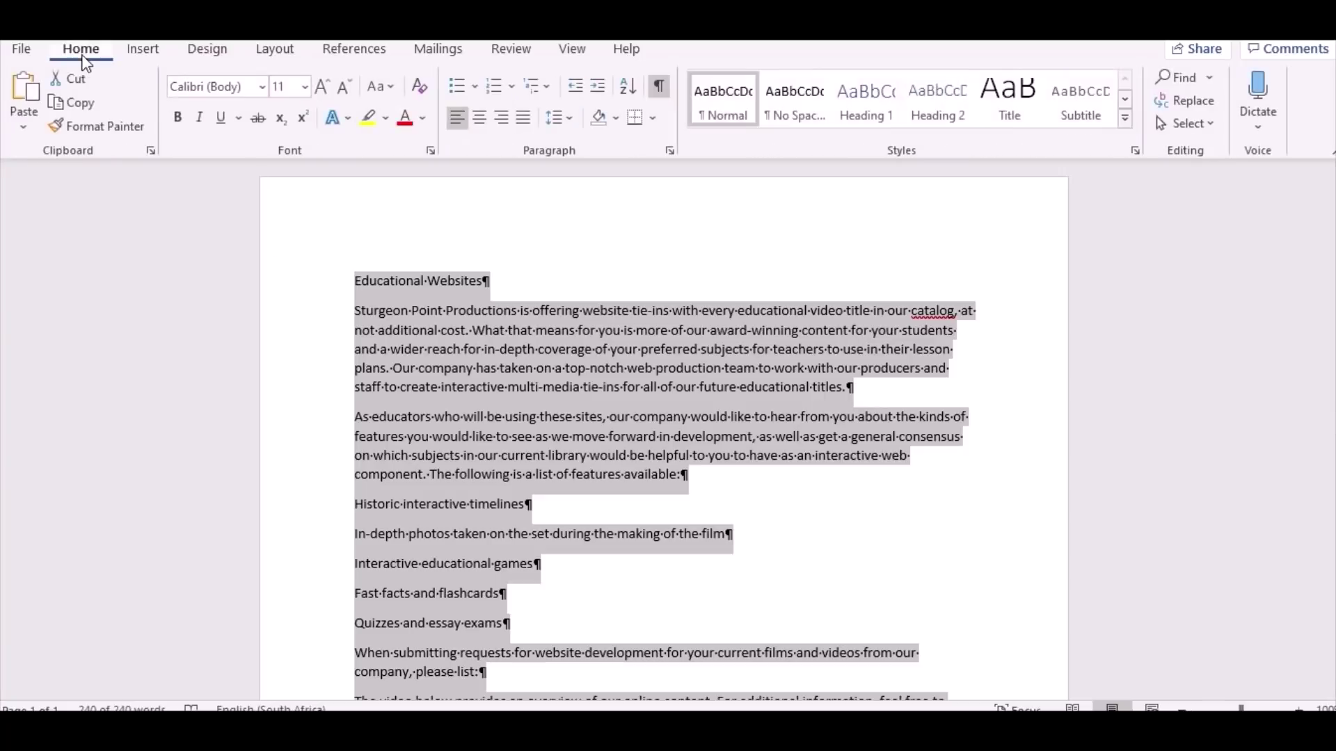
pyautogui.click(572, 119)
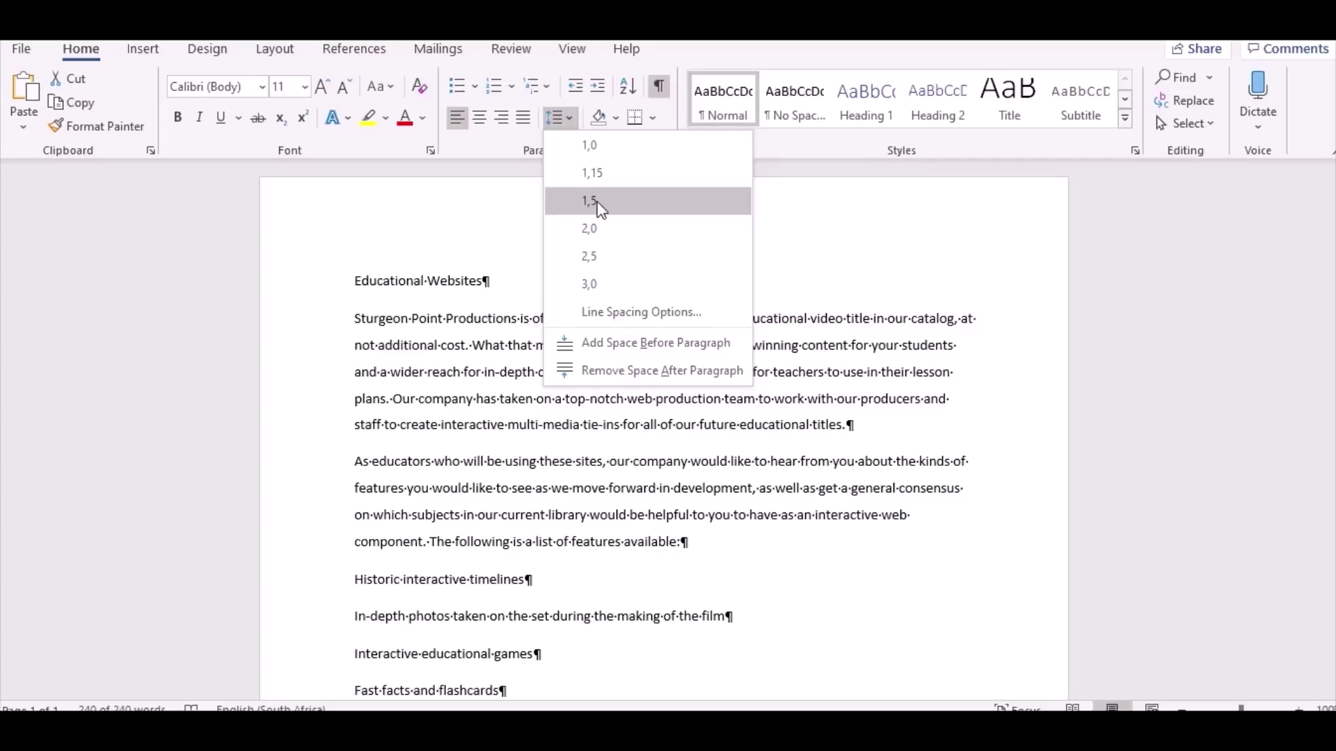
pyautogui.click(597, 201)
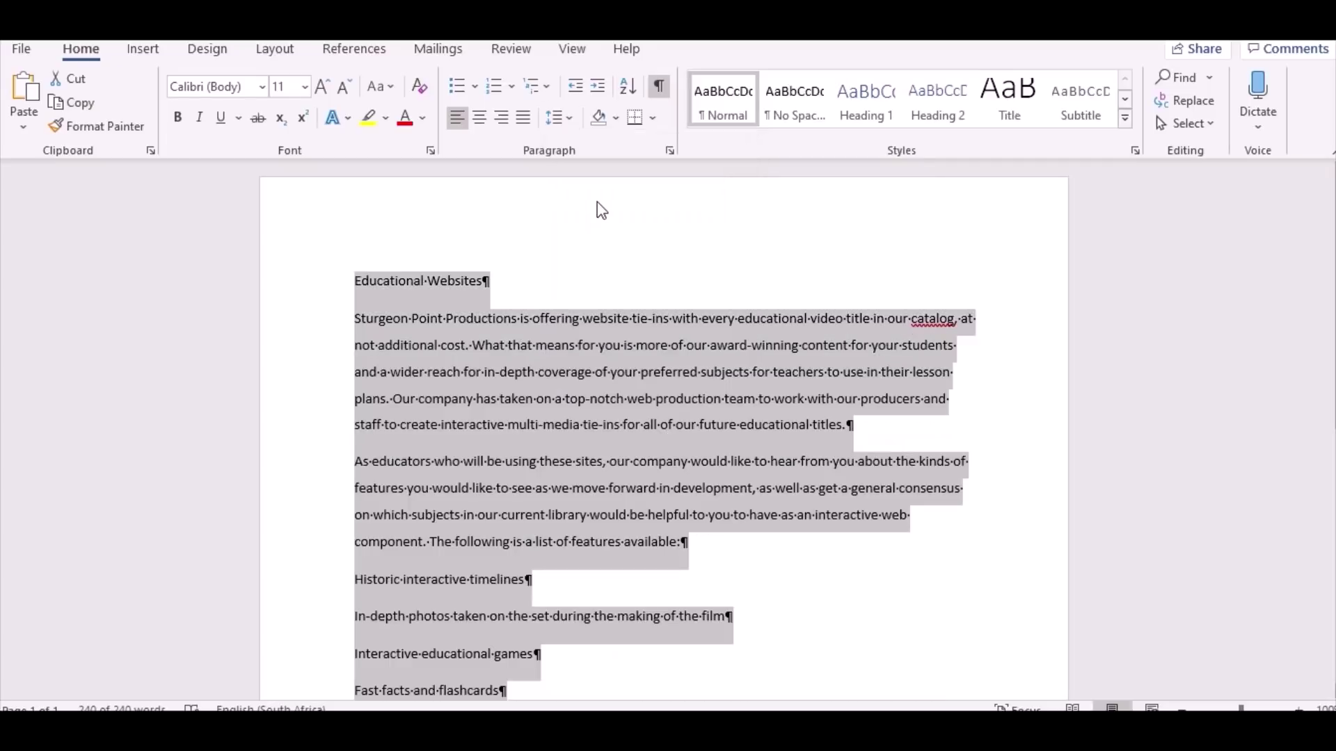
# Set the spacing after every paragraph in the document to 6 pt.
pyautogui.click(670, 151)
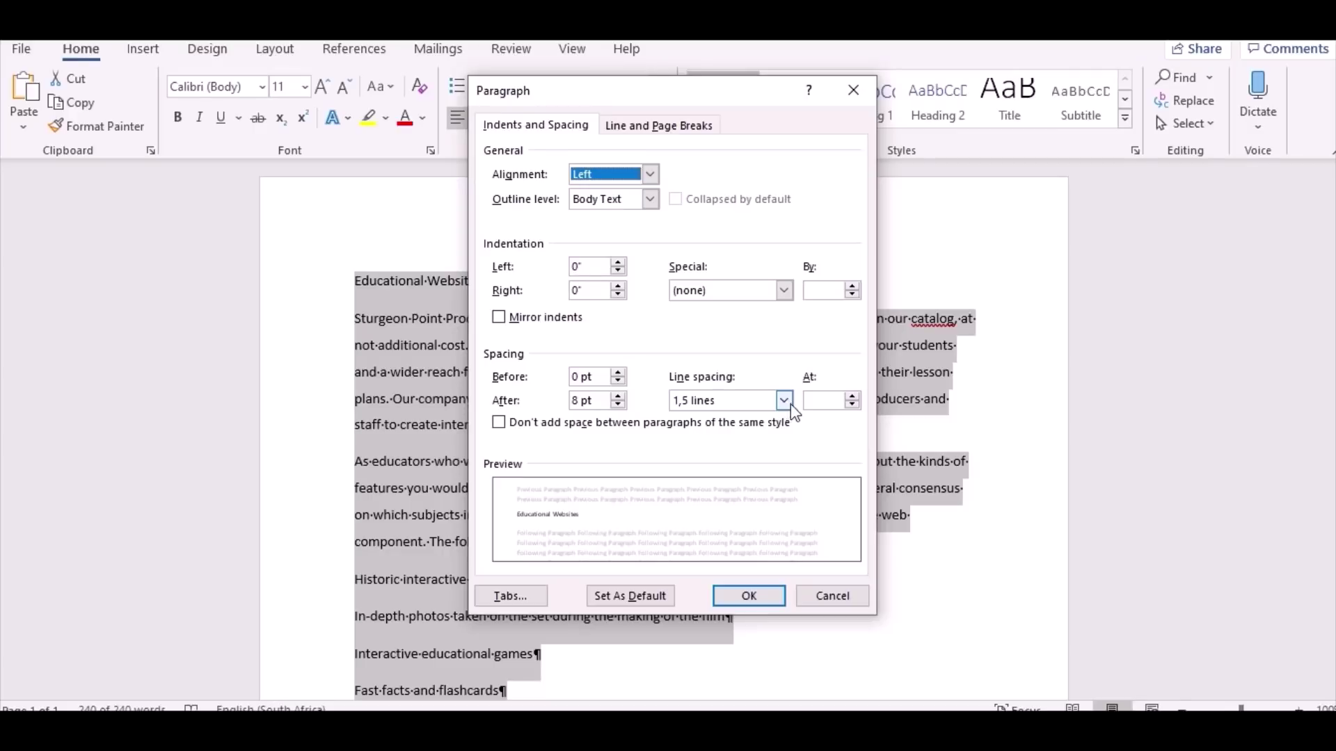
pyautogui.click(617, 406)
pyautogui.click(617, 406)
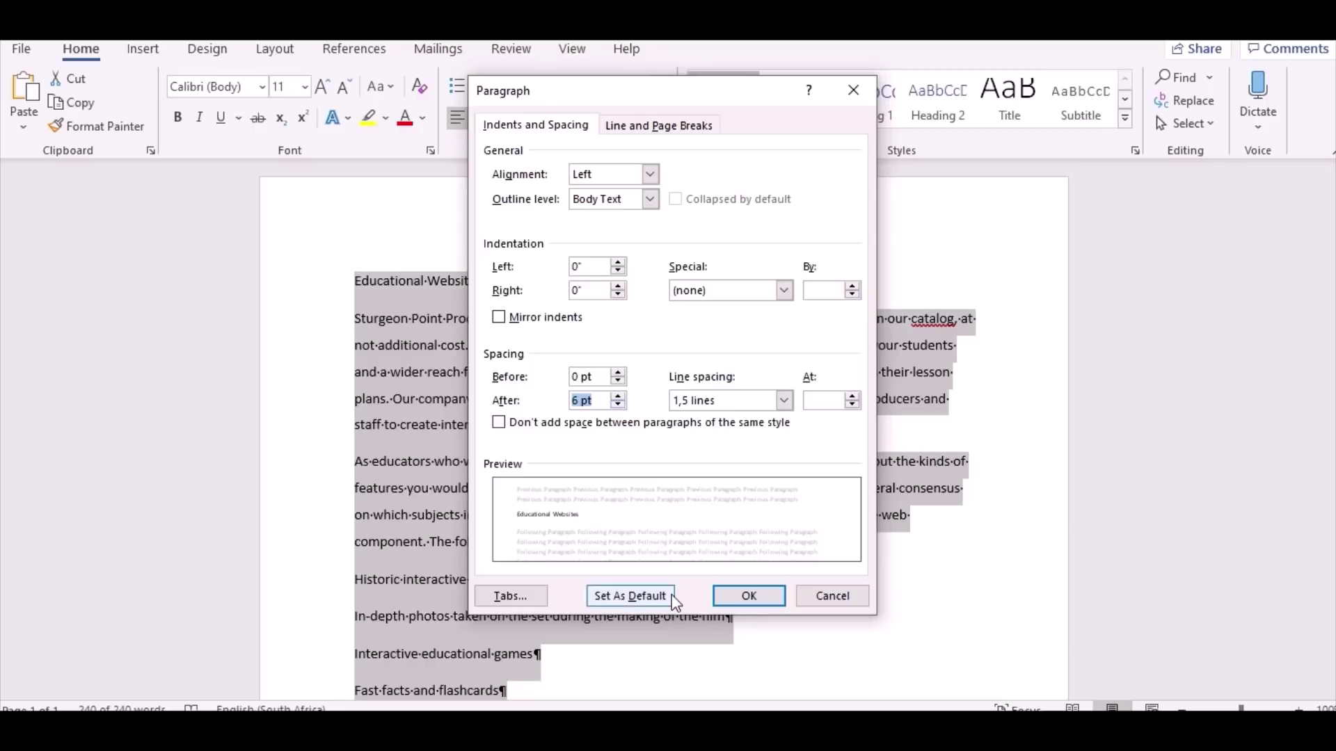
pyautogui.click(732, 601)
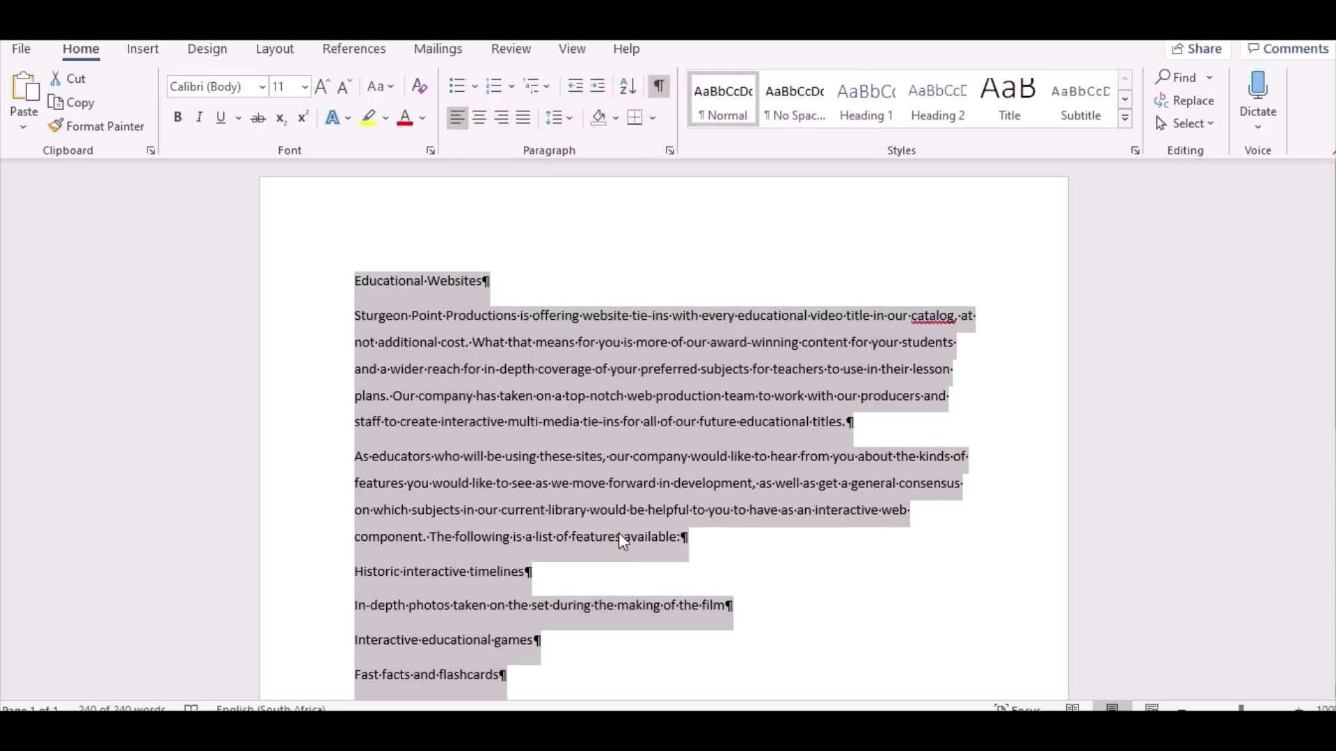
pyautogui.click(621, 537)
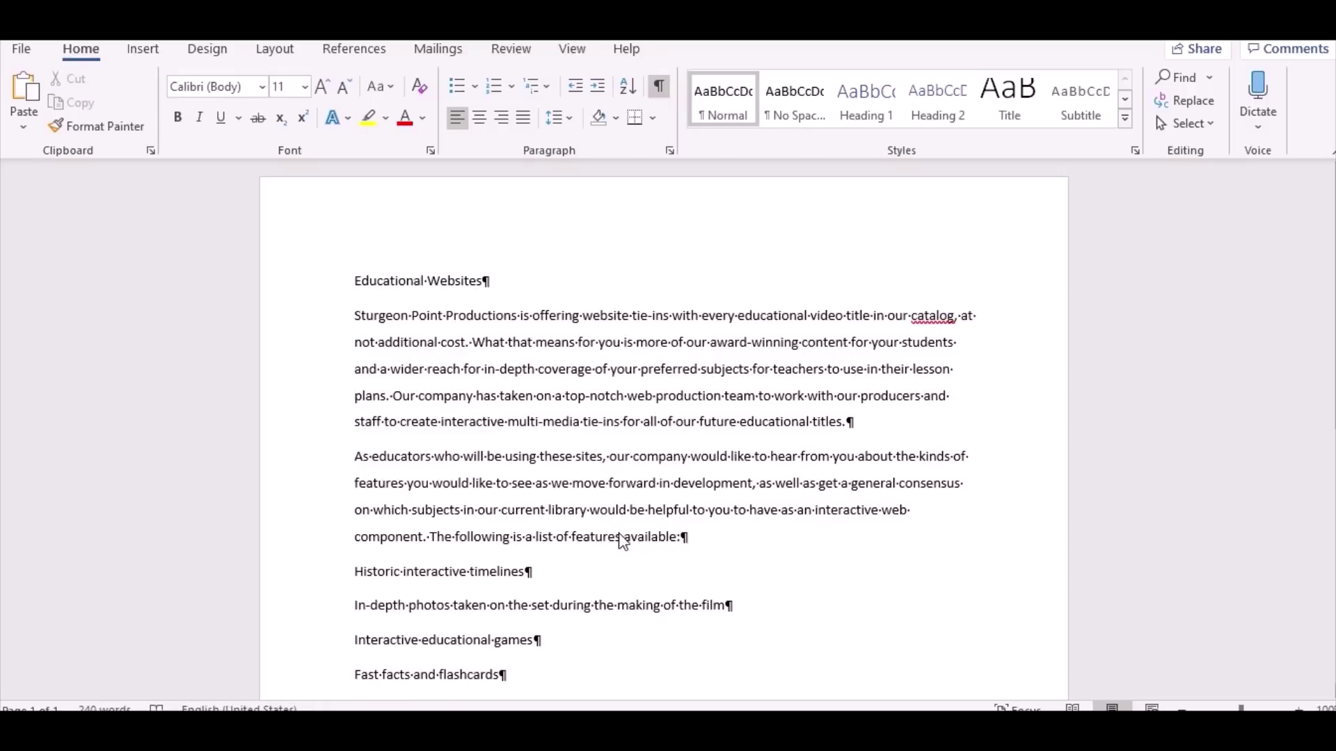
pyautogui.click(356, 316)
pyautogui.click(349, 464)
pyautogui.scroll(-3, 374, 532)
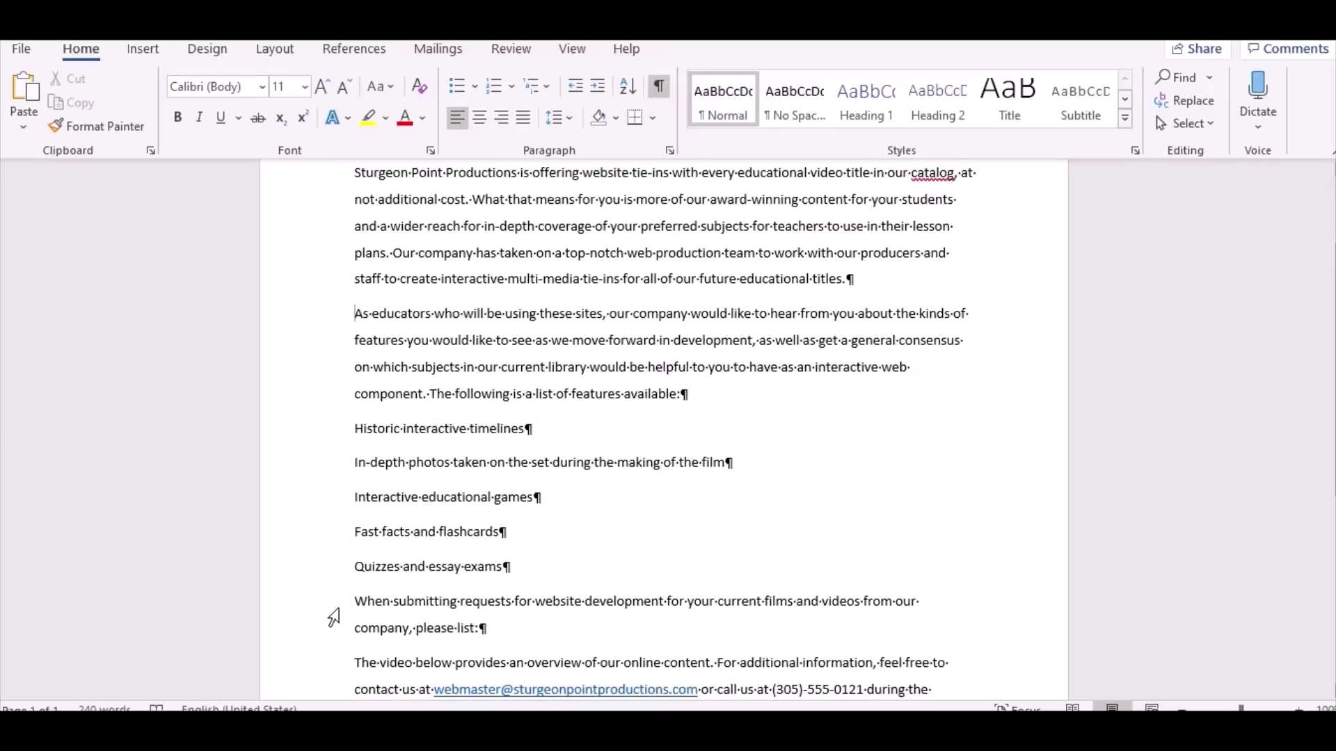
pyautogui.click(356, 601)
pyautogui.scroll(1, 394, 594)
pyautogui.scroll(3, 394, 594)
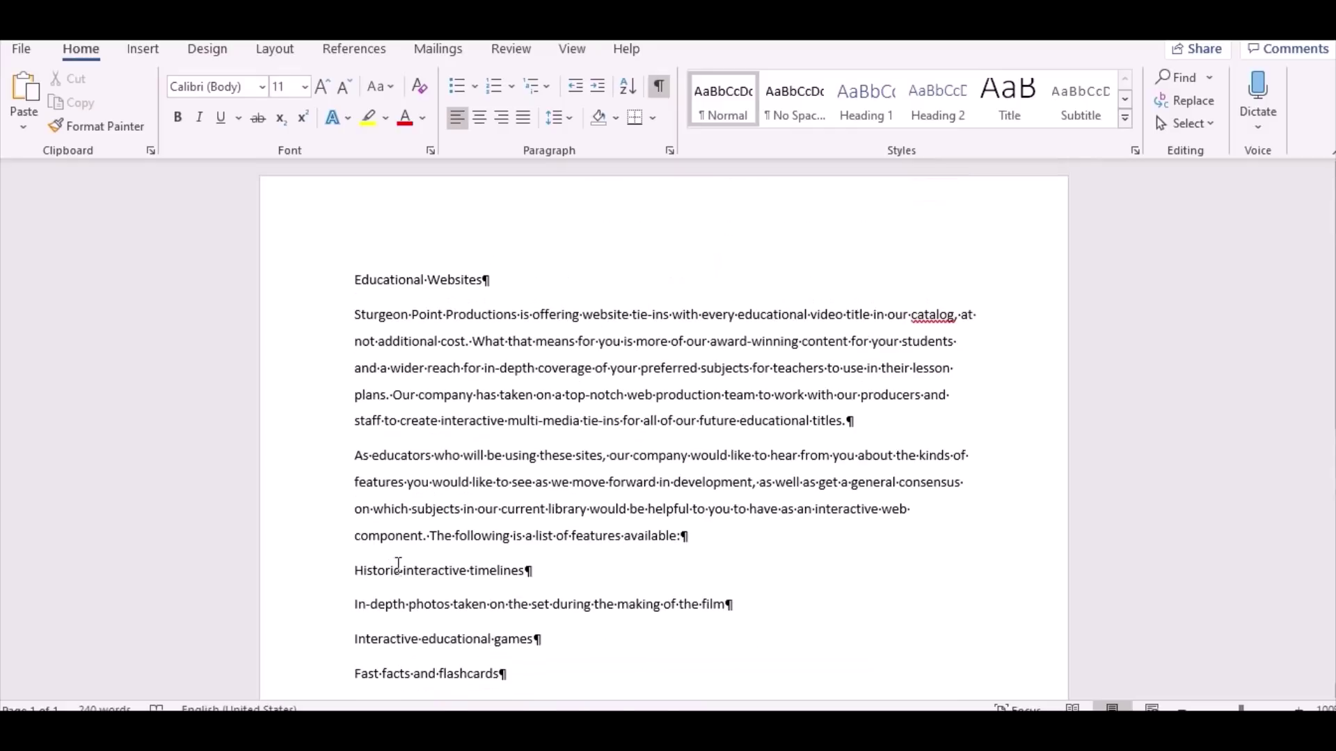
# Indent the first line of the four paragraphs beginning "Sturgeon Point", "As educators", "When submitting" and "The video below".
pyautogui.click(356, 317)
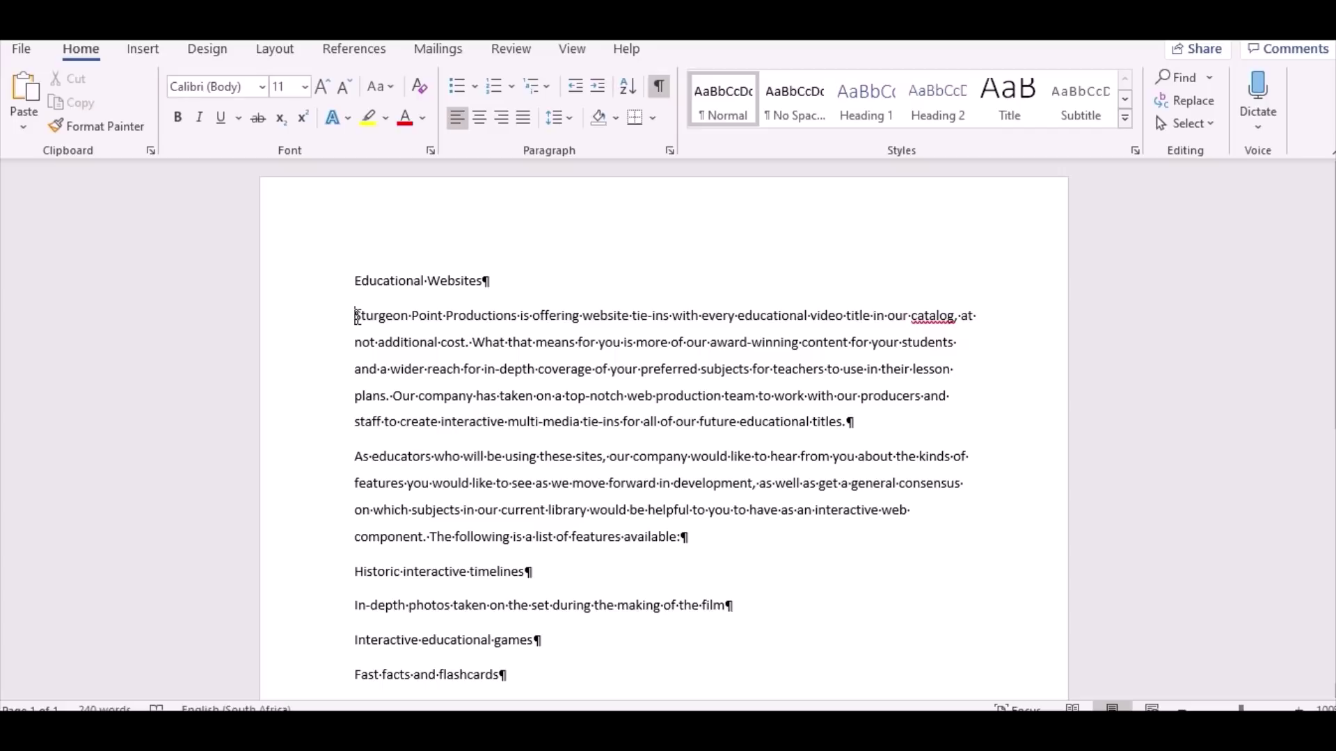
pyautogui.press('Tab')
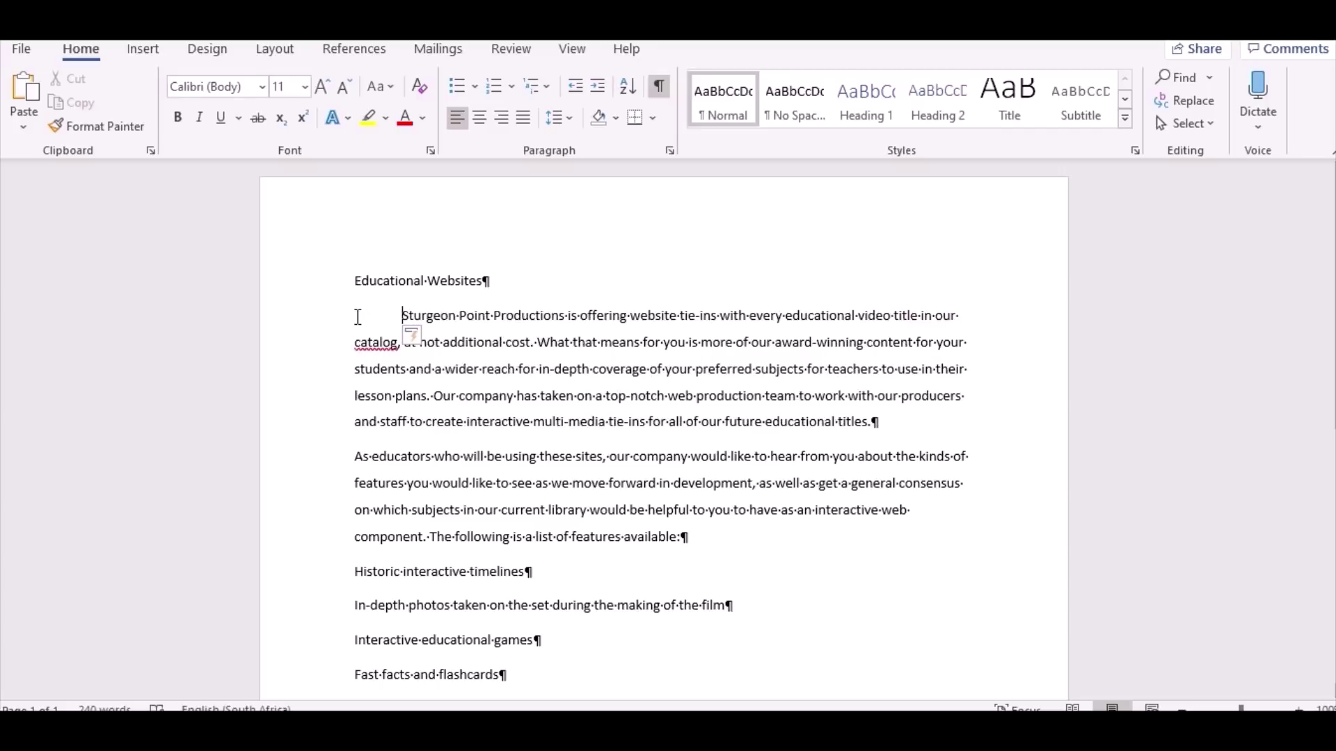
pyautogui.click(353, 456)
pyautogui.press('Tab')
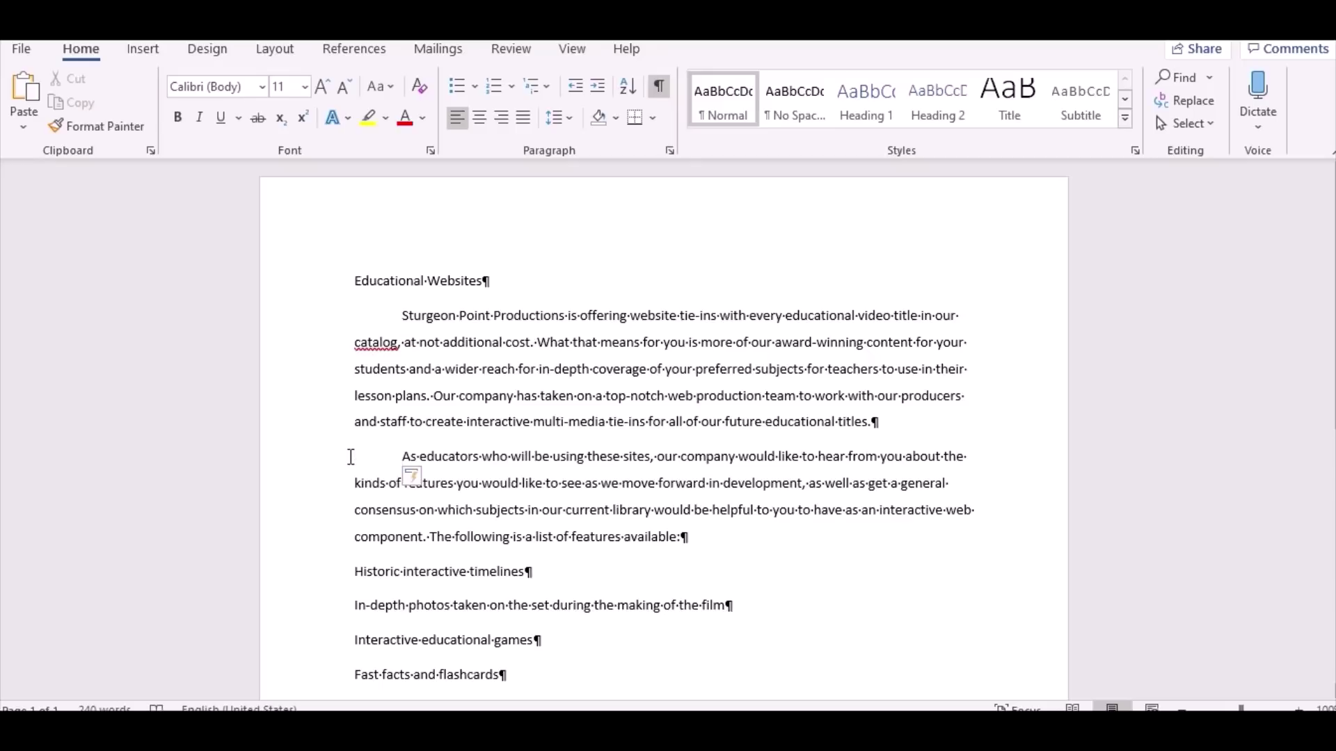
pyautogui.scroll(-2, 320, 515)
pyautogui.scroll(-1, 320, 515)
pyautogui.click(356, 599)
pyautogui.press('Tab')
pyautogui.scroll(-2, 354, 630)
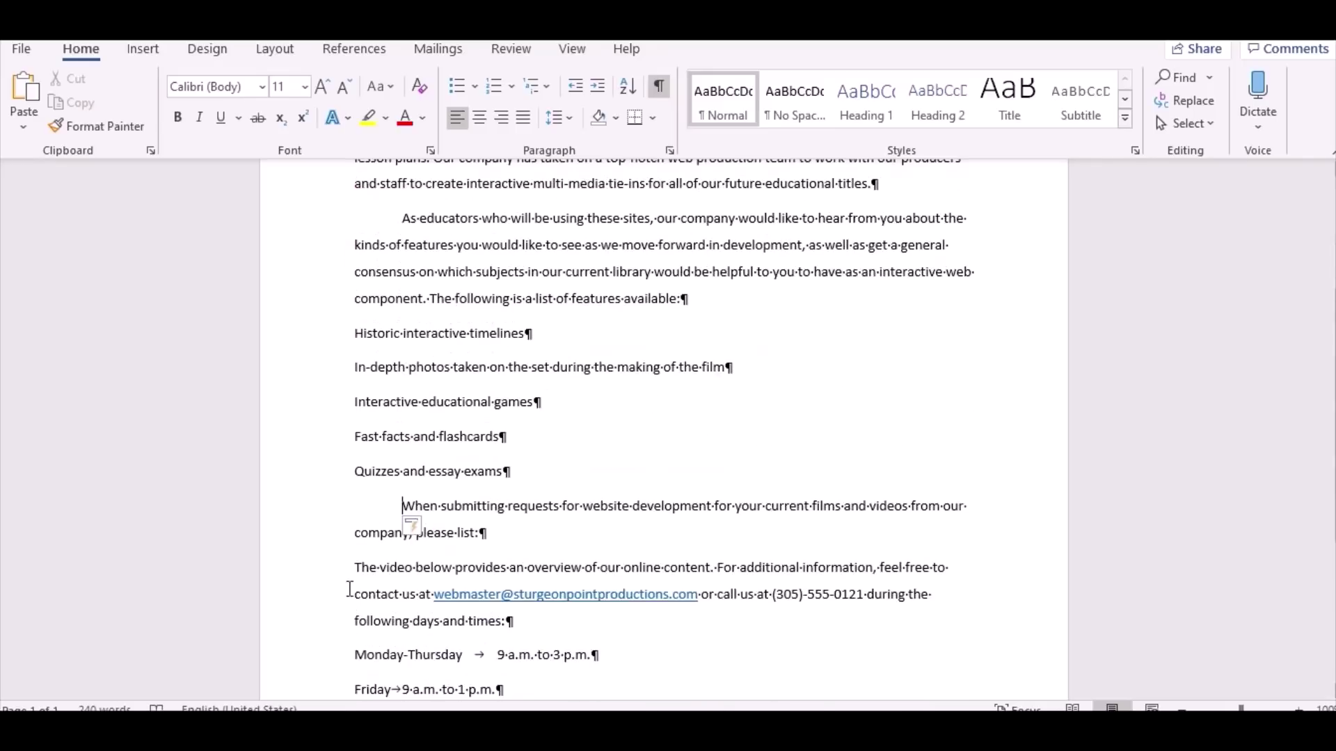
pyautogui.click(352, 562)
pyautogui.press('Tab')
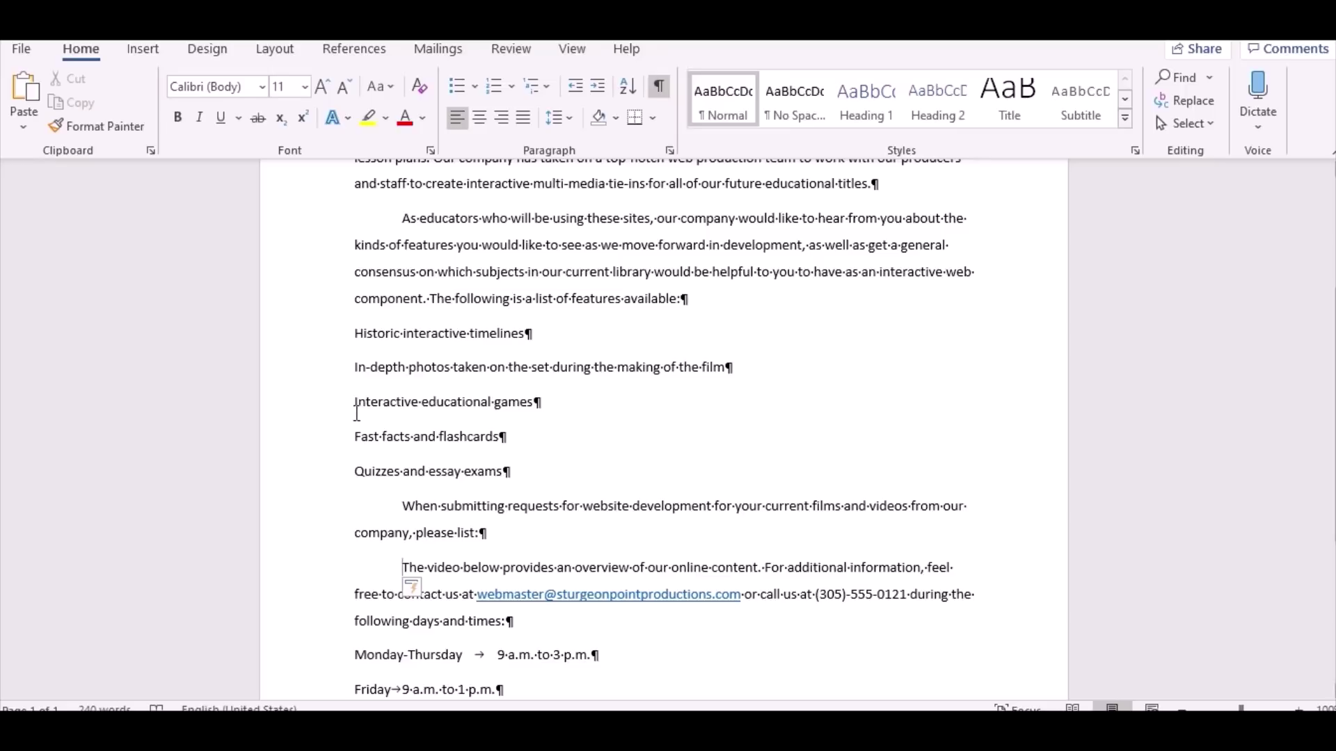
# Set the "Educational Websites" title to font size 50 and its line spacing to 1.0.
pyautogui.scroll(2, 423, 456)
pyautogui.scroll(1, 424, 458)
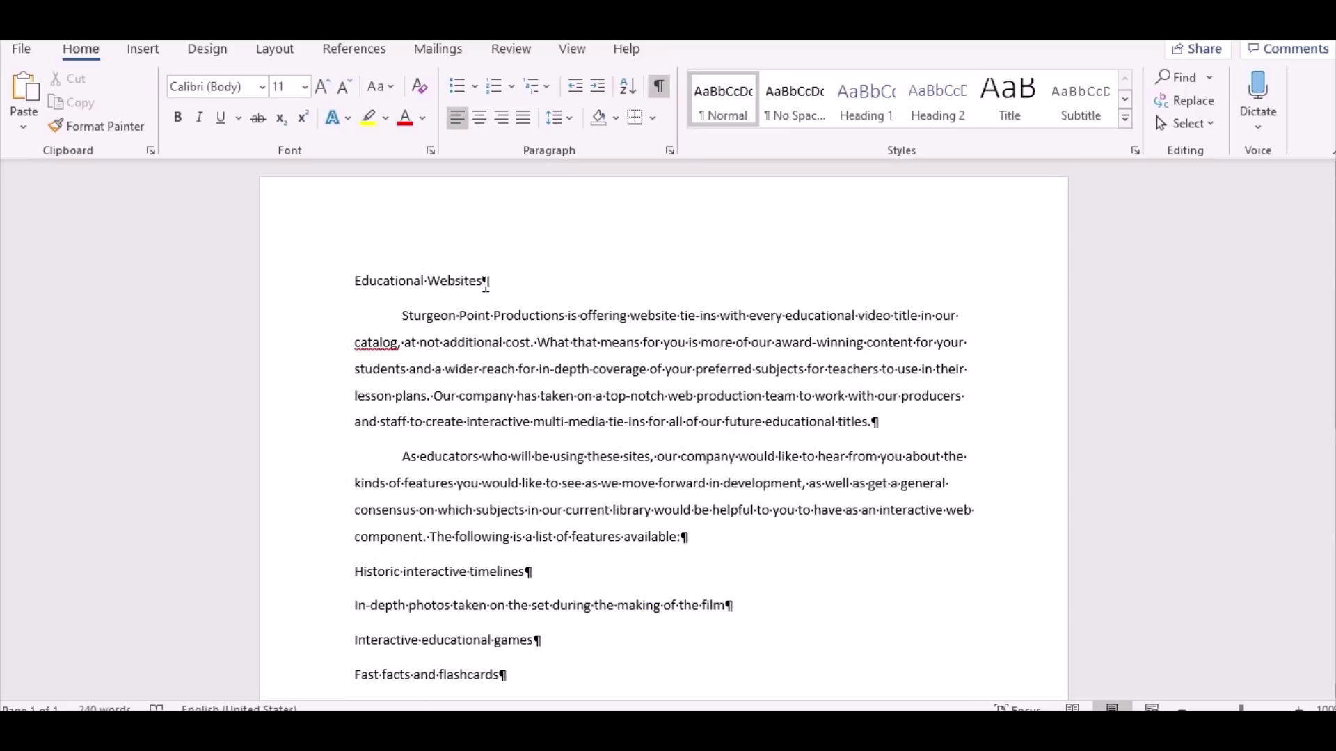
pyautogui.moveTo(489, 282); pyautogui.dragTo(346, 273)
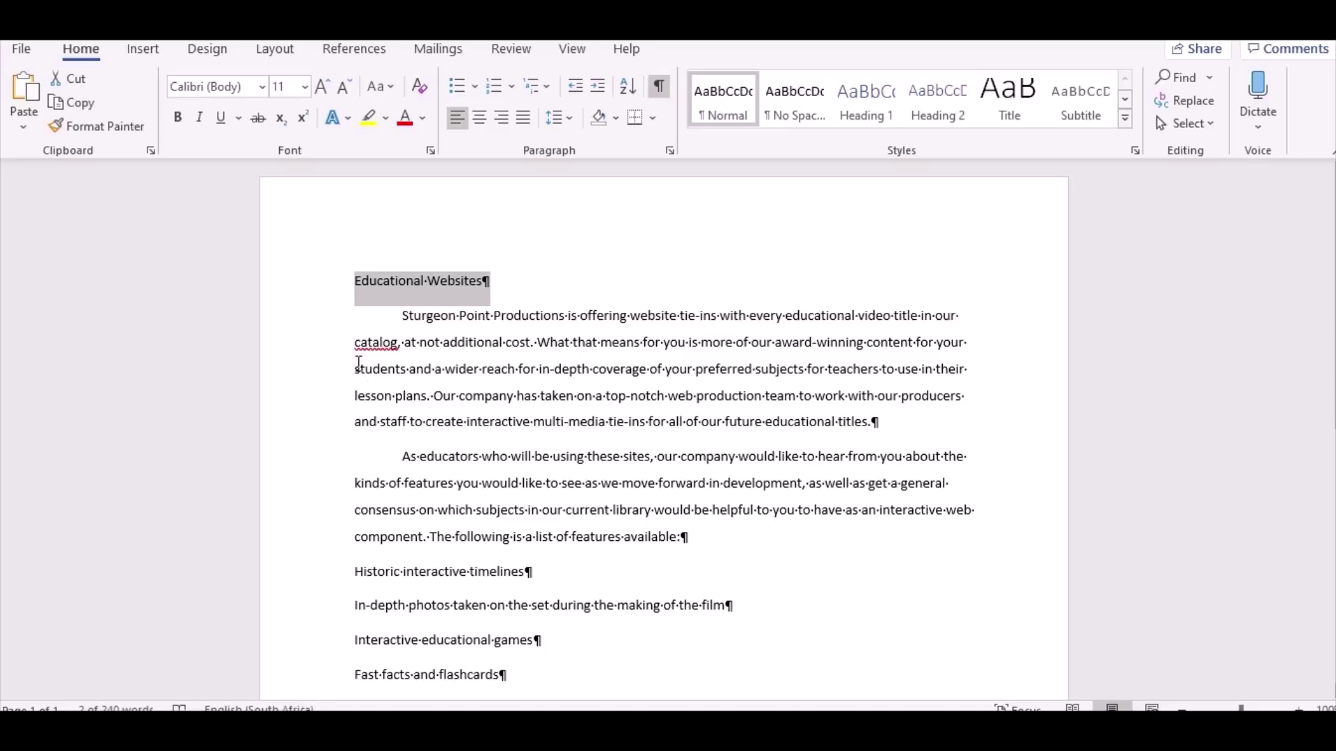
pyautogui.click(305, 87)
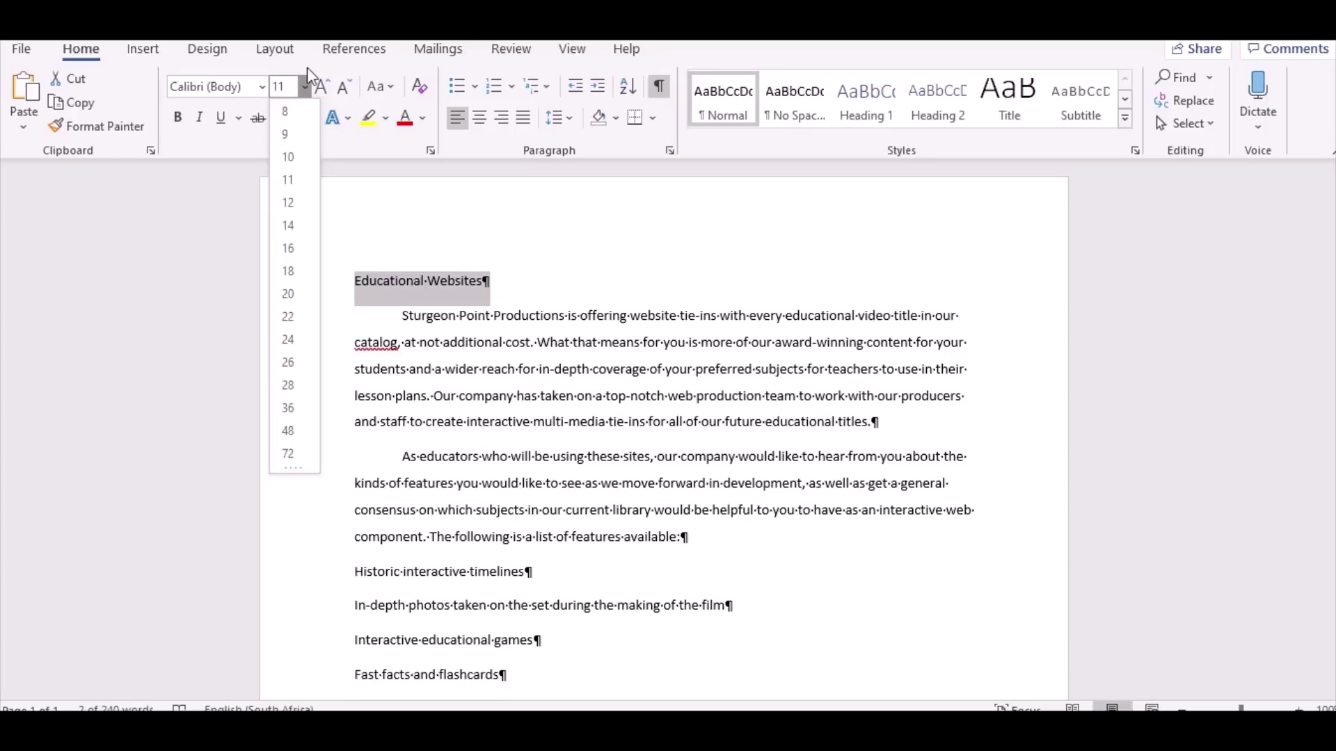
pyautogui.write('50')
pyautogui.press('Return')
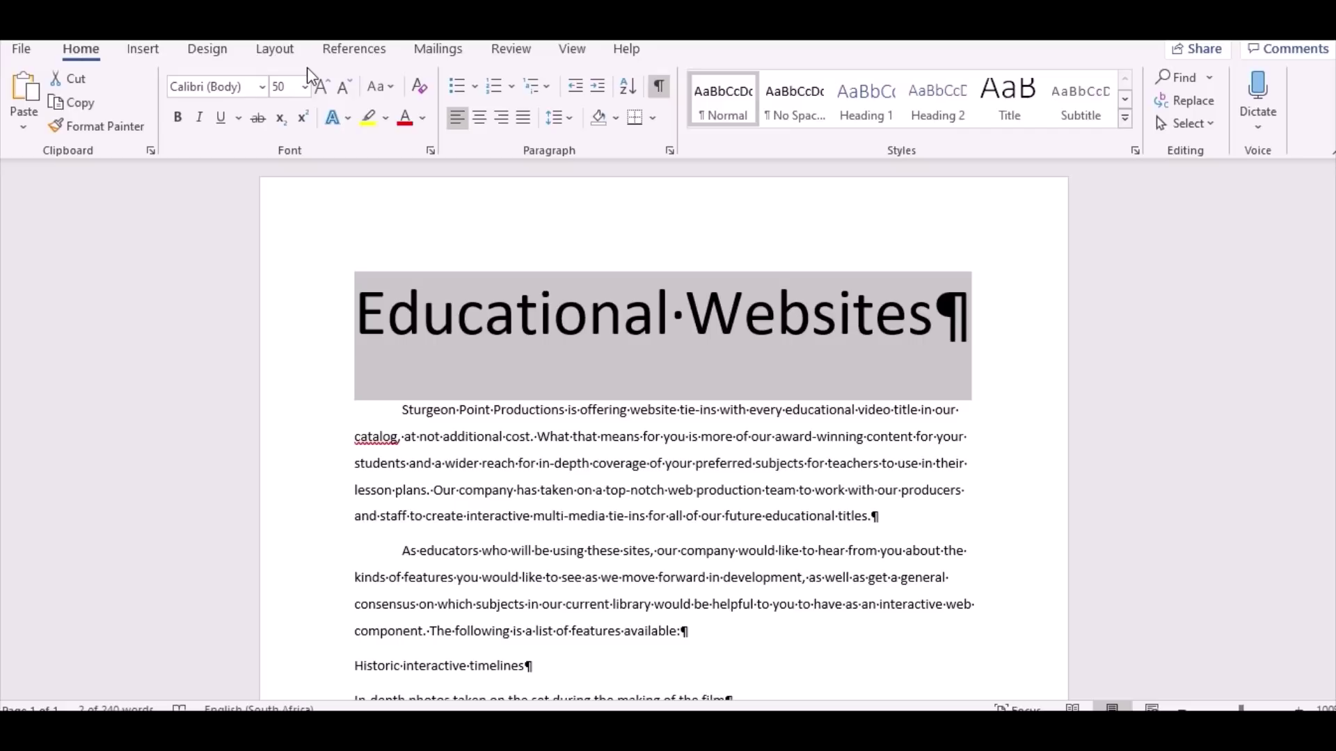
pyautogui.click(568, 120)
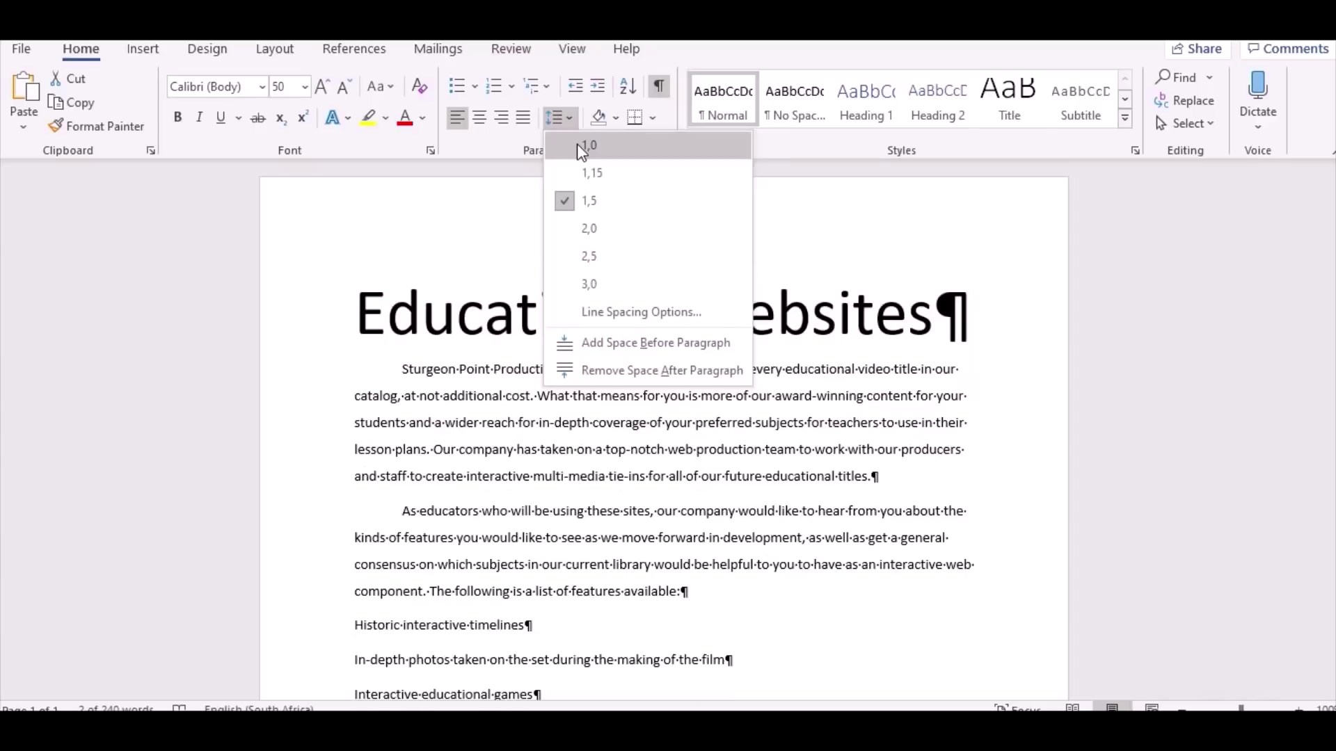
pyautogui.click(578, 145)
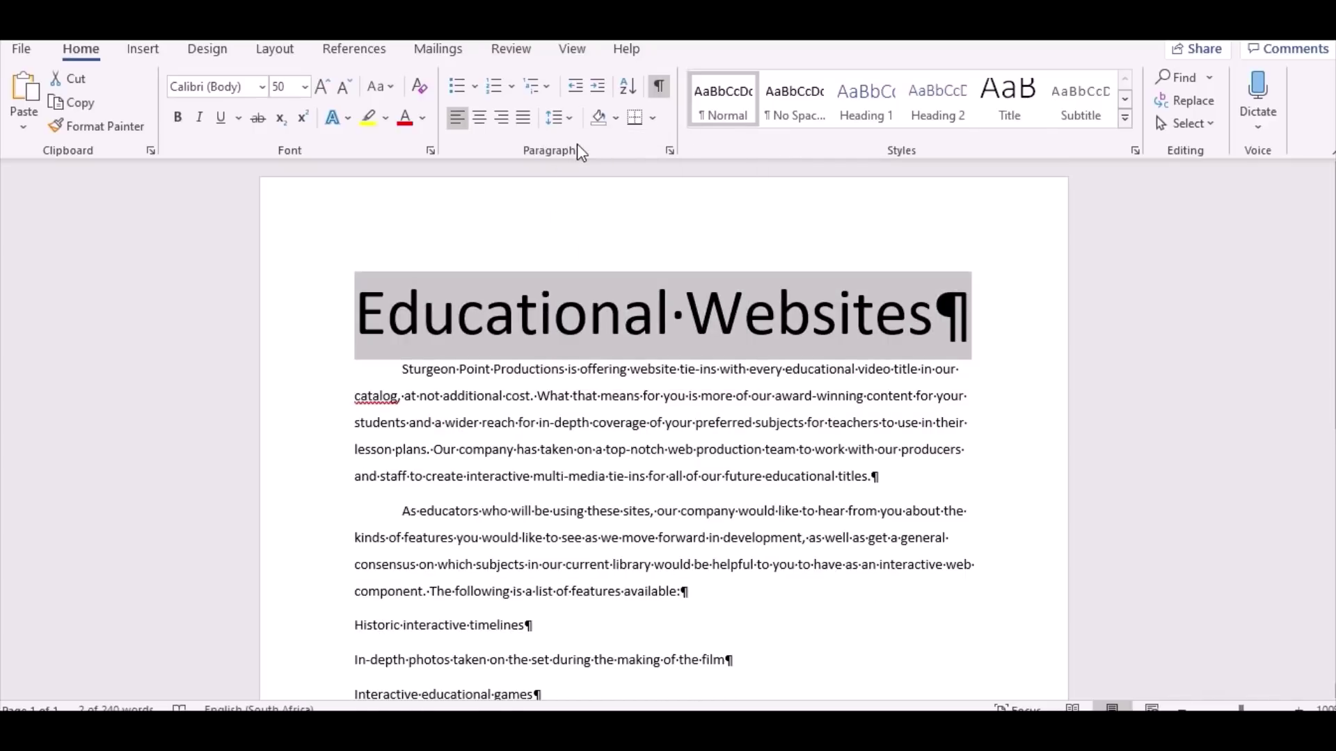
# Center the "Educational Websites" title and apply the solid blue text effect with a shadow.
pyautogui.click(480, 118)
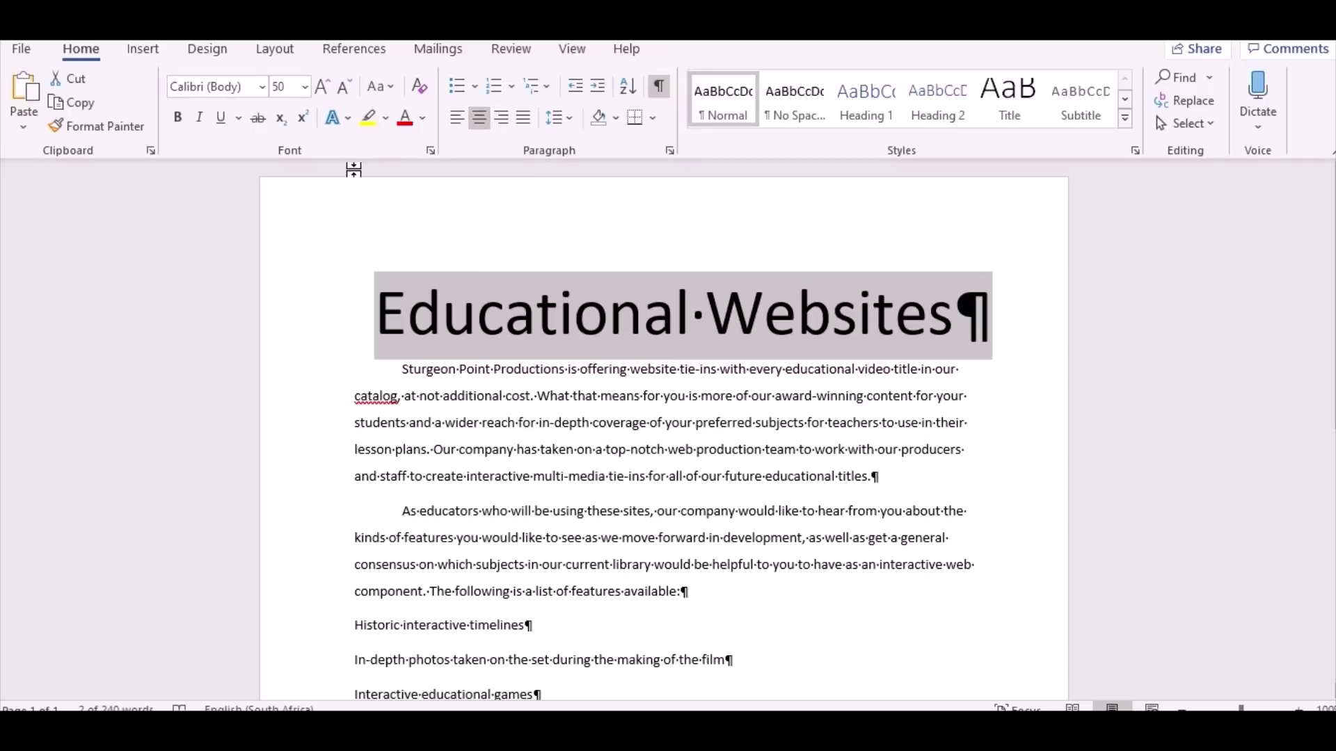
pyautogui.click(348, 118)
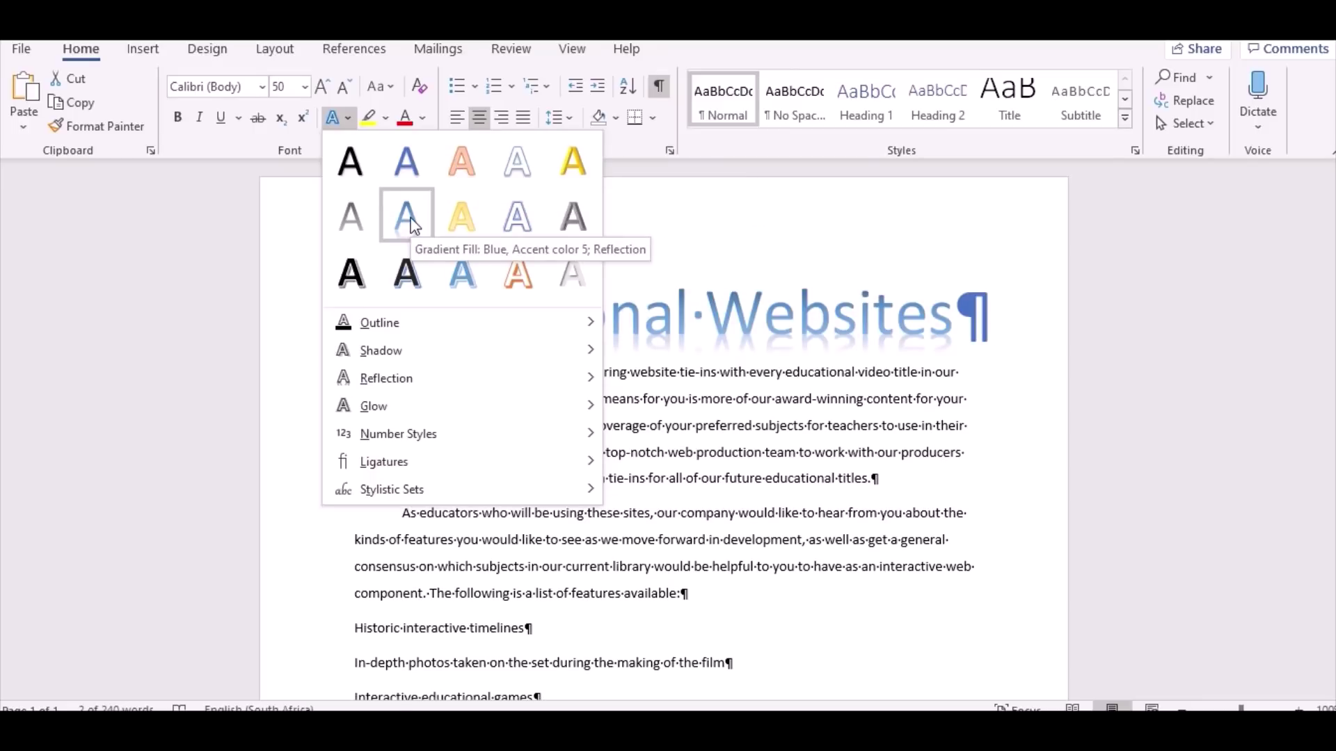
pyautogui.click(409, 182)
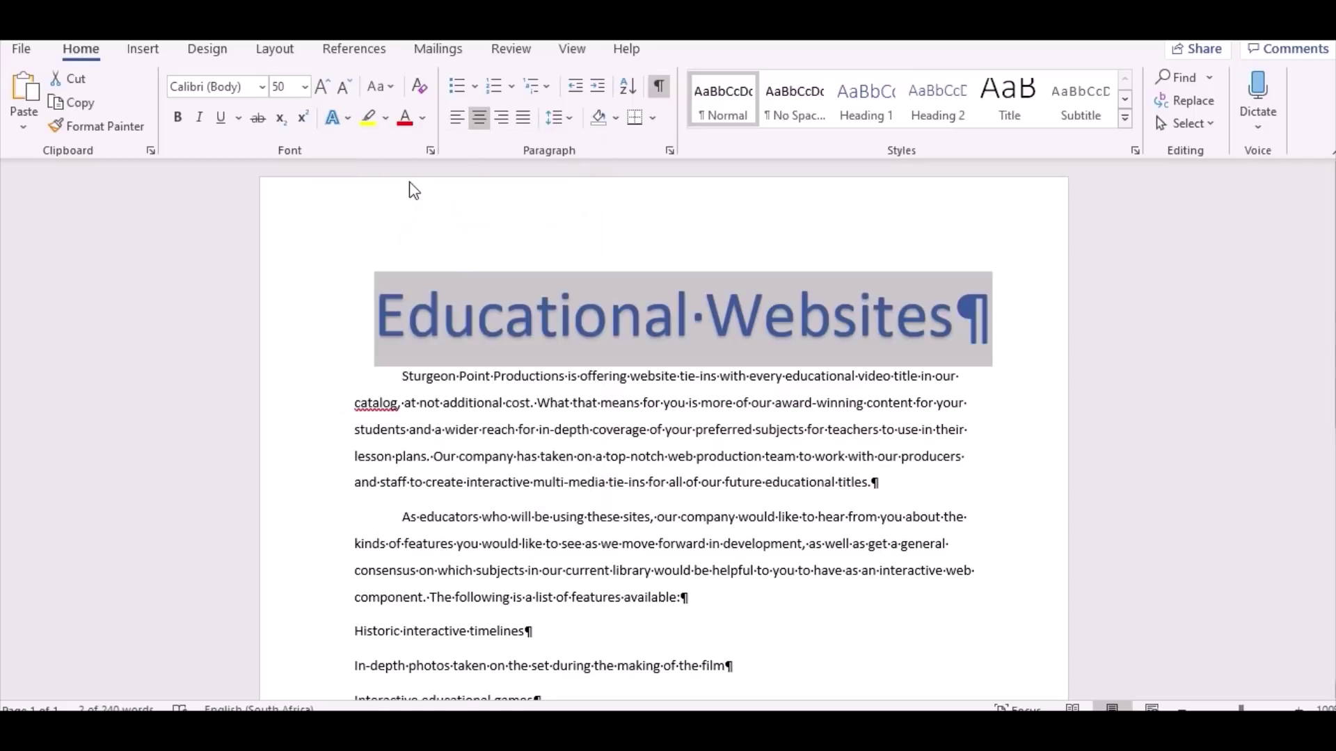
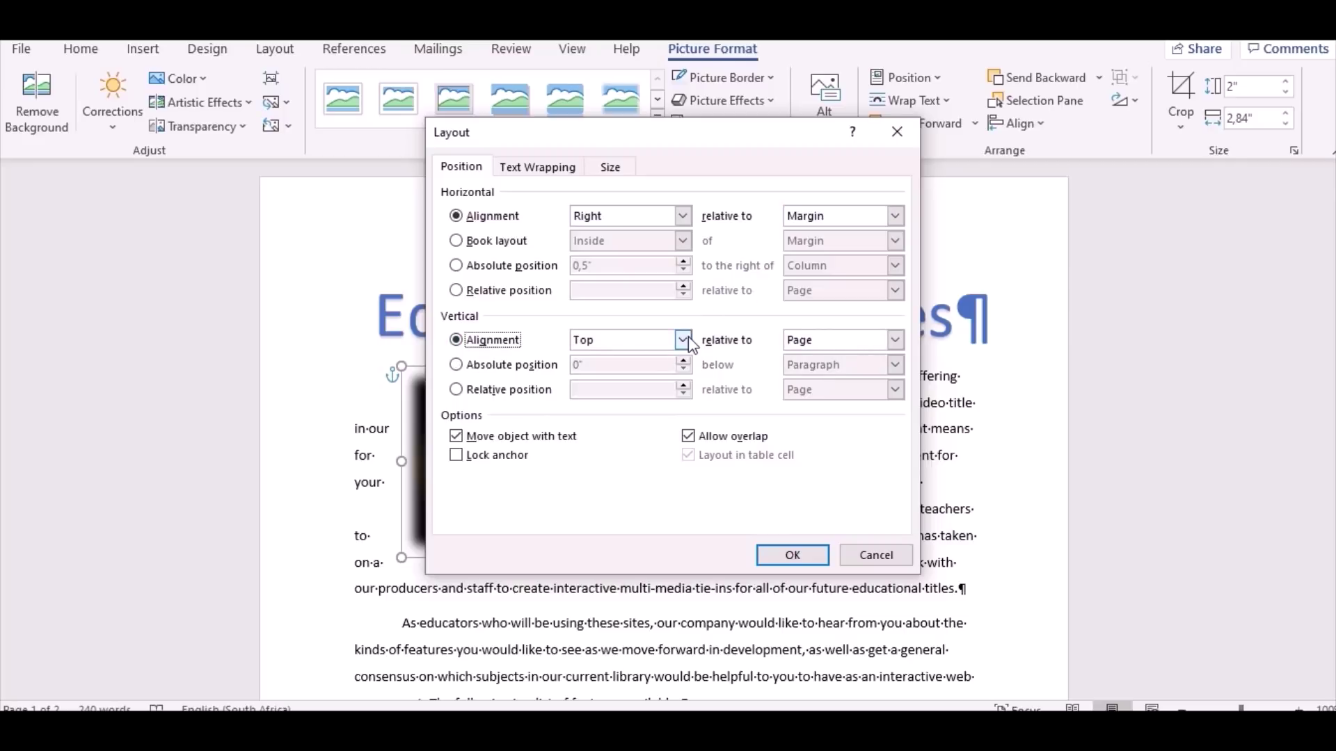
# Position the picture at the right margin with its top aligned level with the start of the "Sturgeon Point" paragraph.
pyautogui.click(902, 344)
pyautogui.click(816, 384)
pyautogui.click(797, 556)
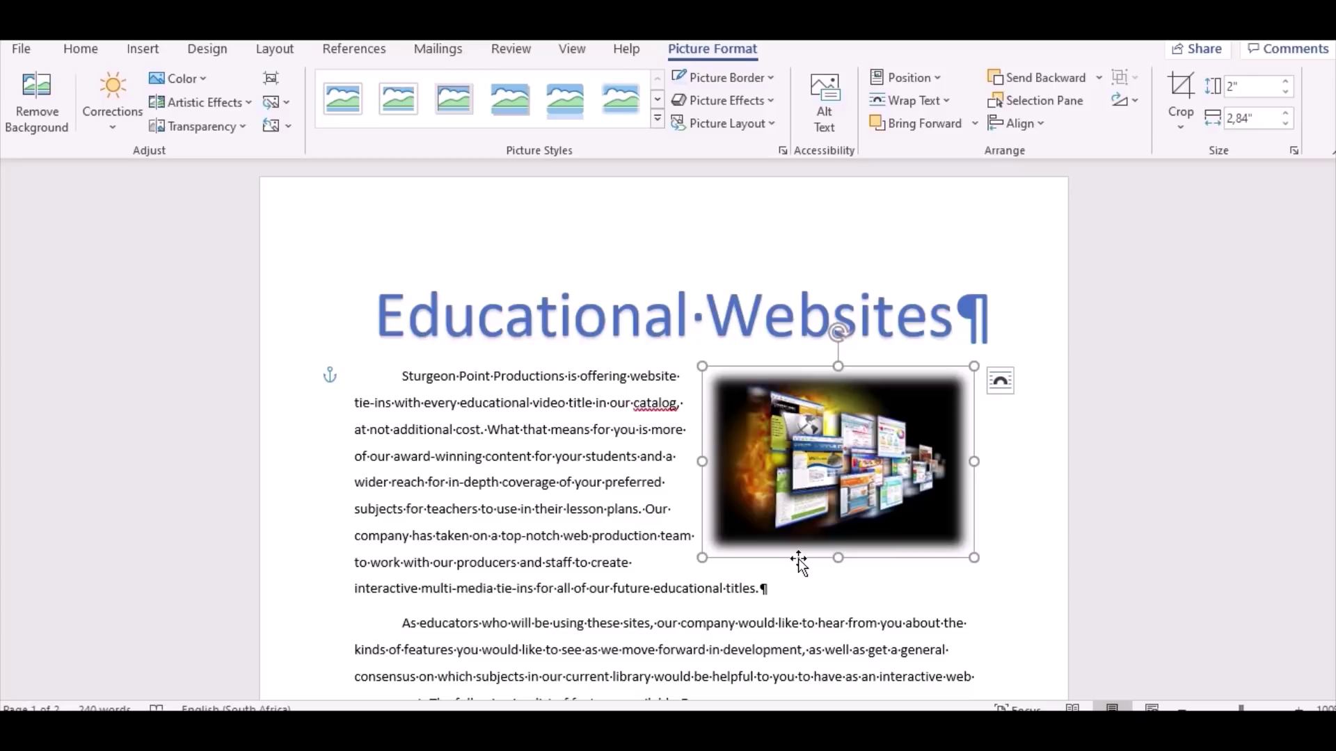
# Apply checkmark bullets to the five feature paragraphs from "Historic interactive timelines" through "Quizzes and essay exams".
pyautogui.scroll(-3, 637, 545)
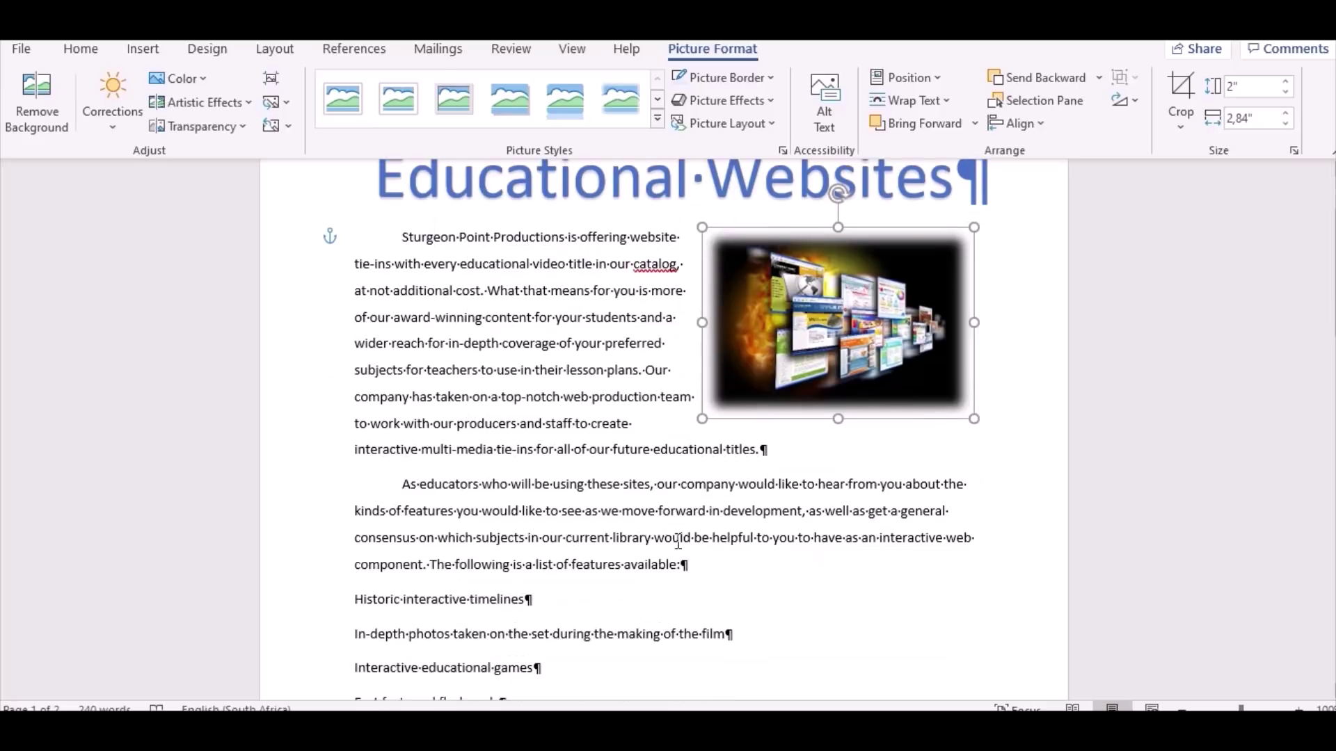
pyautogui.moveTo(354, 499); pyautogui.dragTo(537, 638)
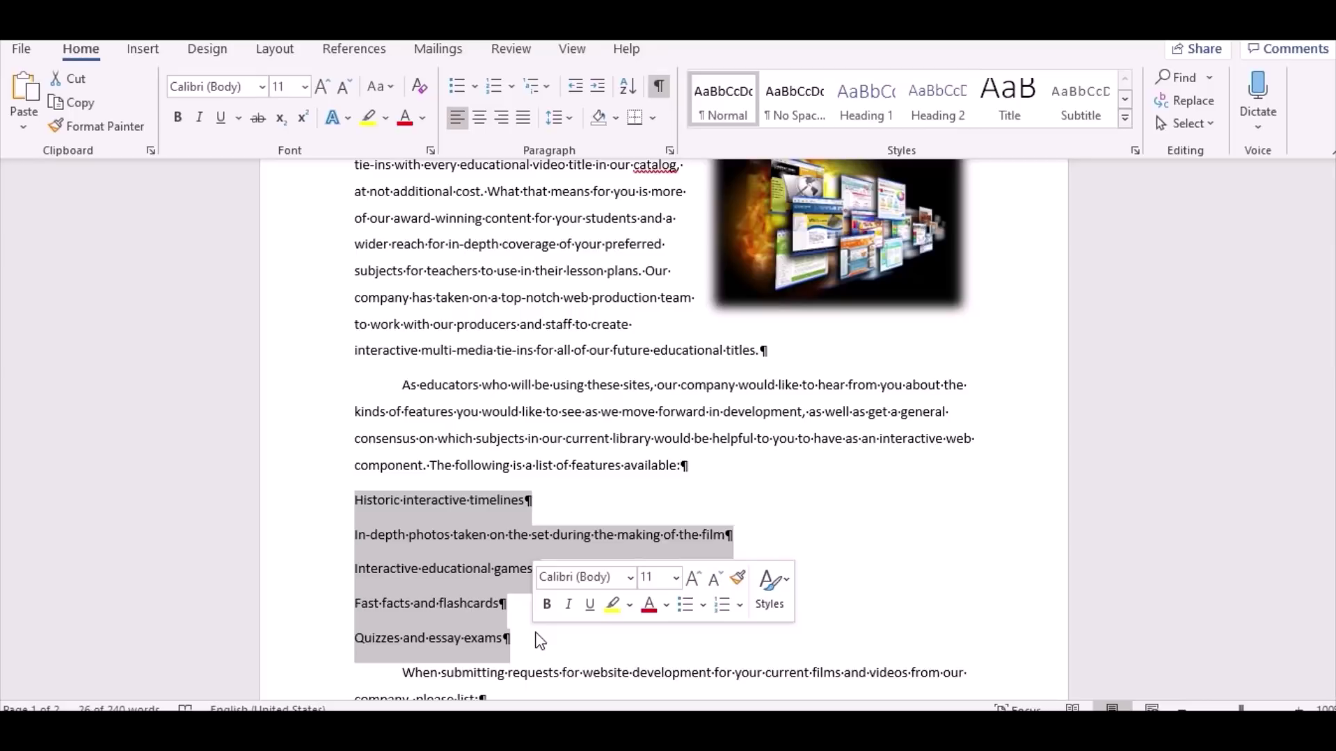
pyautogui.click(476, 87)
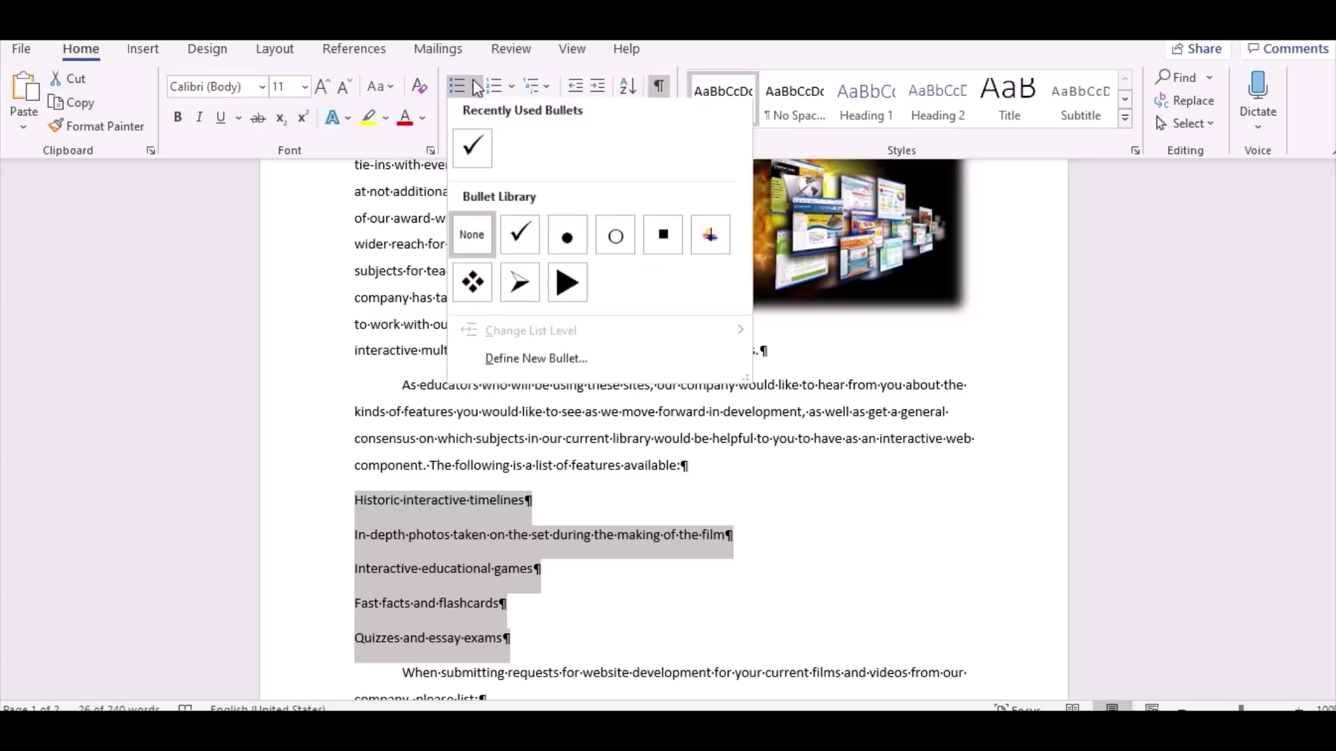
pyautogui.click(475, 151)
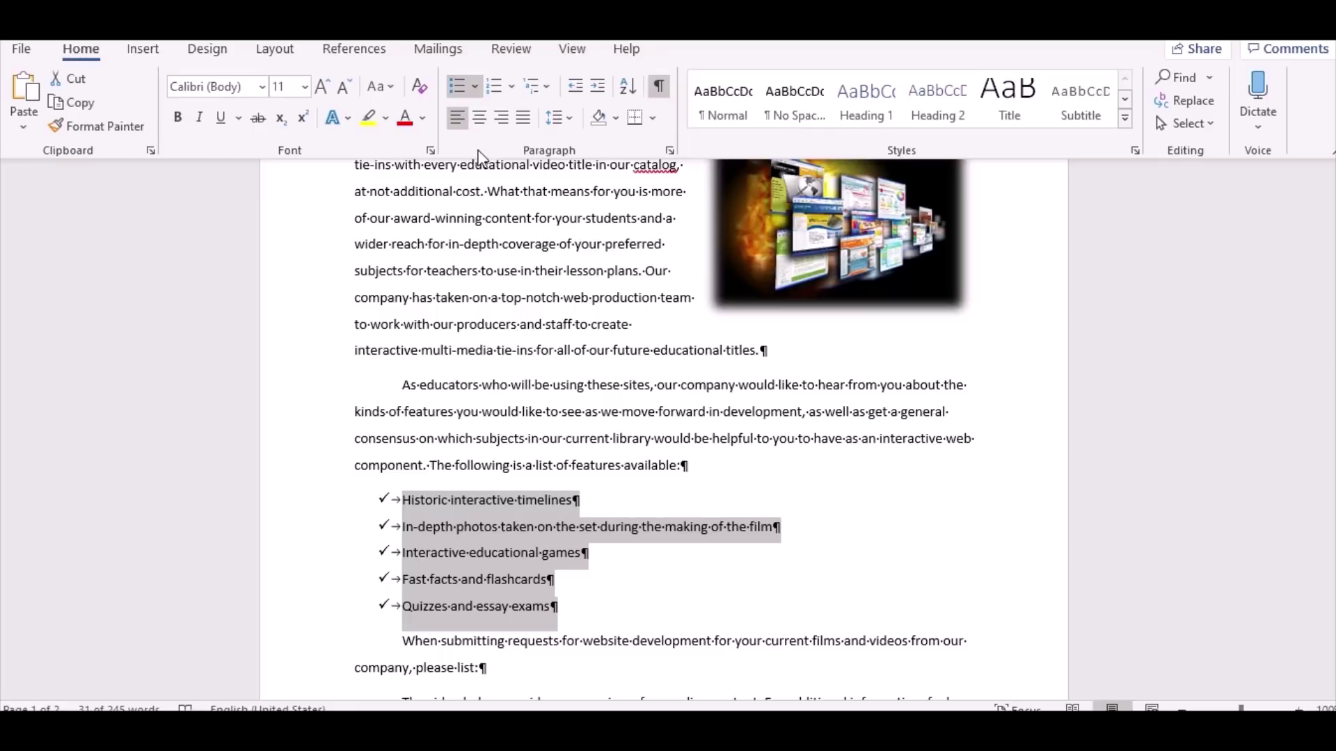
# Below "please list:", add the paragraphs "The title in which you are interested" and "The name of the class and the subject".
pyautogui.click(480, 669)
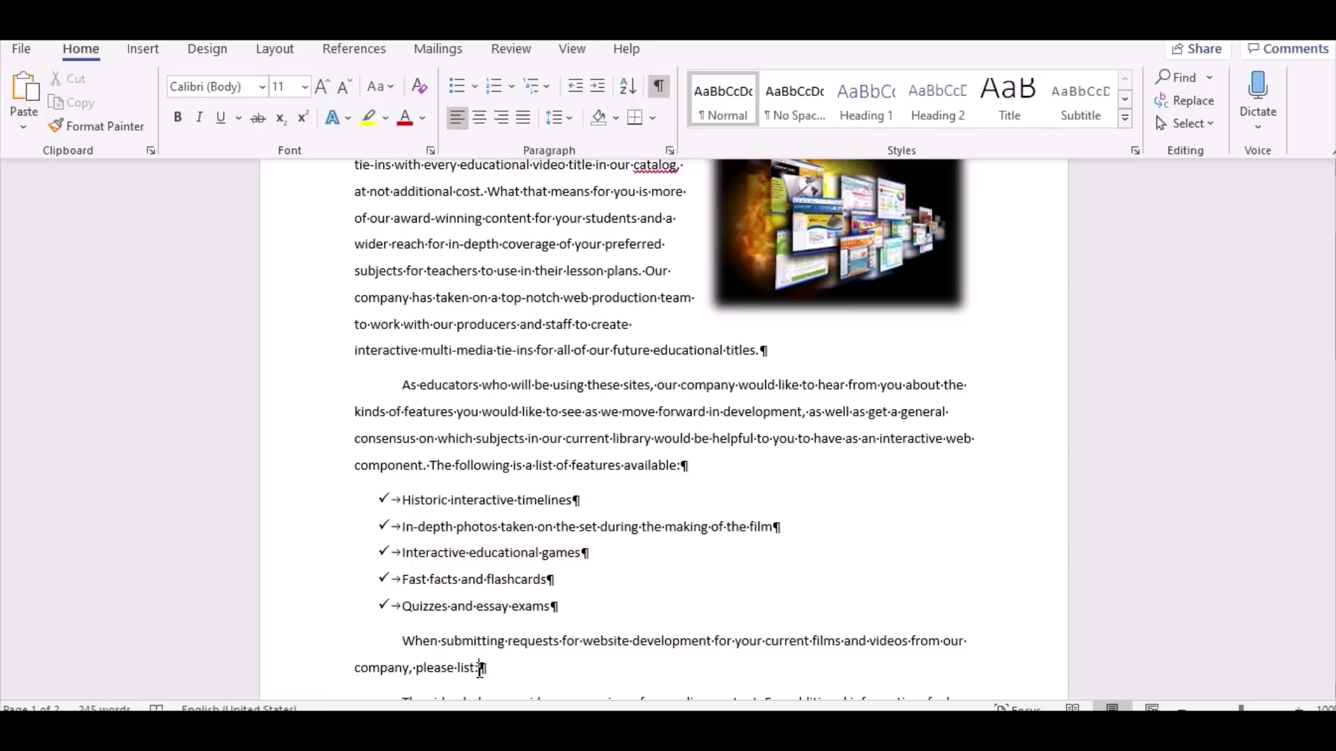
pyautogui.press('Return')
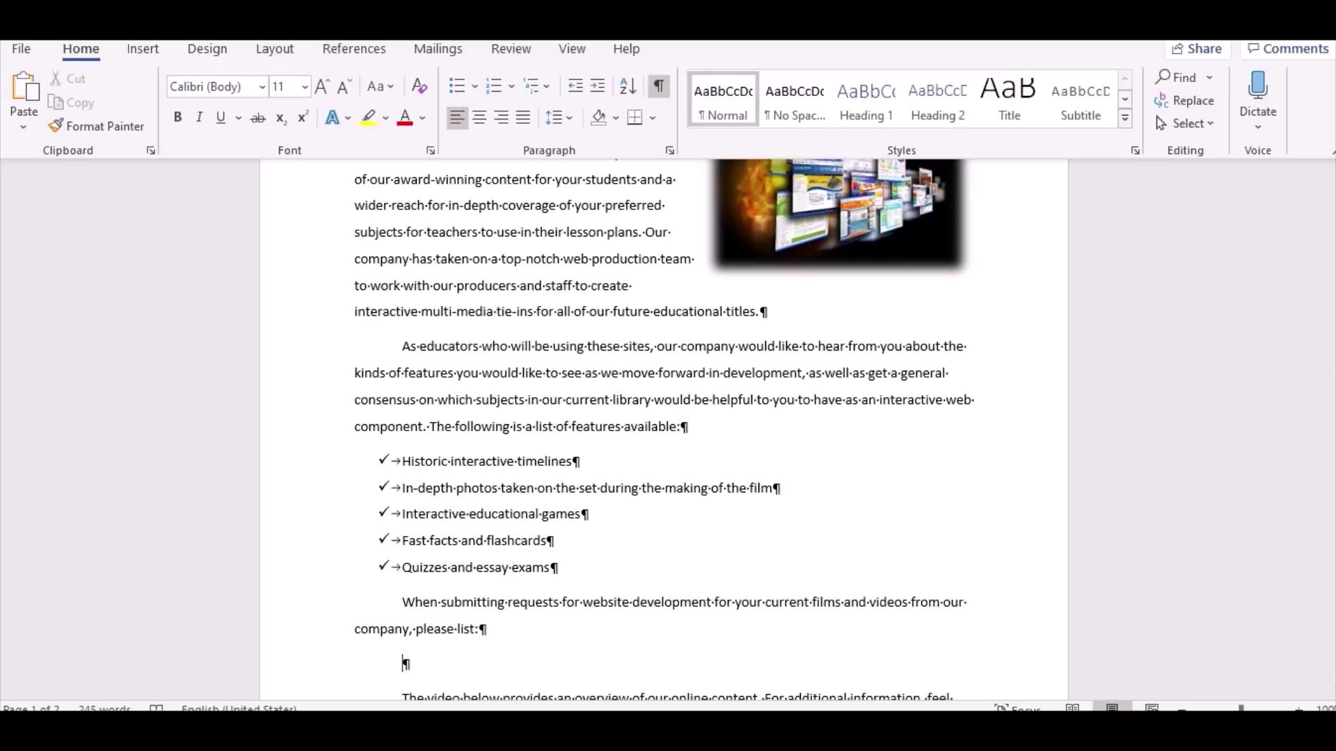
pyautogui.write('The title in which yo')
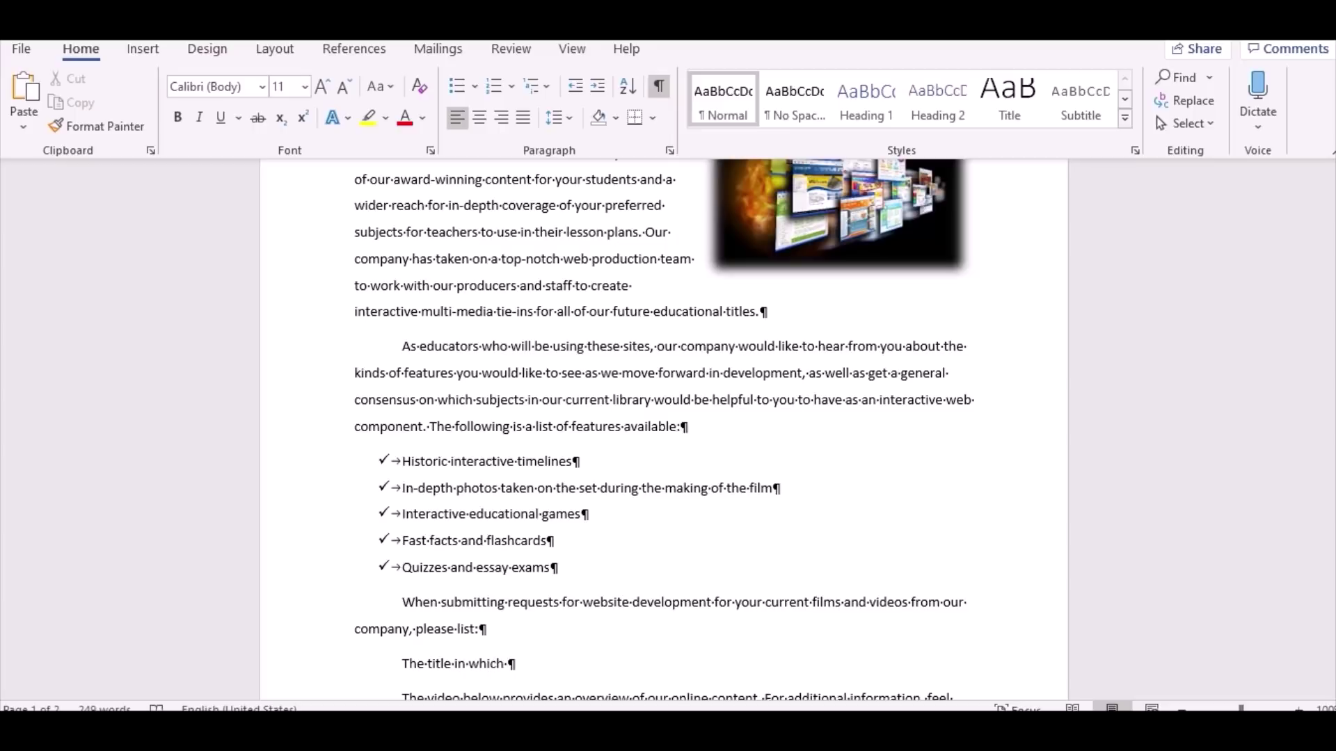
pyautogui.write('u are interested')
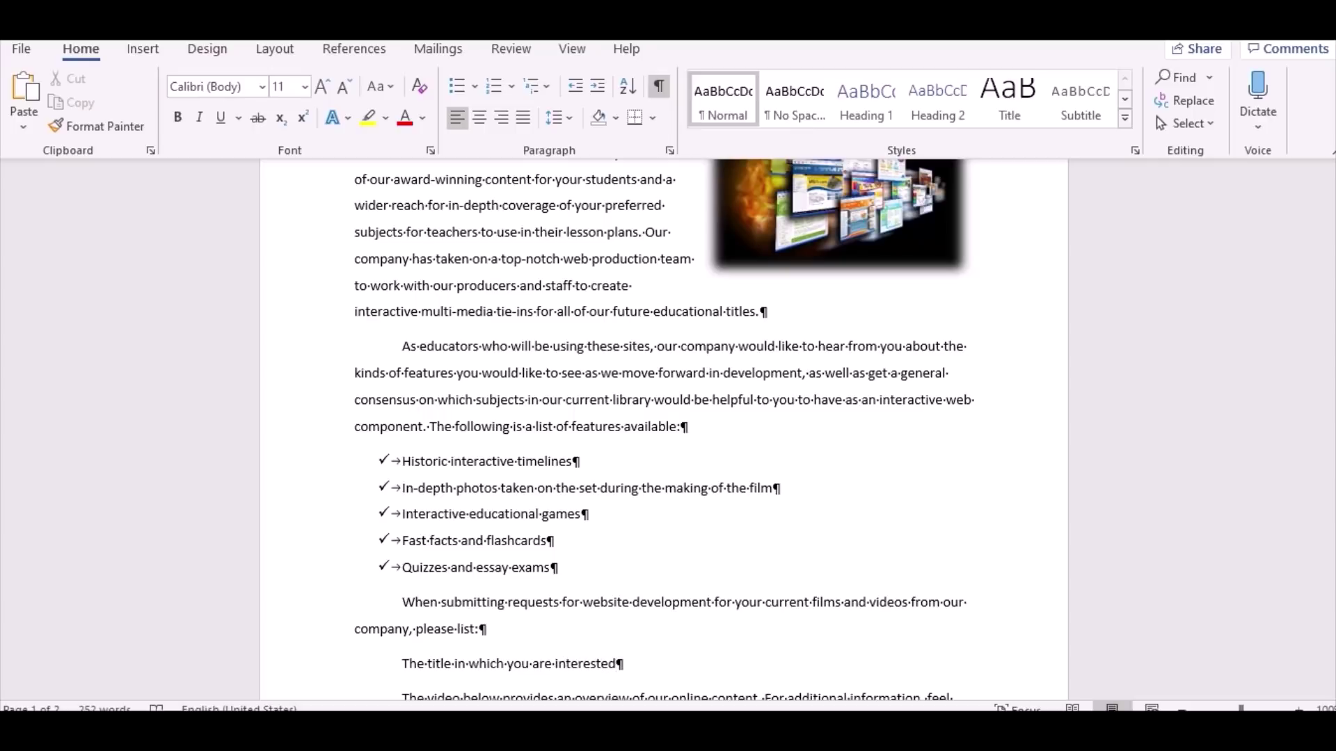
pyautogui.press('Return')
pyautogui.write('The name')
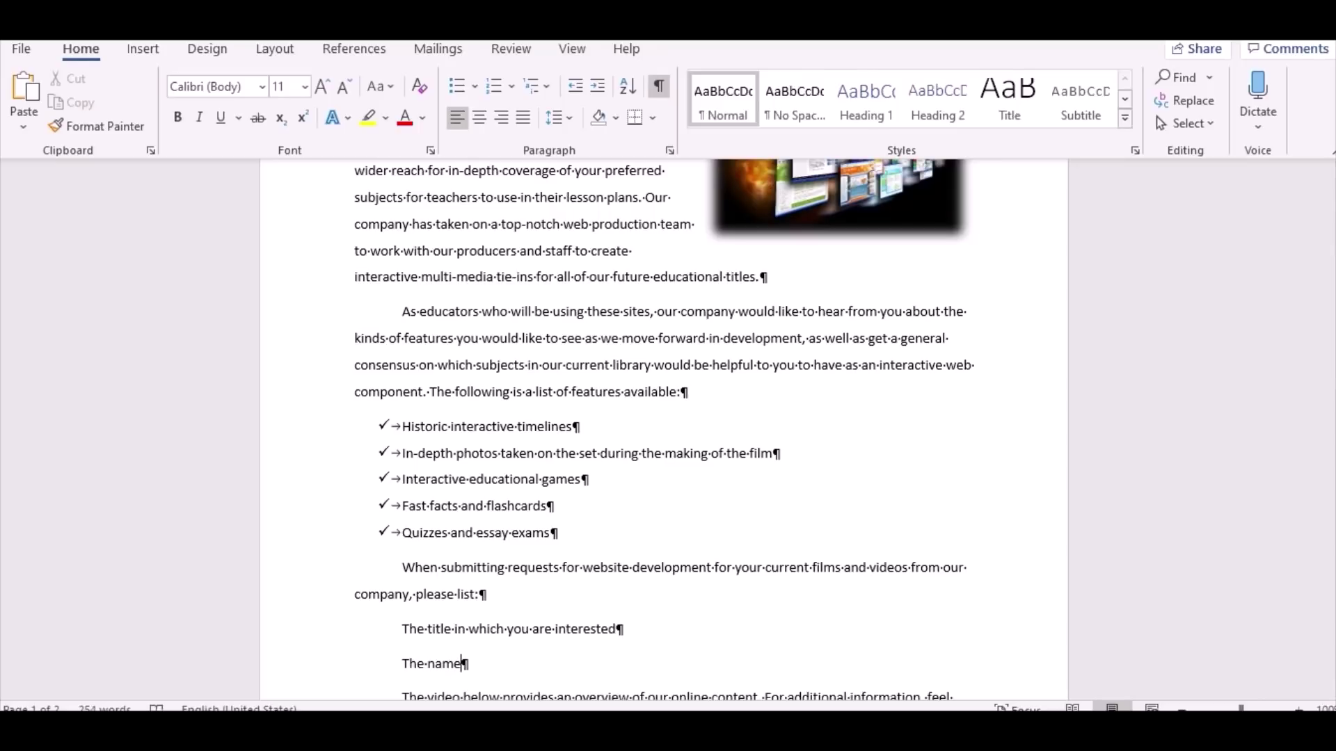
pyautogui.write(' of the class and the su')
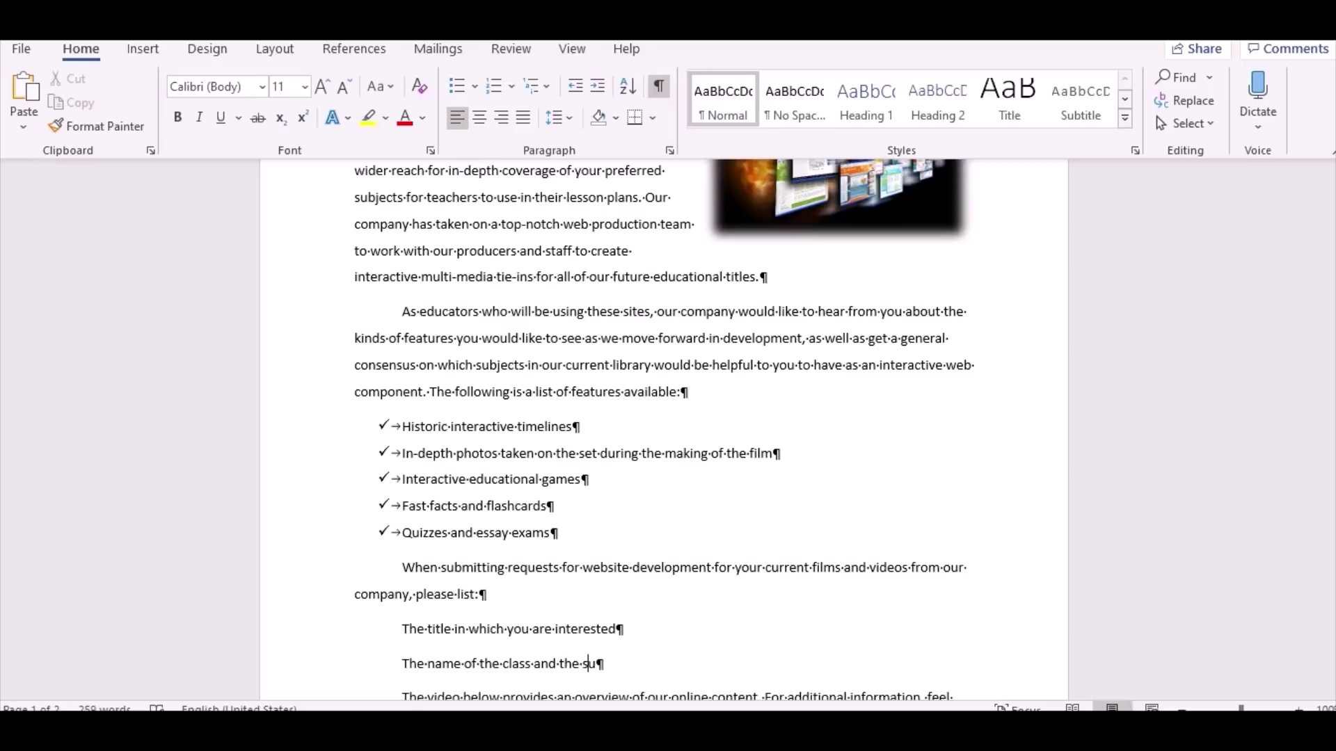
pyautogui.write('bject')
# Add the paragraph "Online tools you would like to see created" after "The name of the class and the subject".
pyautogui.press('Return')
pyautogui.write('On')
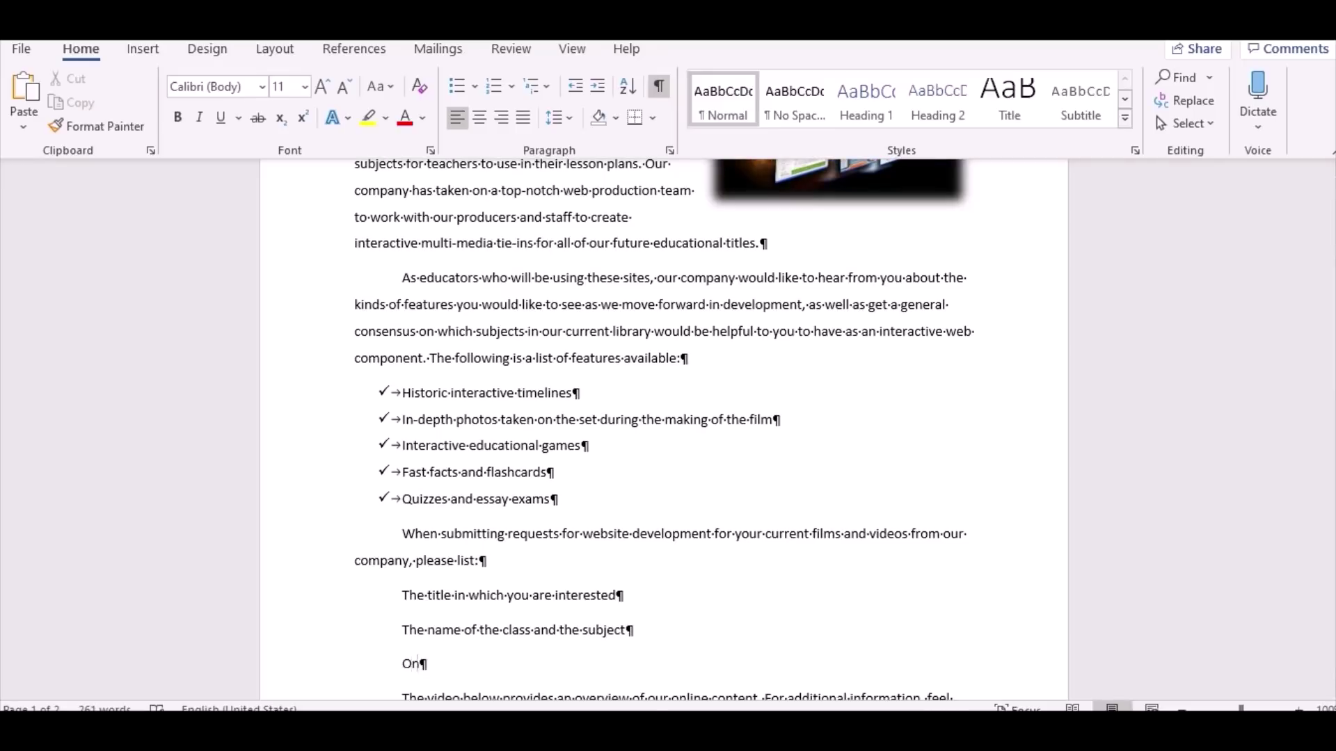
pyautogui.write('line tools you would')
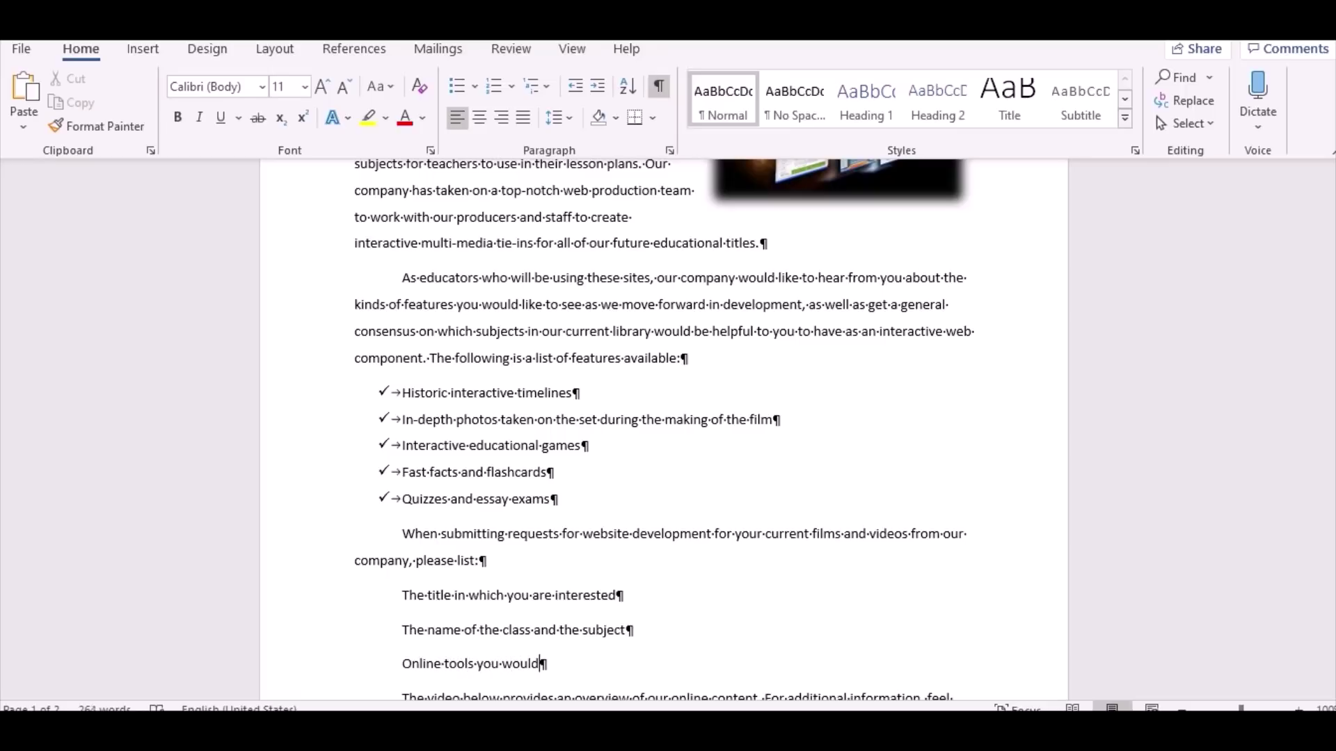
pyautogui.write(' like to see crea')
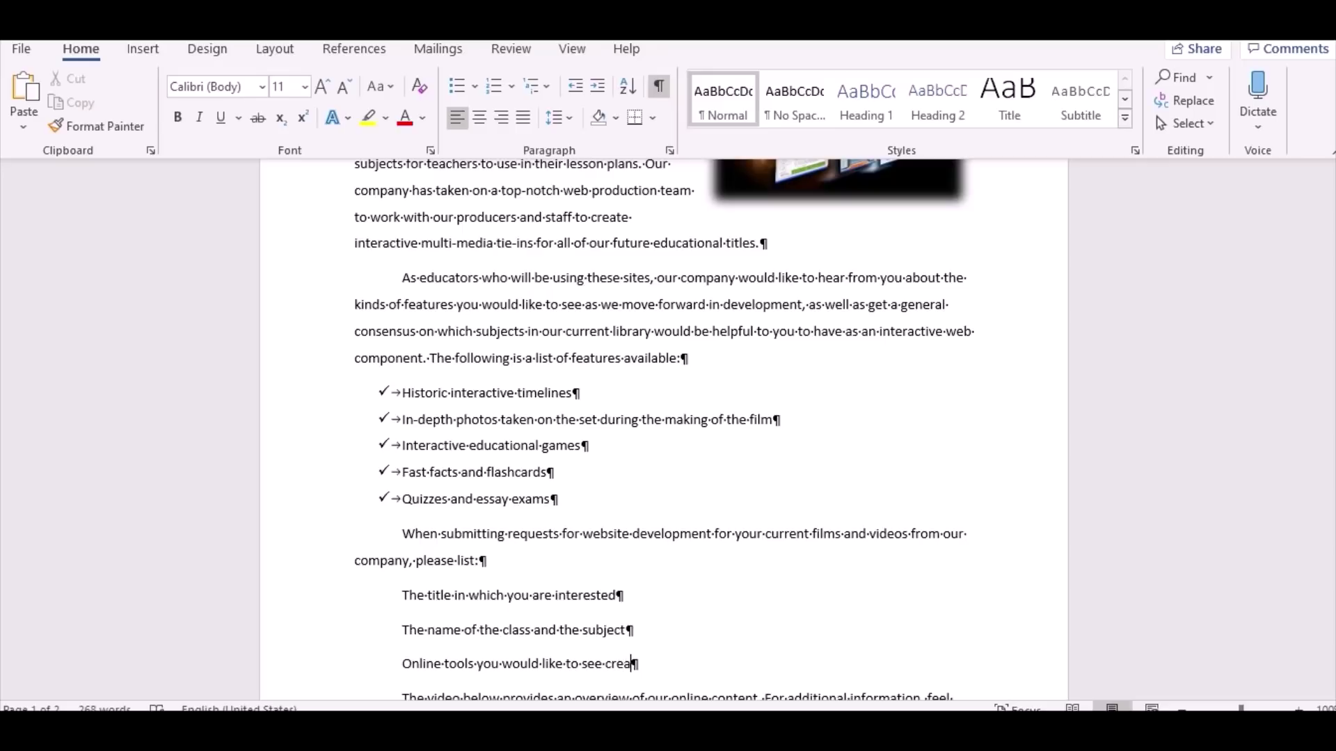
pyautogui.write('ted')
# Format the three paragraphs below "please list:" as a 1., 2., 3. numbered list and check its paragraph settings.
pyautogui.scroll(-1, 451, 581)
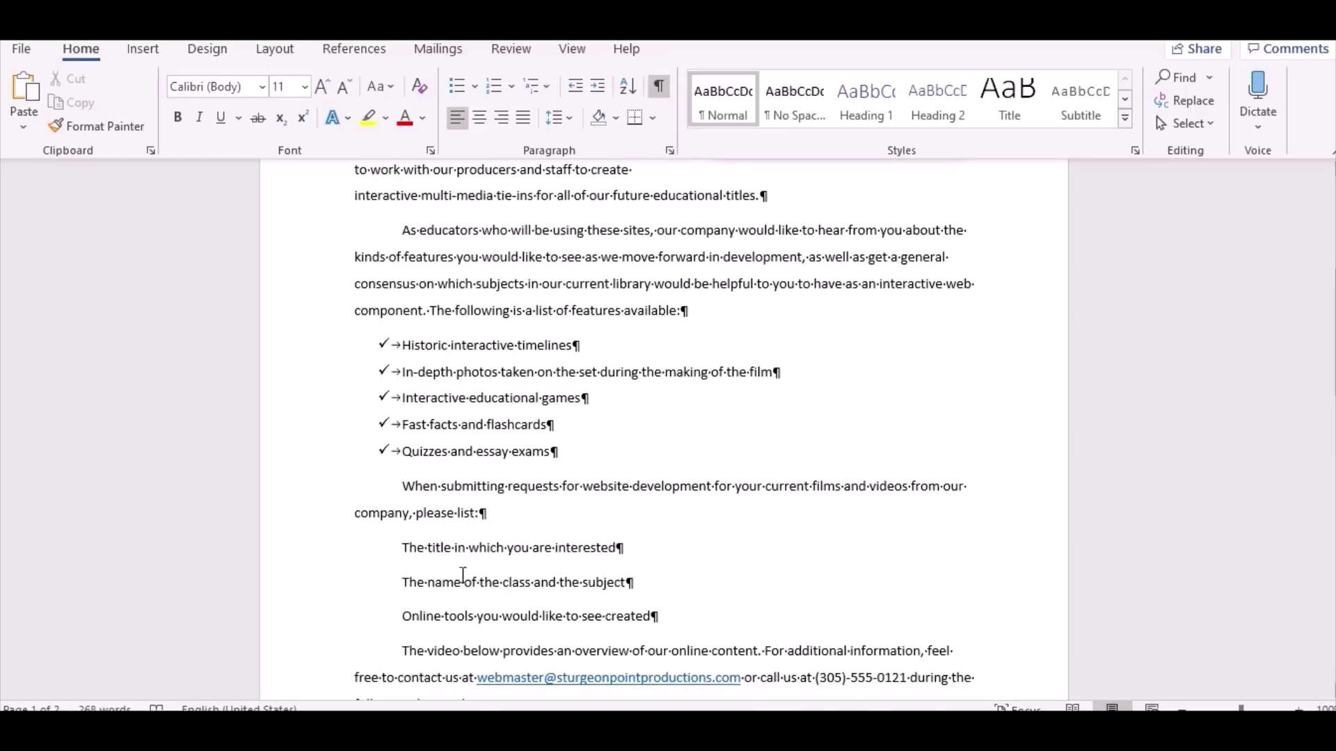
pyautogui.moveTo(654, 617); pyautogui.dragTo(407, 568)
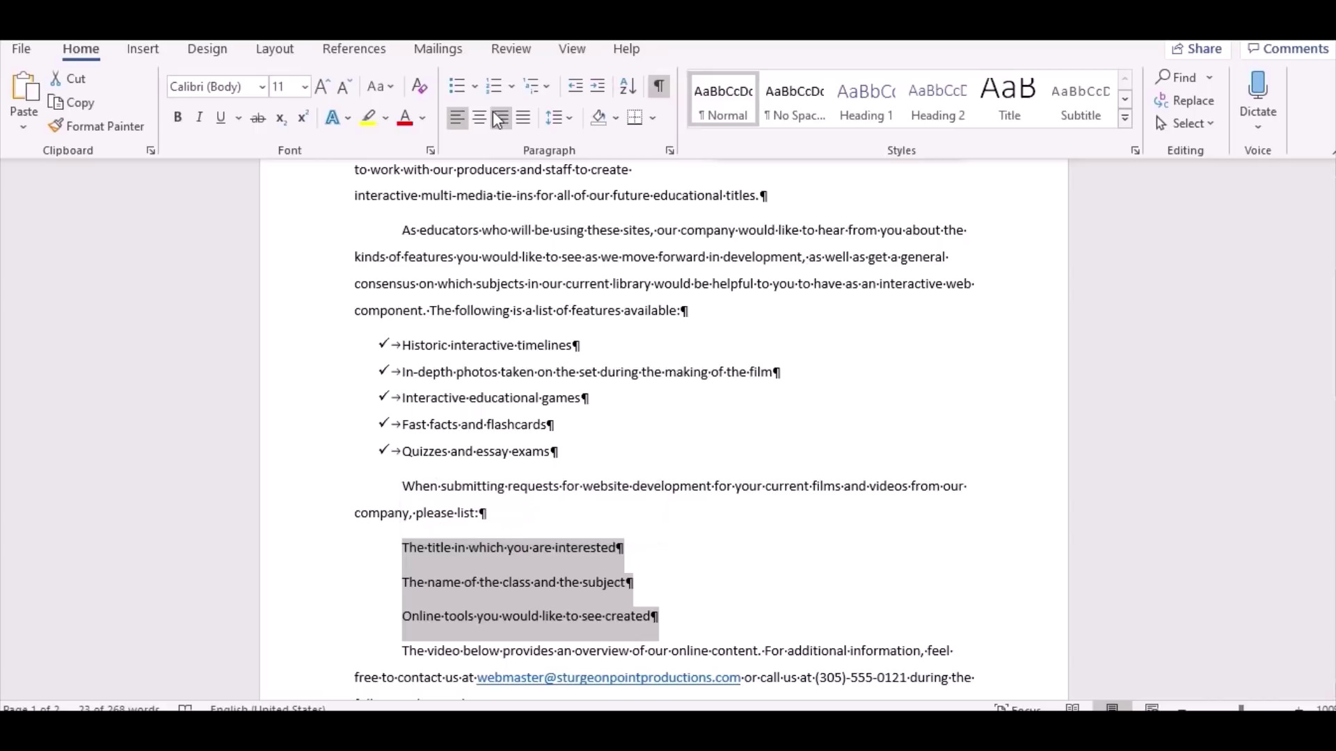
pyautogui.click(493, 87)
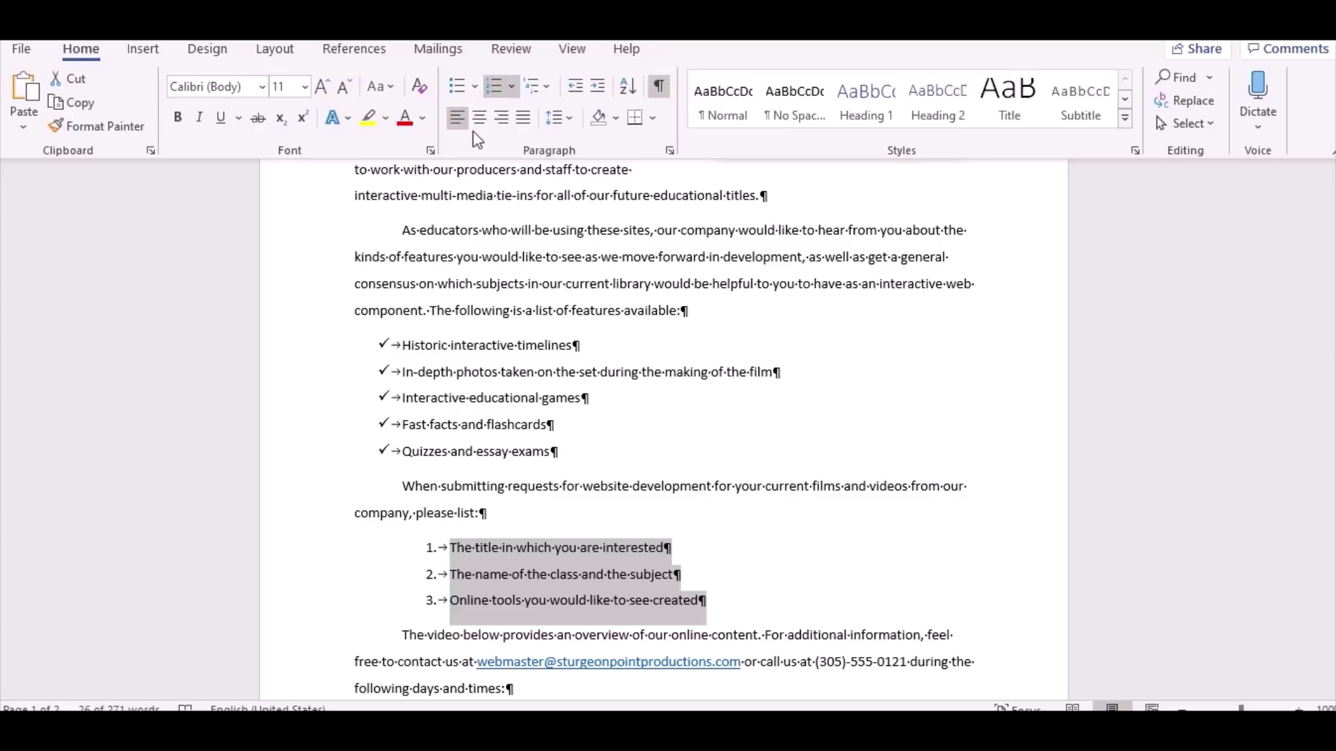
pyautogui.click(670, 151)
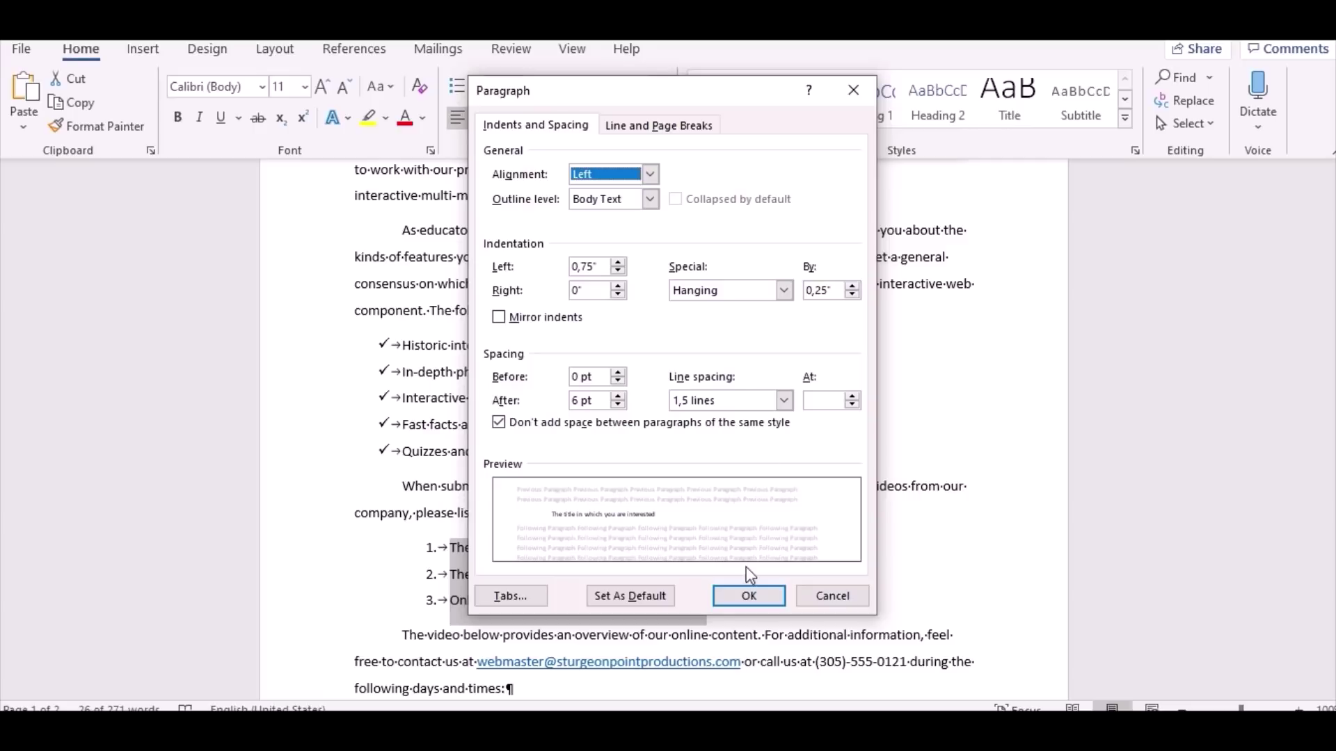
pyautogui.click(759, 595)
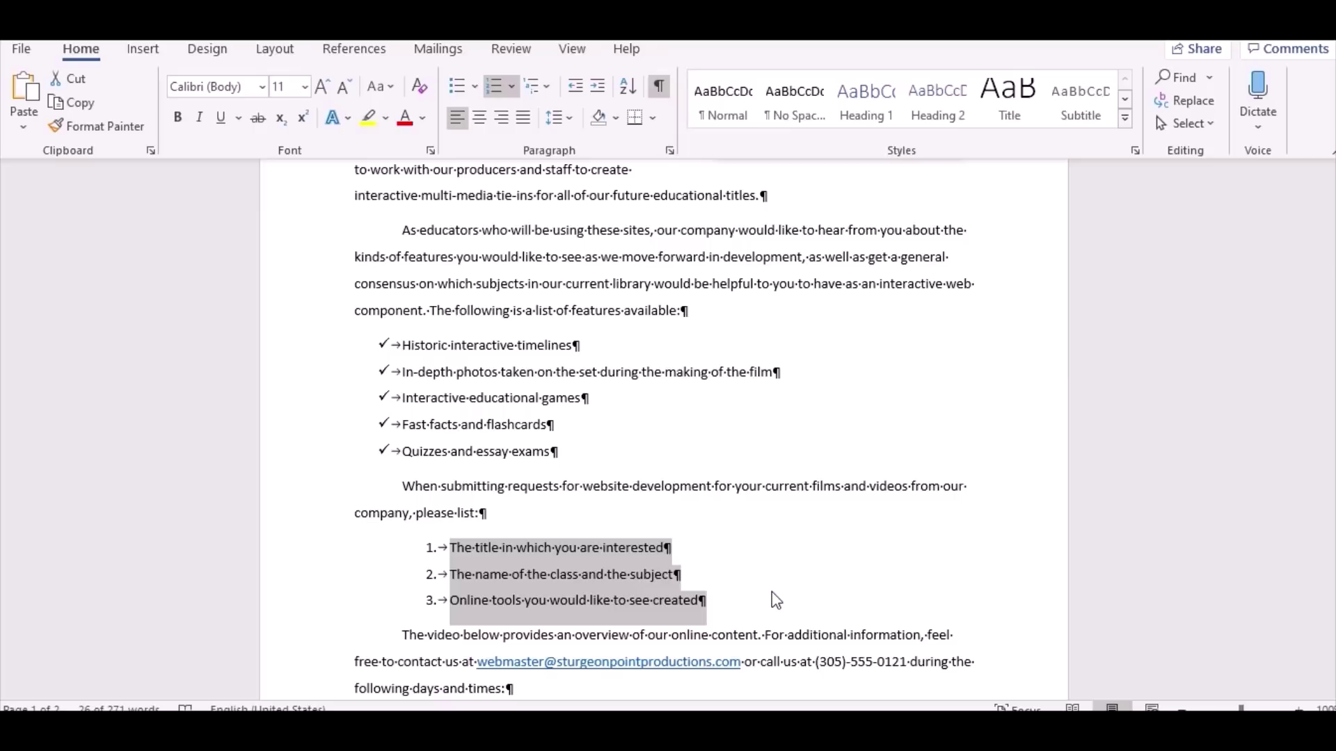
pyautogui.click(755, 599)
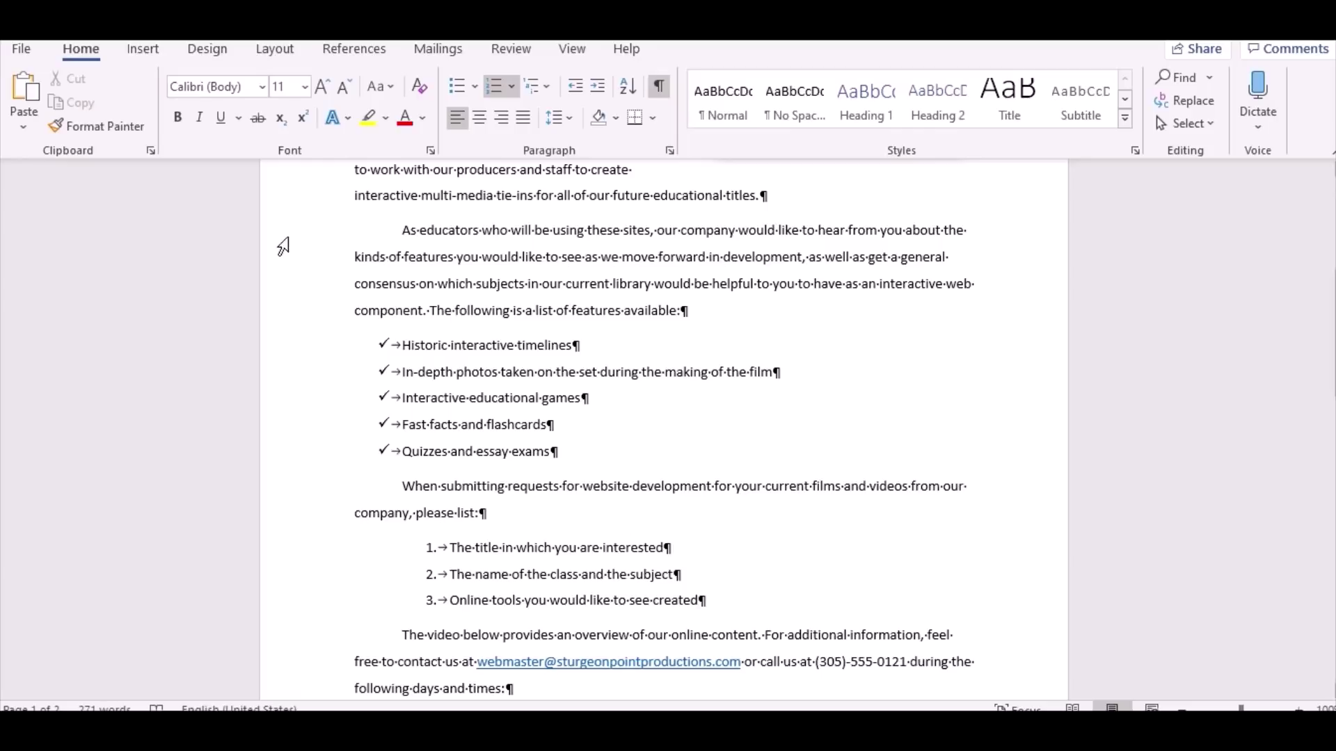
# Insert a Basic Chevron Process SmartArt graphic at the end of the "Online tools you would like to see created" paragraph.
pyautogui.click(158, 51)
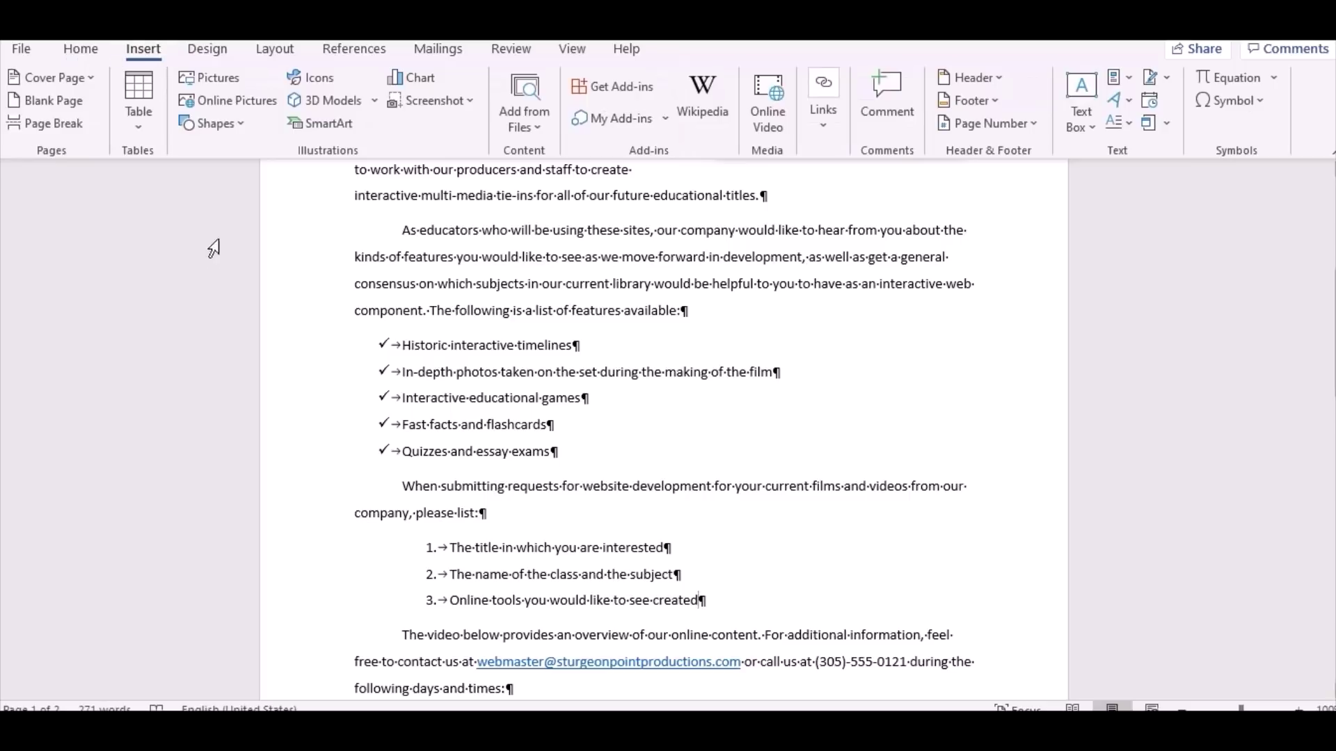
pyautogui.click(327, 125)
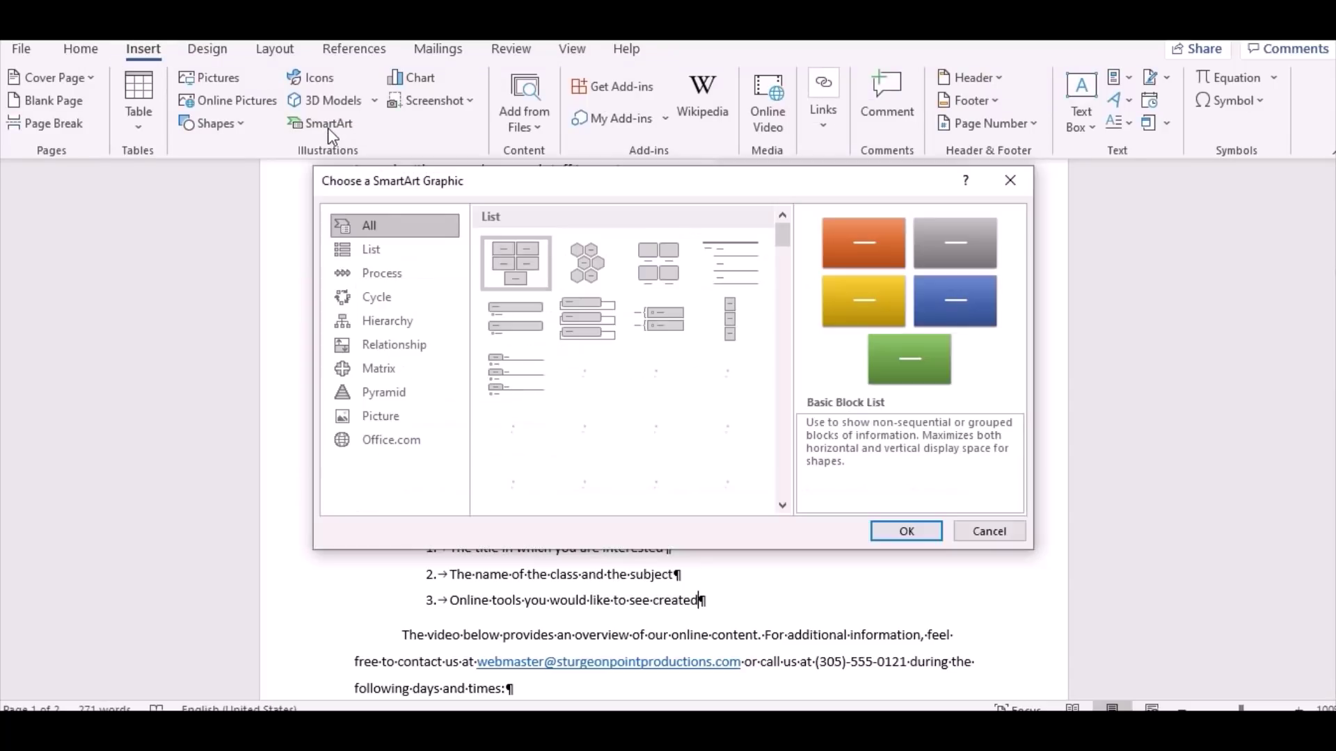
pyautogui.click(369, 273)
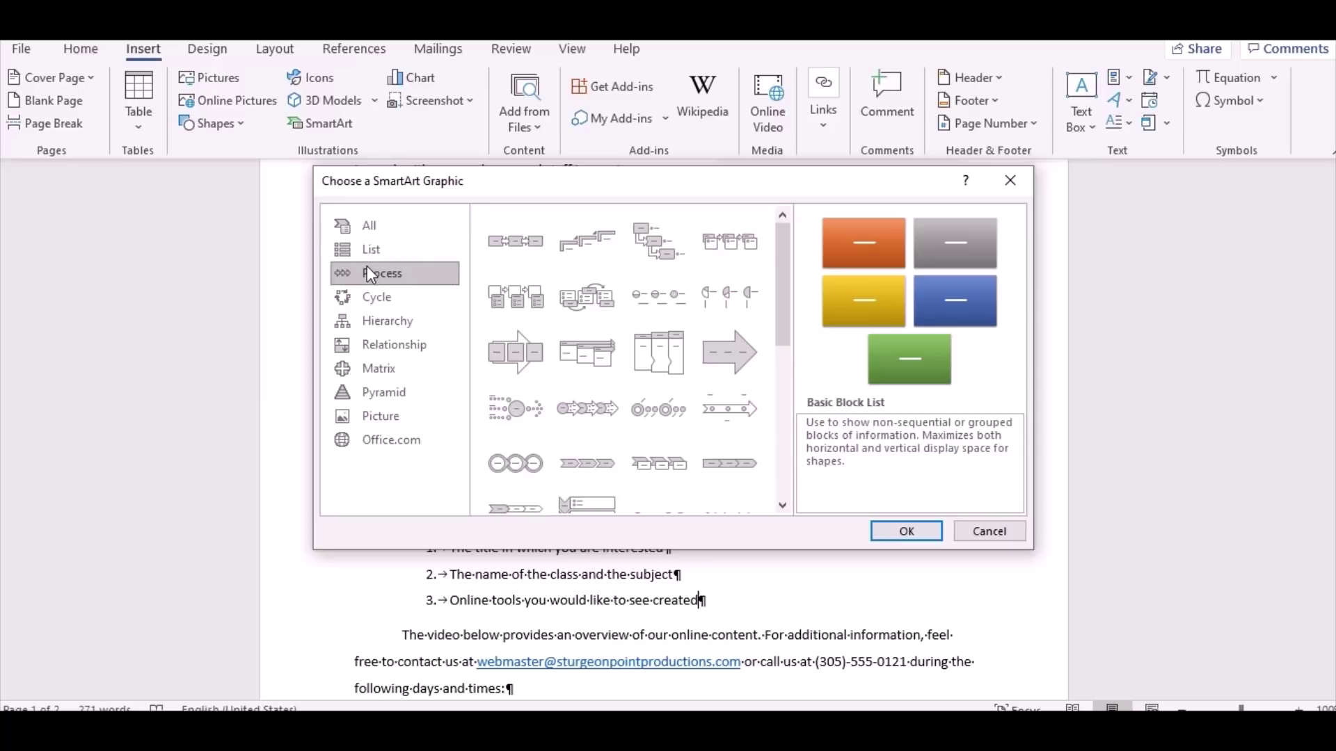
pyautogui.click(594, 461)
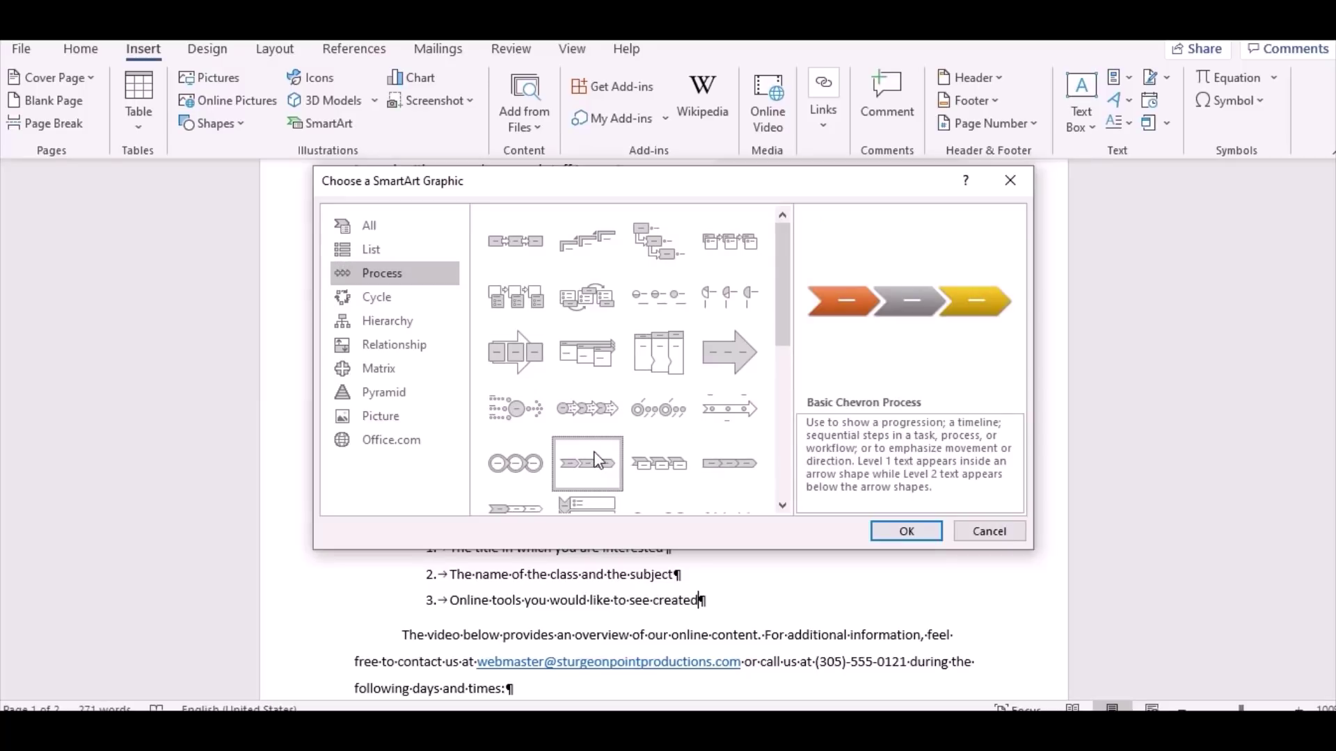
pyautogui.click(913, 533)
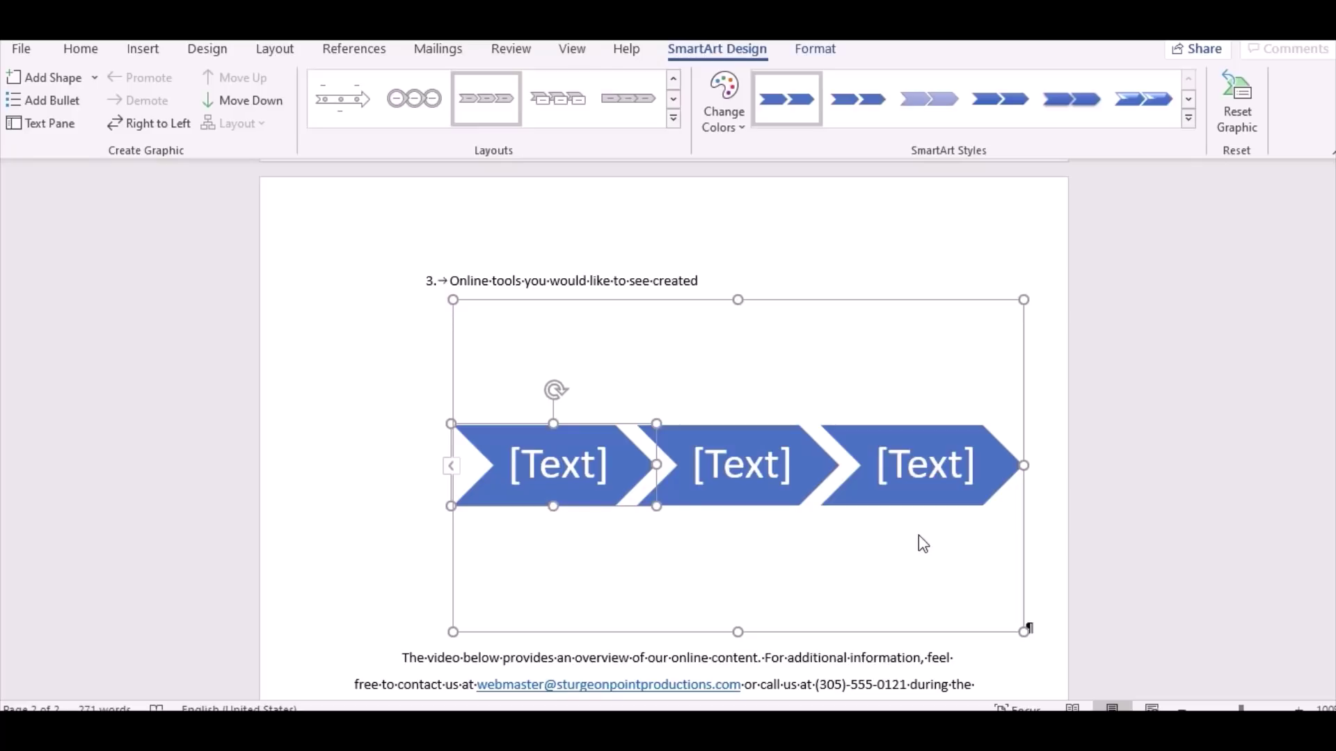
# Label the three SmartArt chevrons "View", "Interact" and "Assess" in order, and select the whole graphic.
pyautogui.click(607, 477)
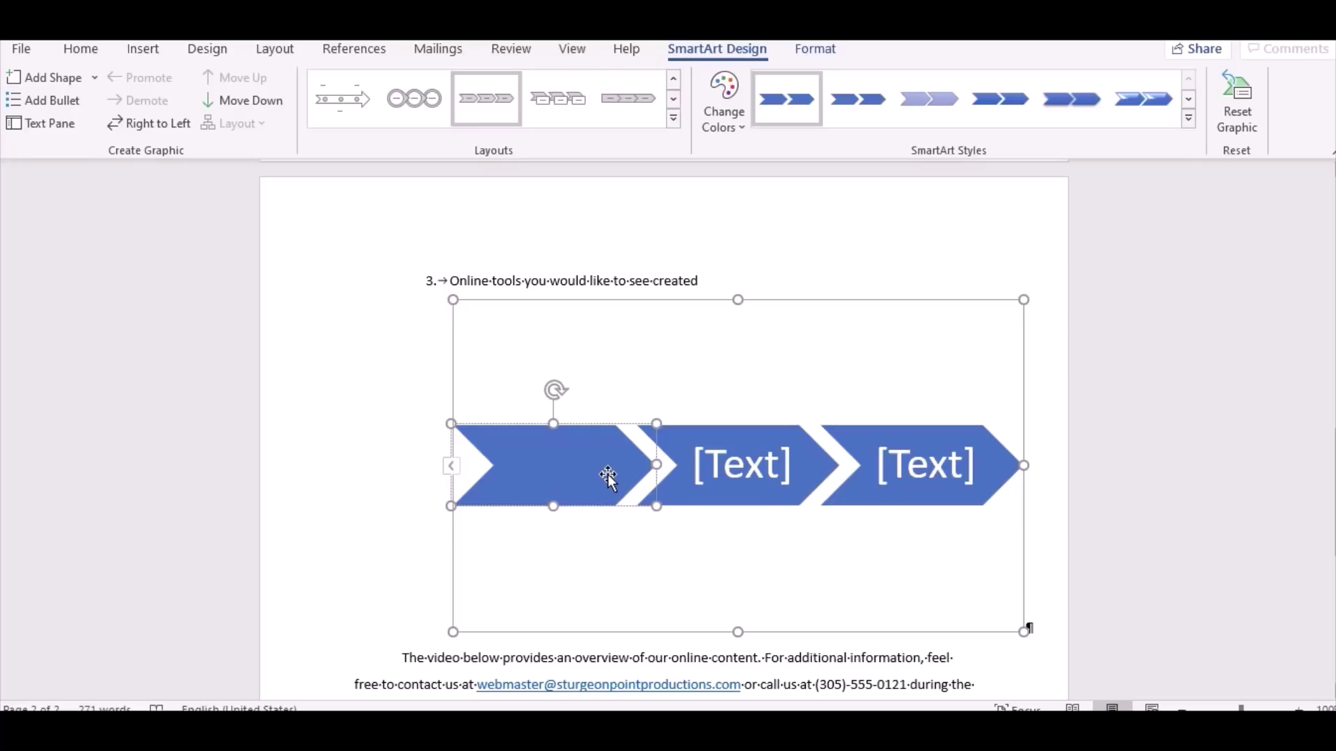
pyautogui.write('View')
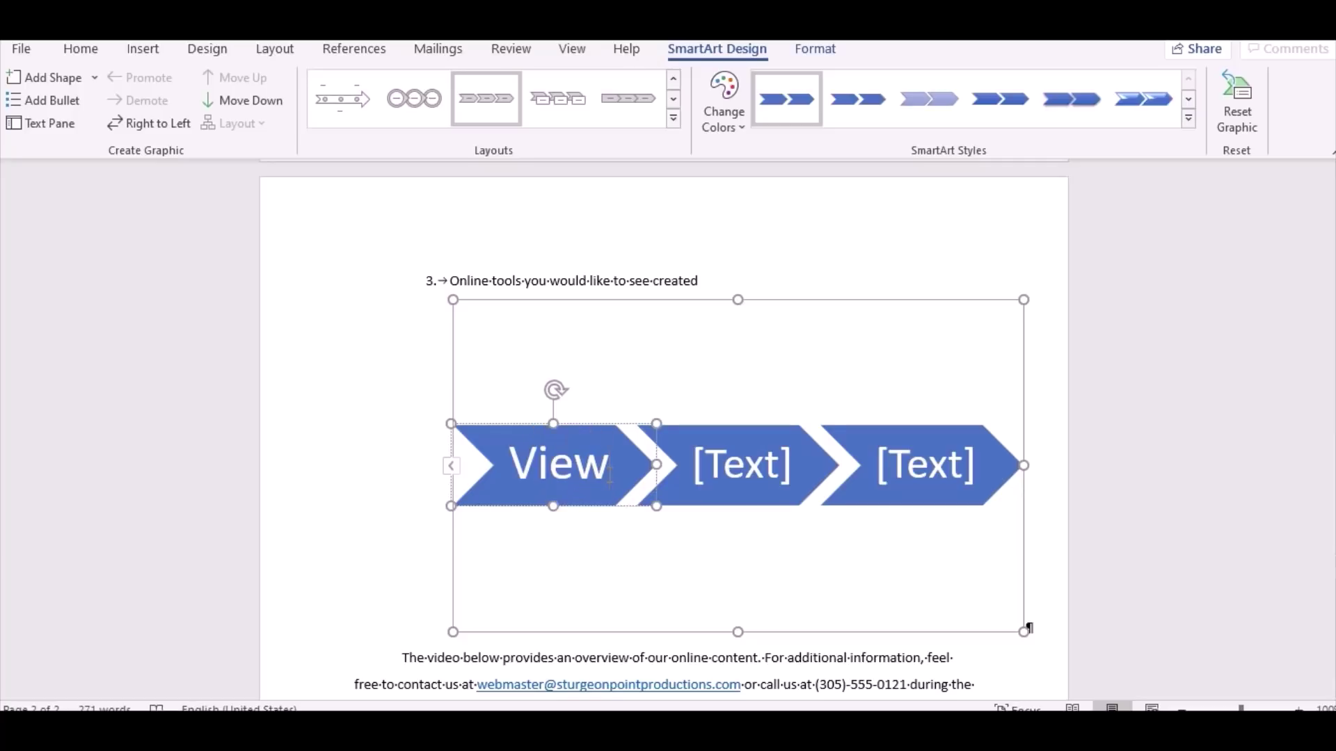
pyautogui.click(724, 464)
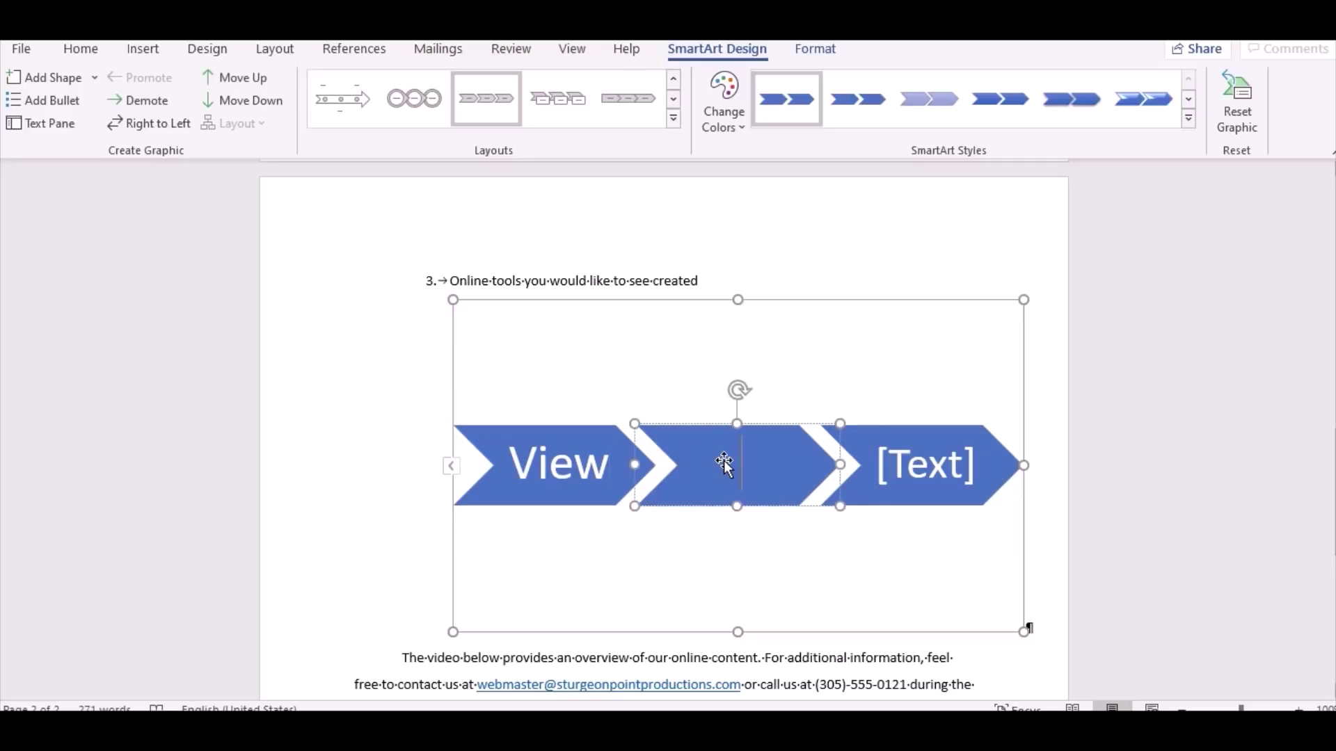
pyautogui.write('In')
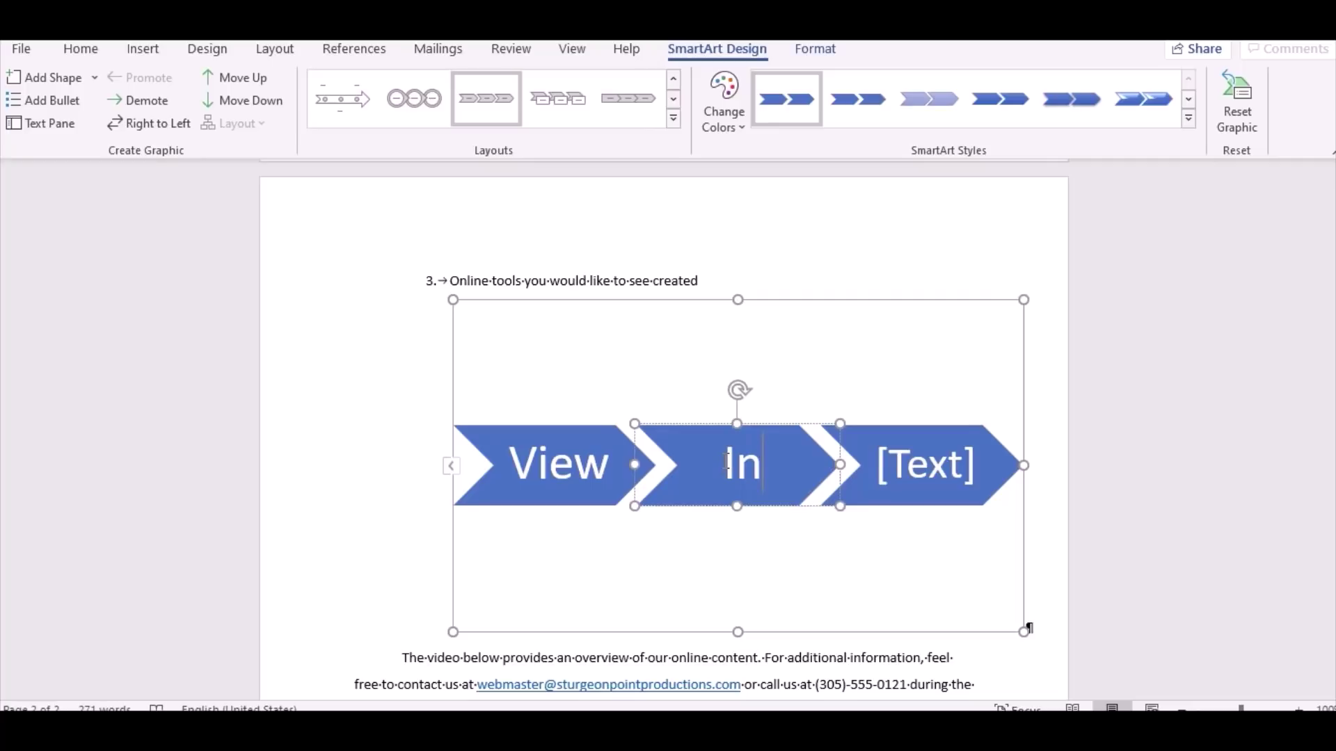
pyautogui.write('teract')
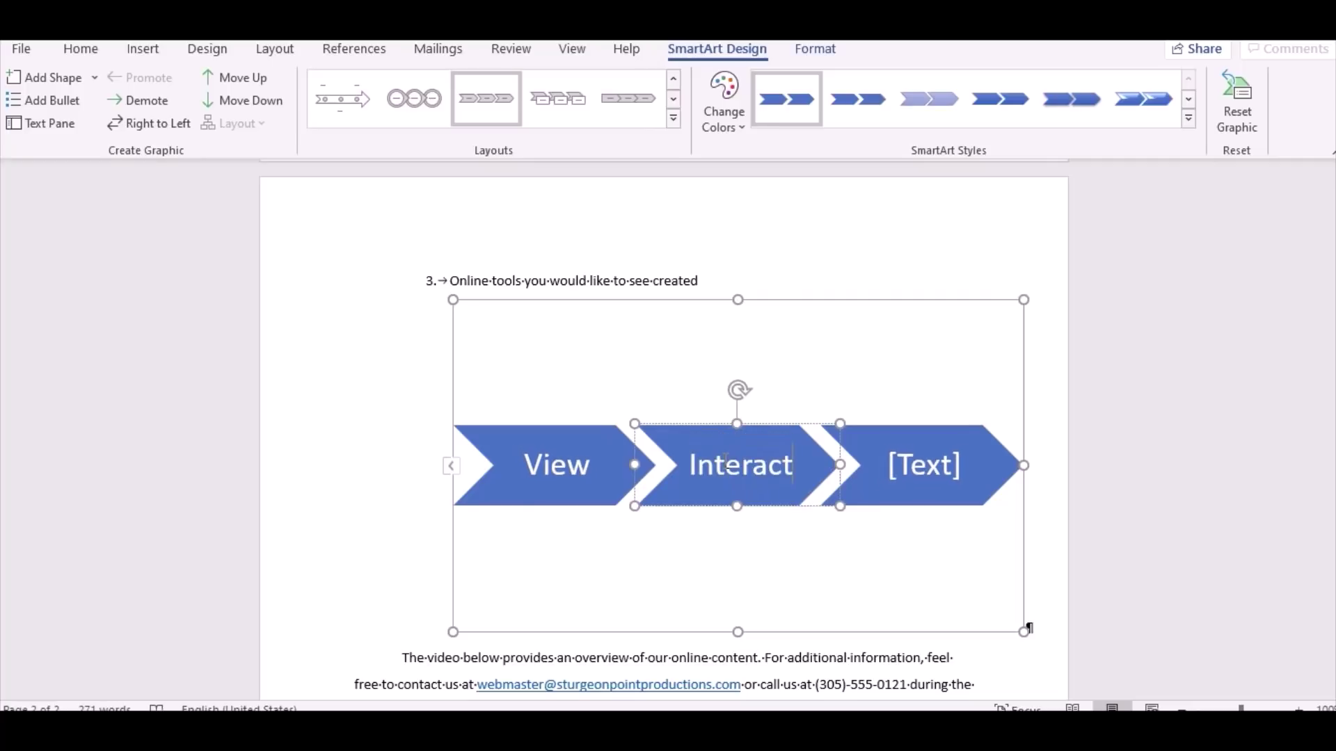
pyautogui.click(910, 461)
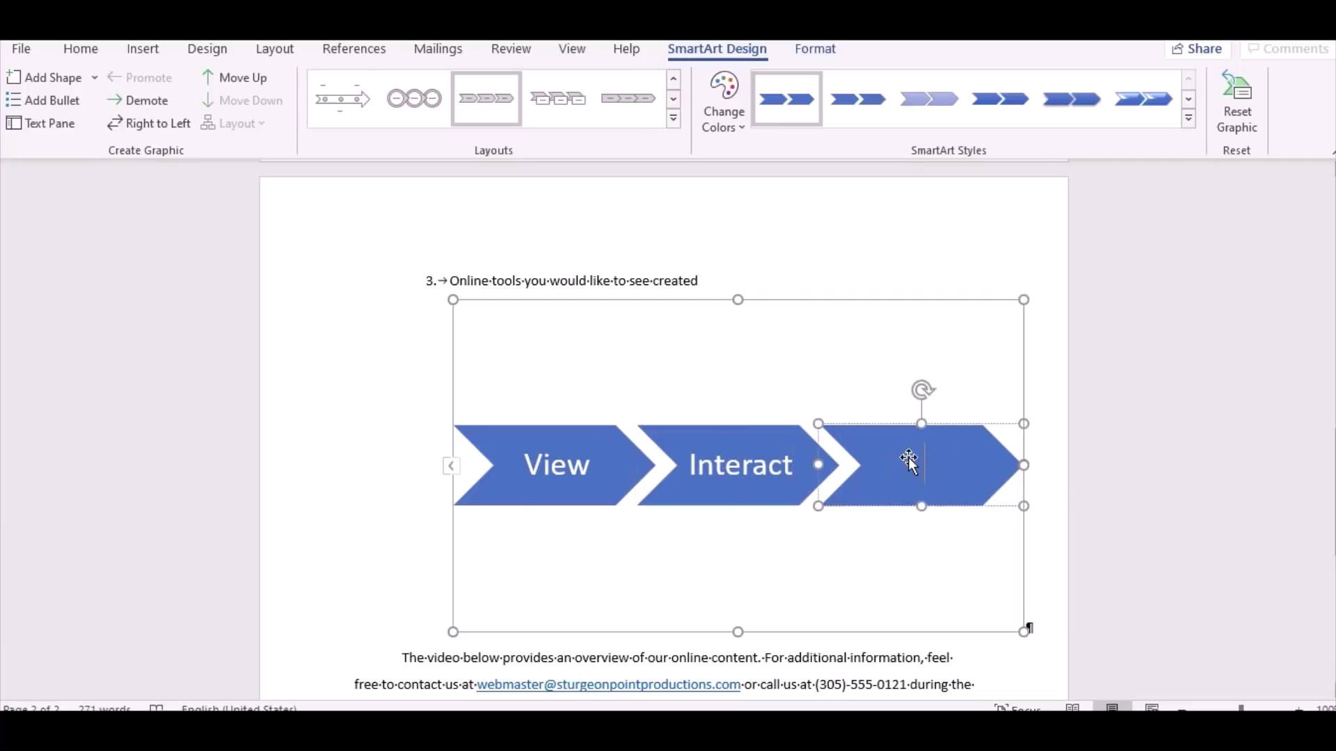
pyautogui.write('Assess')
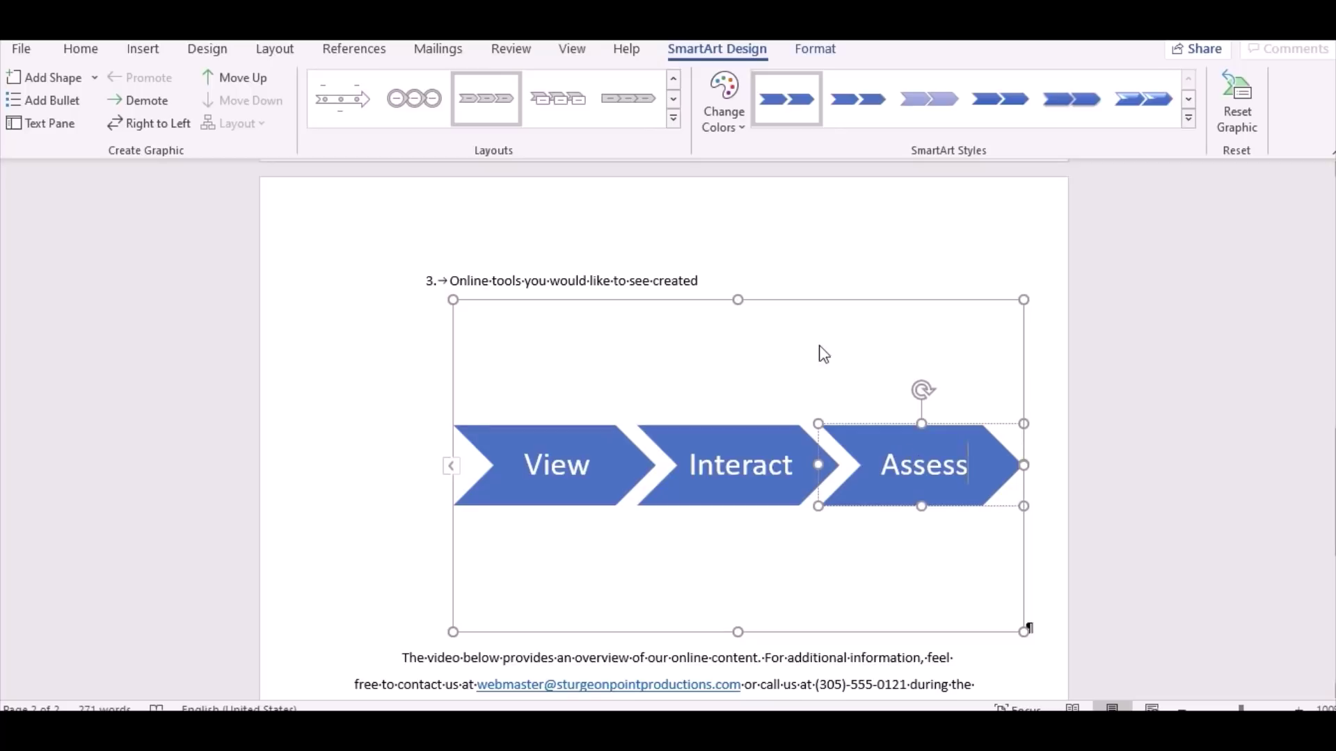
pyautogui.click(843, 298)
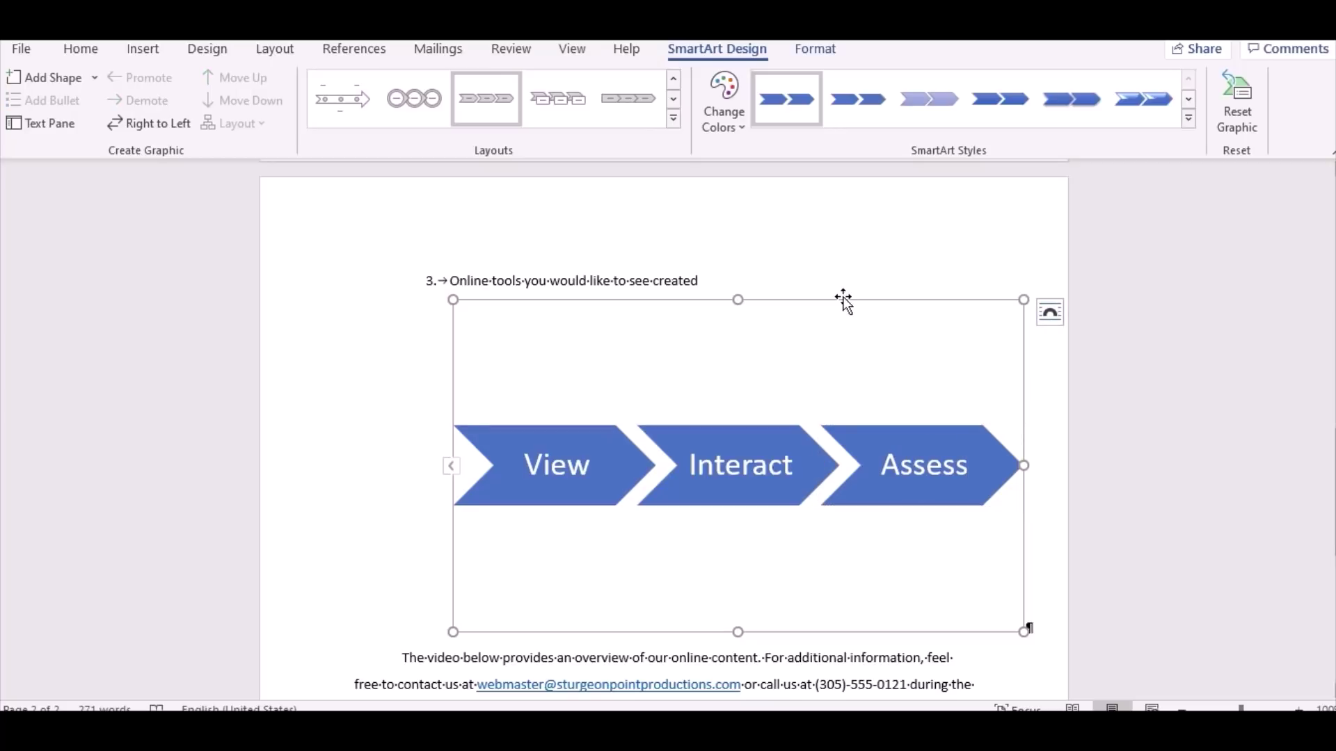
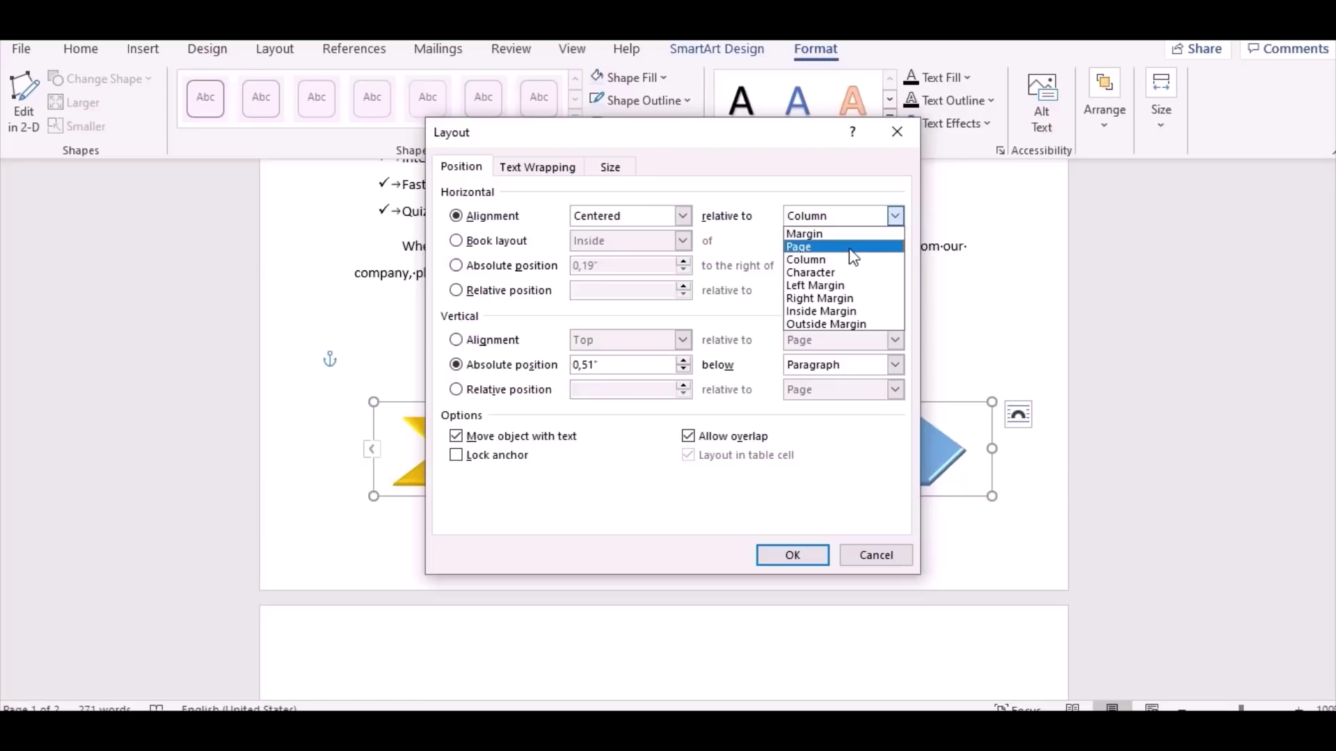
# Position the SmartArt graphic with Centered horizontal alignment relative to the Page and Bottom vertical alignment relative to the Margin.
pyautogui.click(844, 248)
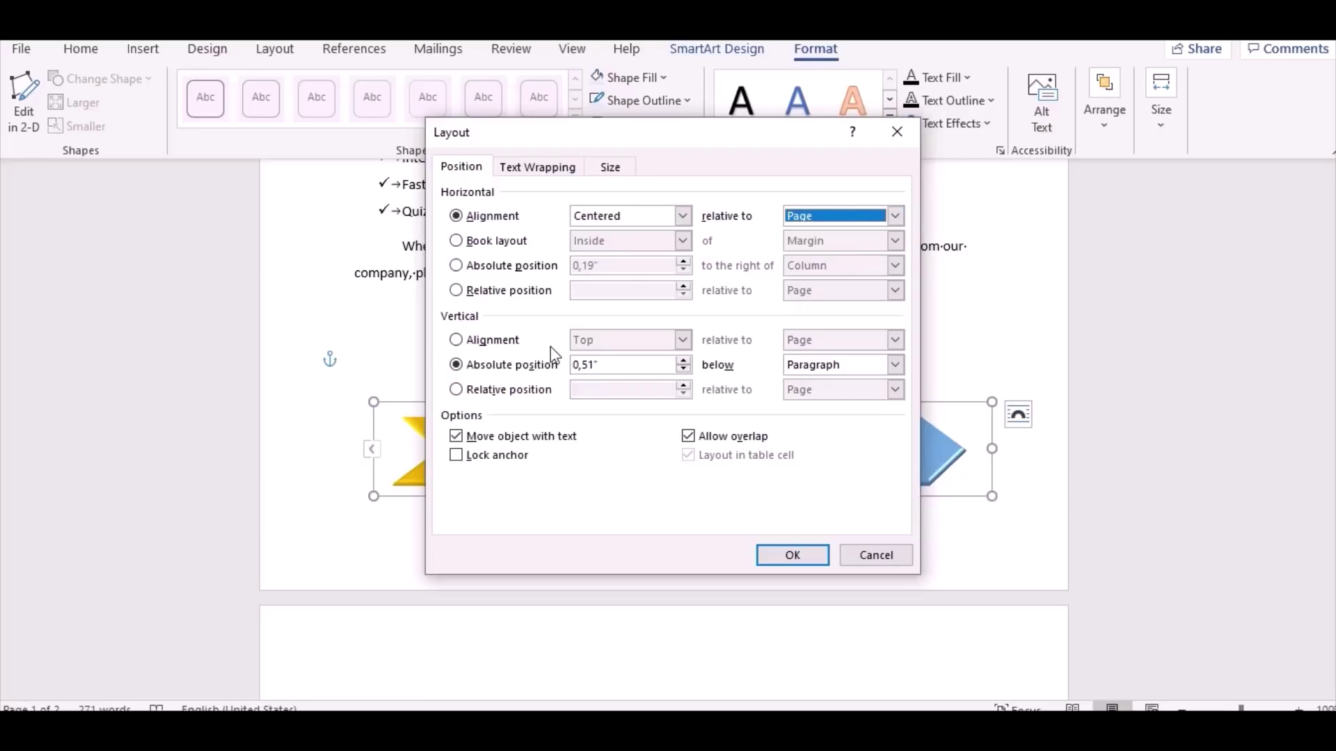
pyautogui.click(516, 341)
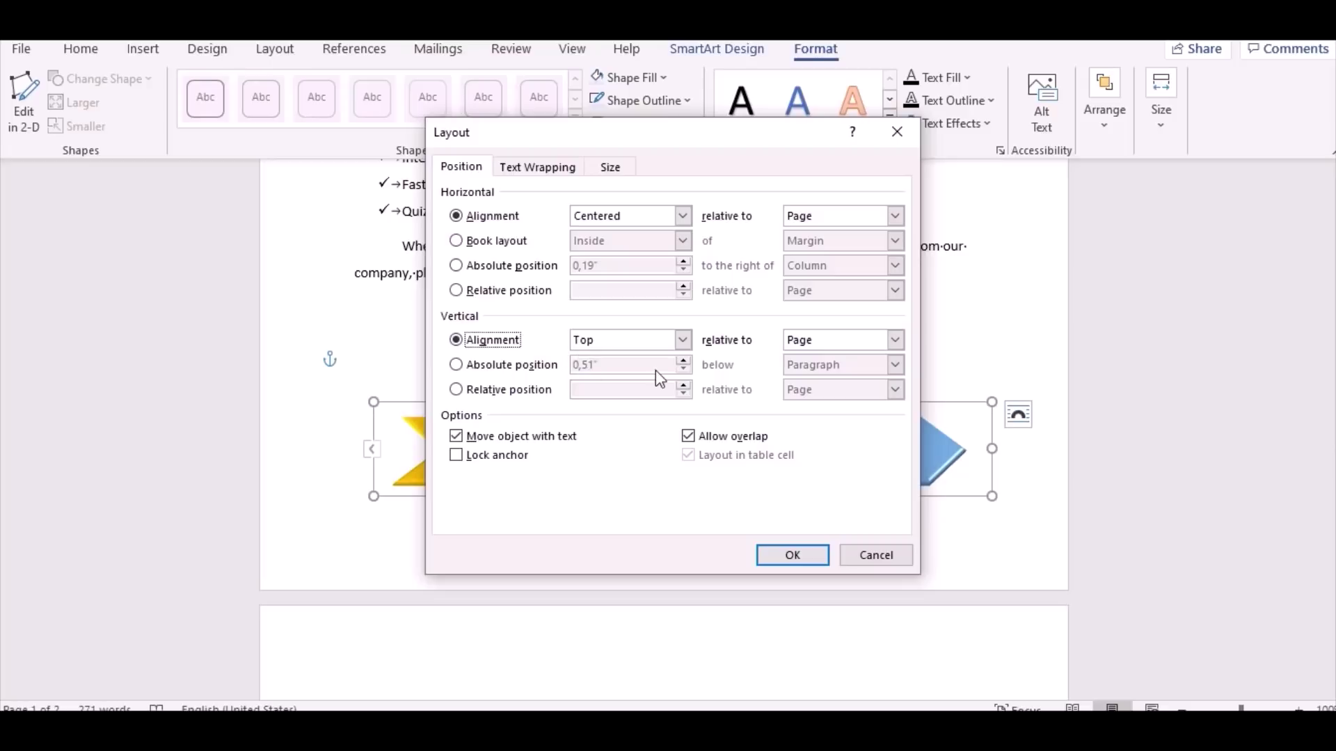
pyautogui.click(681, 341)
pyautogui.click(612, 384)
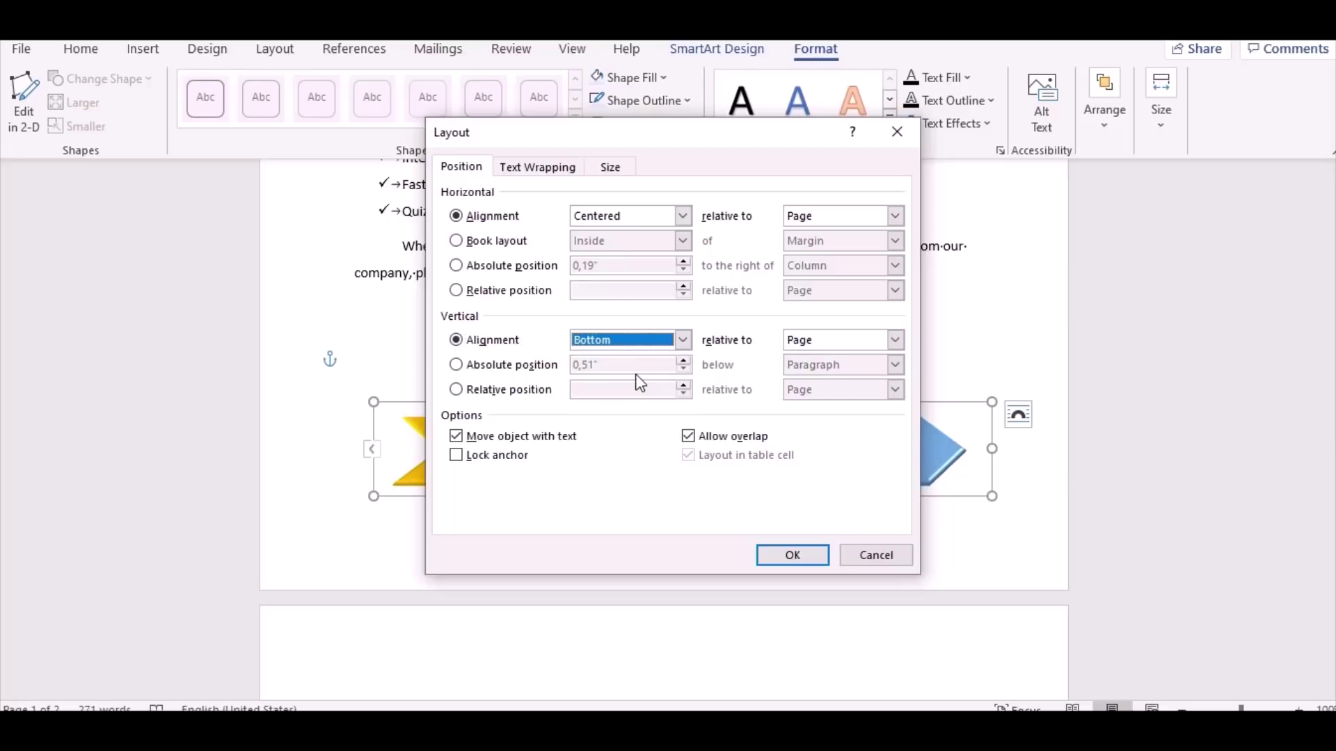
pyautogui.click(894, 340)
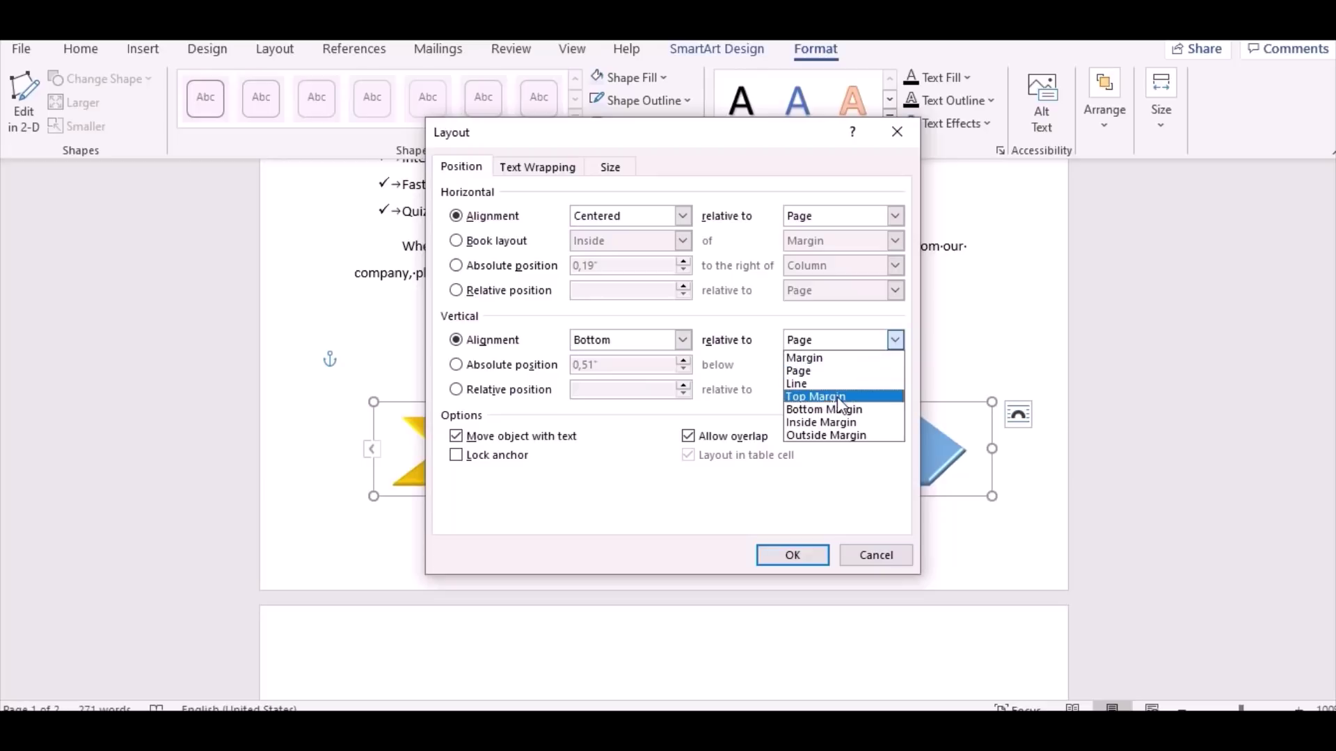
pyautogui.click(825, 358)
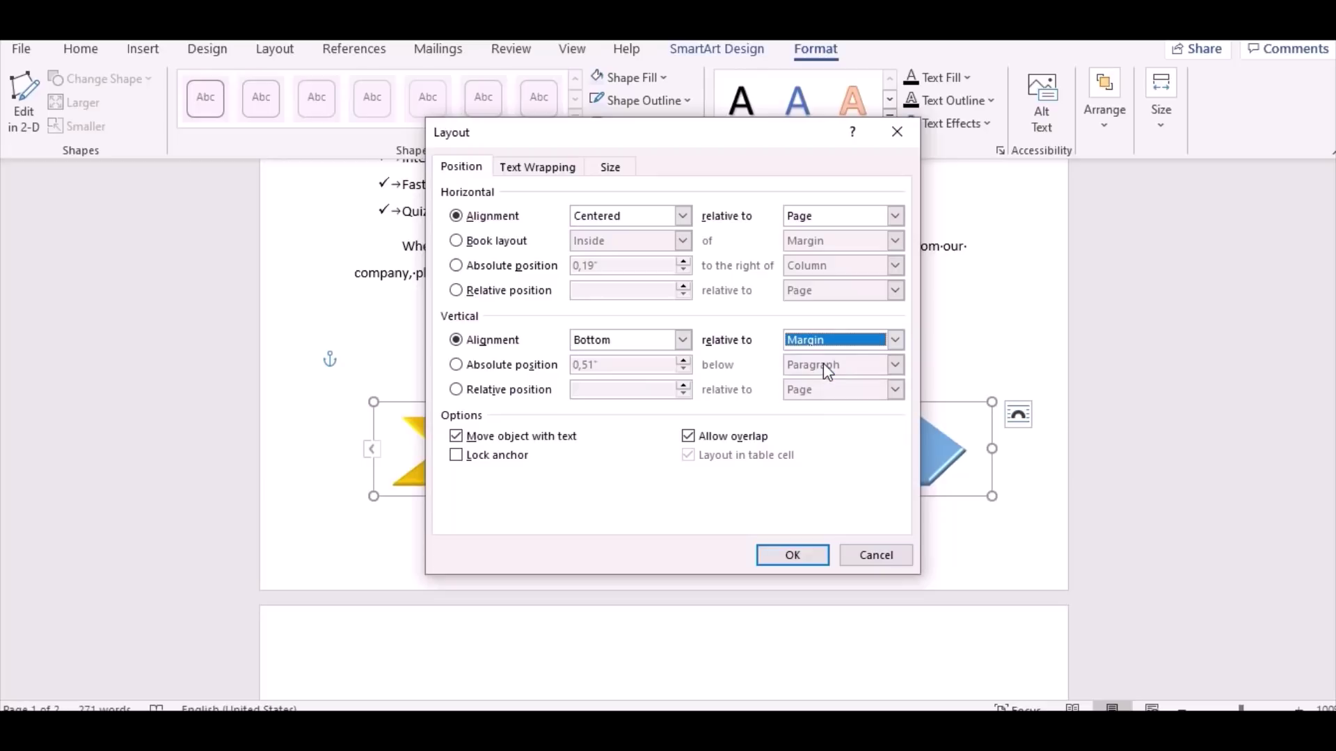
pyautogui.click(791, 554)
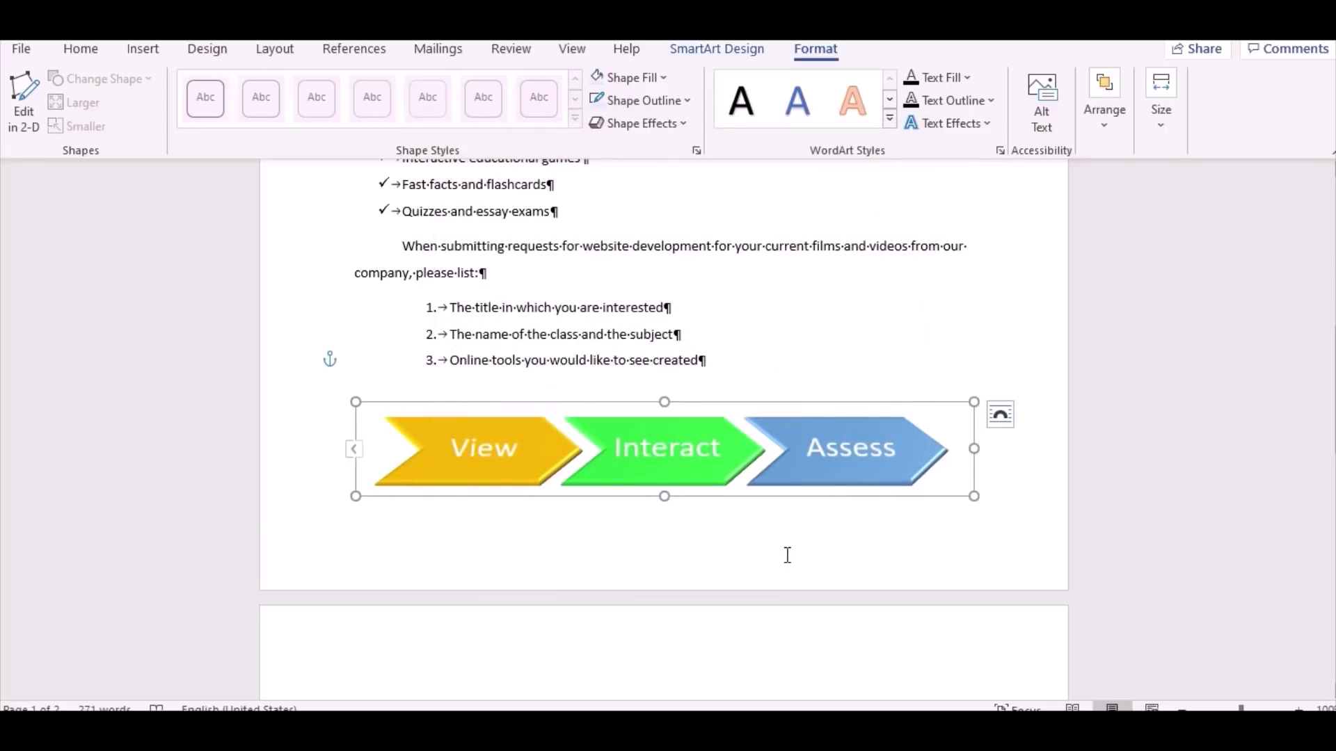
# Set a right-aligned tab stop at 6" with a dot leader for the Monday-Thursday, Friday and Saturday lines.
pyautogui.scroll(-5, 787, 555)
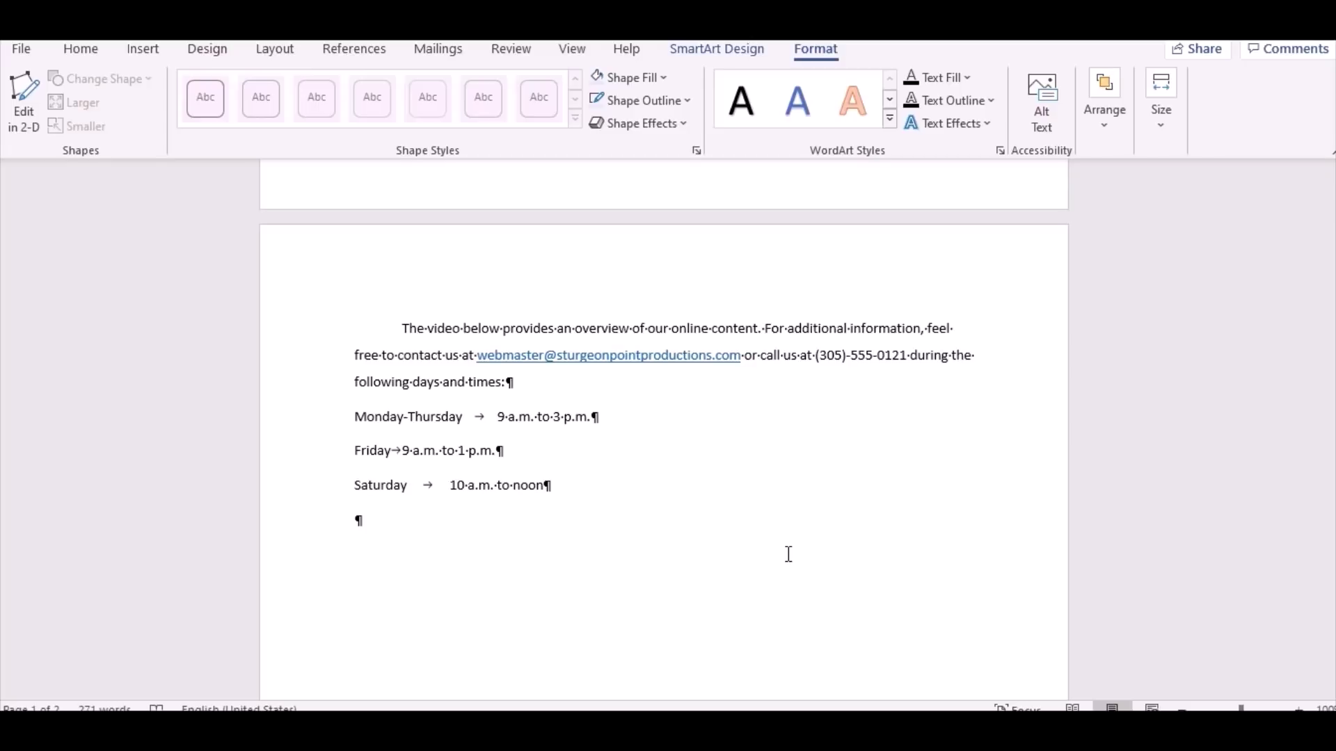
pyautogui.moveTo(571, 489); pyautogui.dragTo(382, 419)
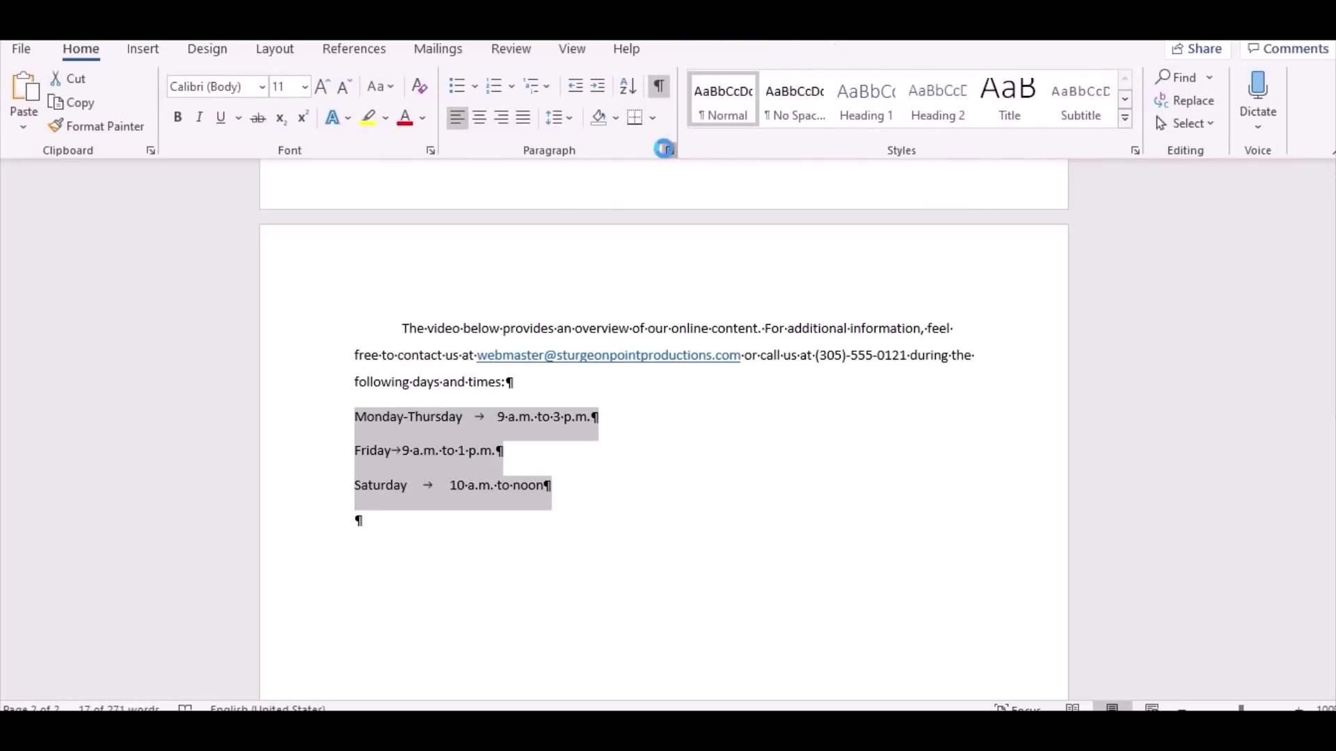
pyautogui.click(668, 151)
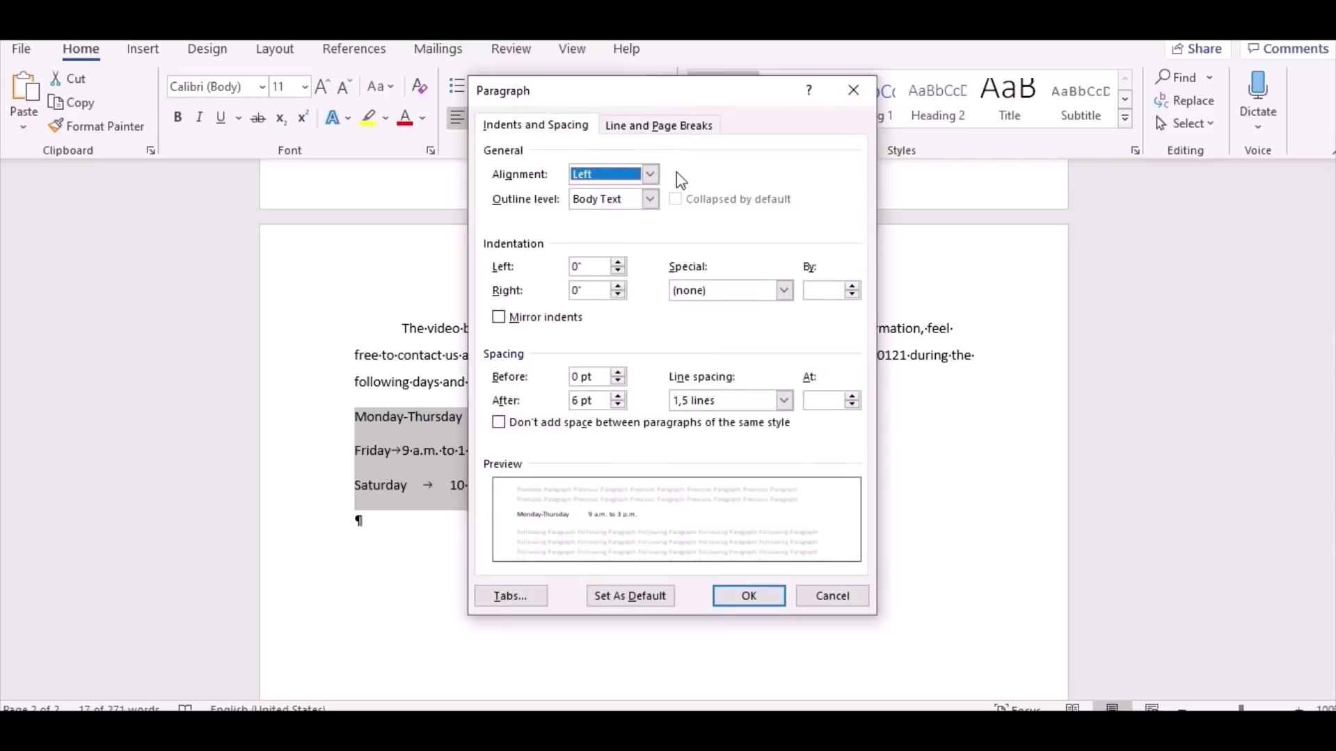
pyautogui.click(506, 596)
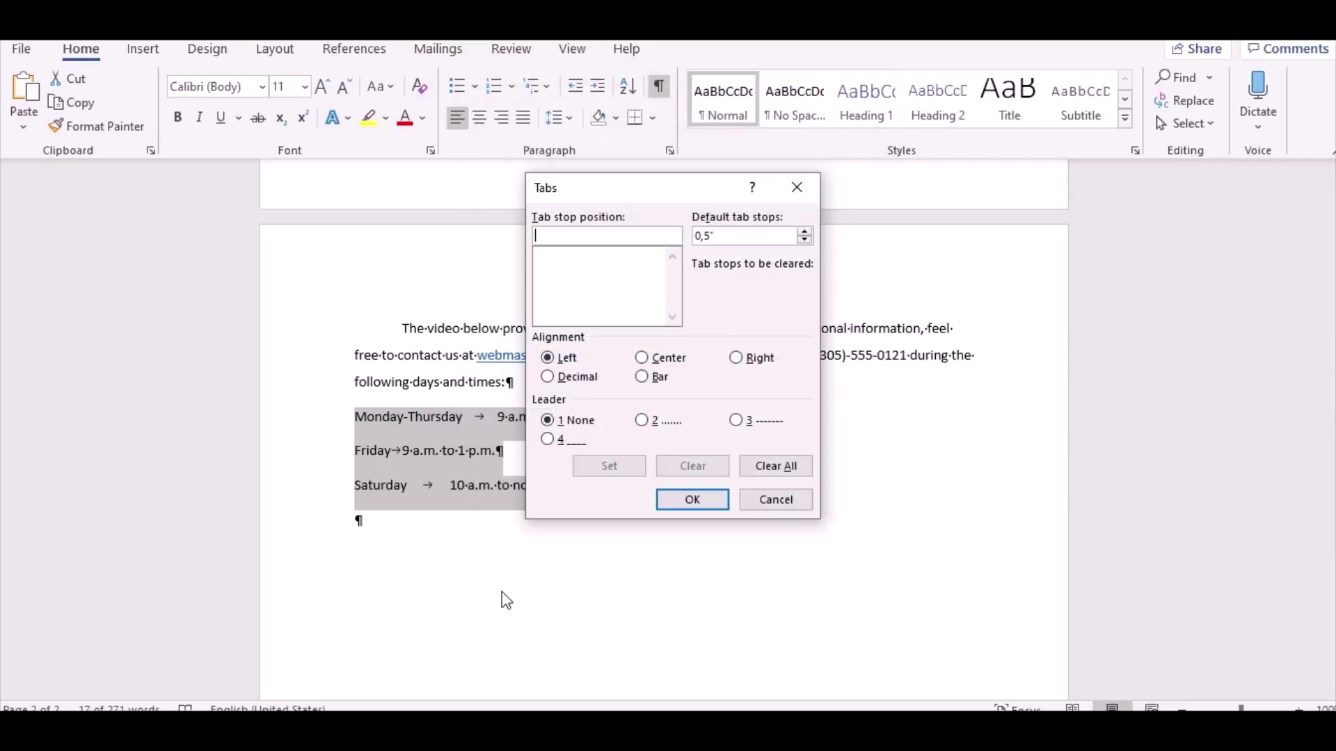
pyautogui.click(747, 362)
pyautogui.click(599, 235)
pyautogui.write('6')
pyautogui.click(640, 423)
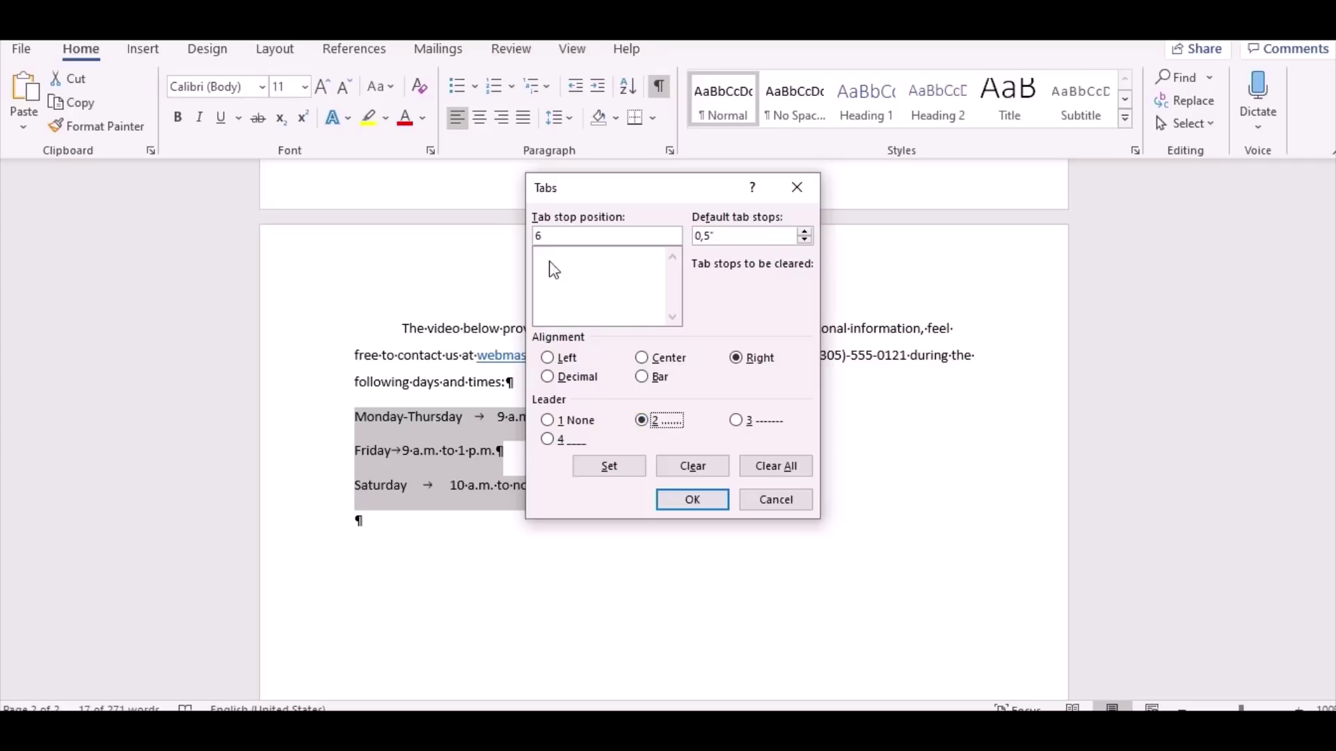
pyautogui.click(607, 470)
pyautogui.click(560, 271)
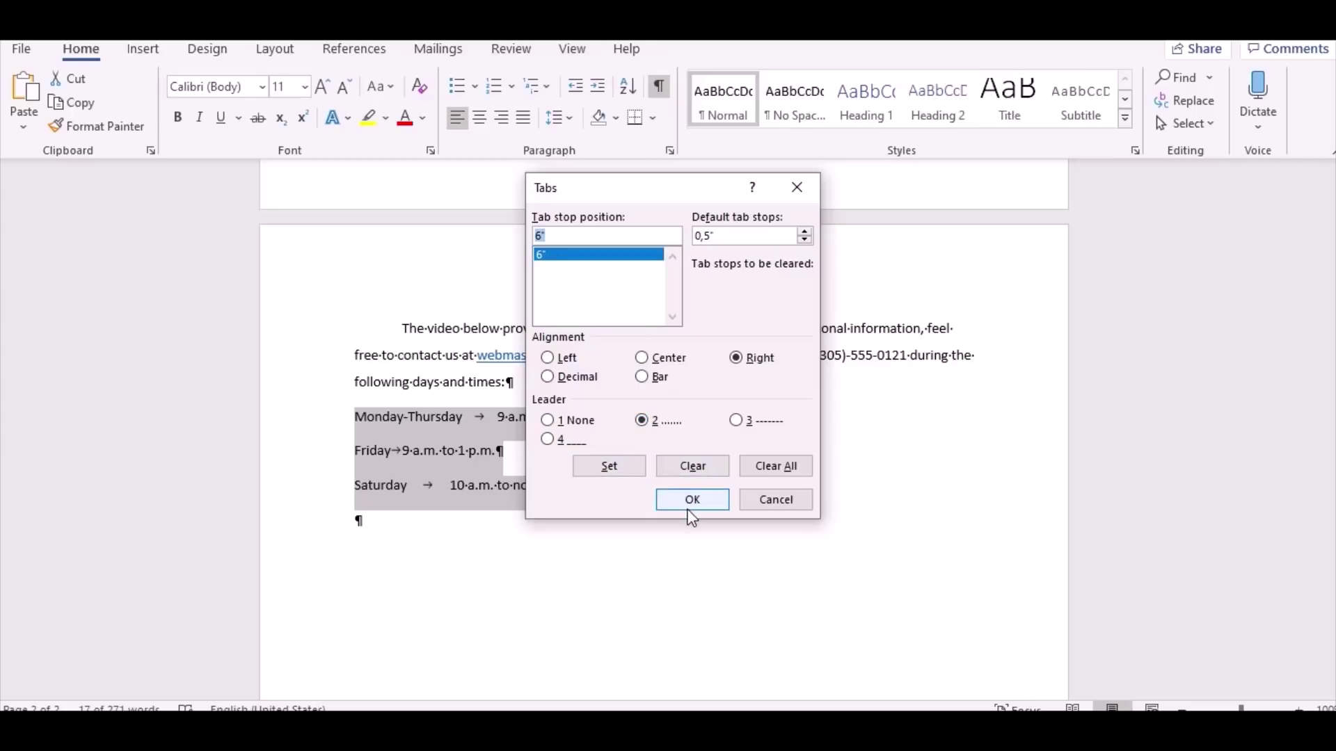
pyautogui.click(691, 501)
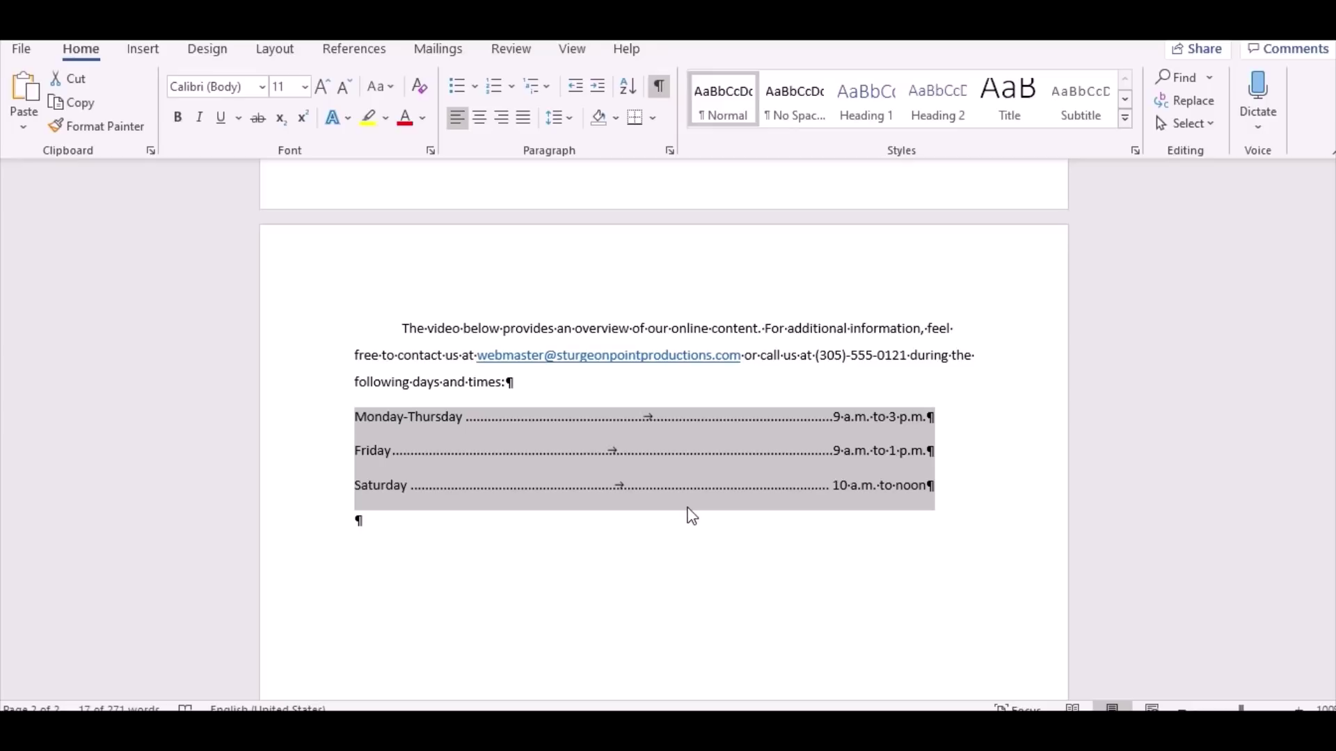
# Center the blank paragraph below the Saturday line and insert the first YouTube video found for "Pearson Higher Education Learning" there.
pyautogui.click(687, 542)
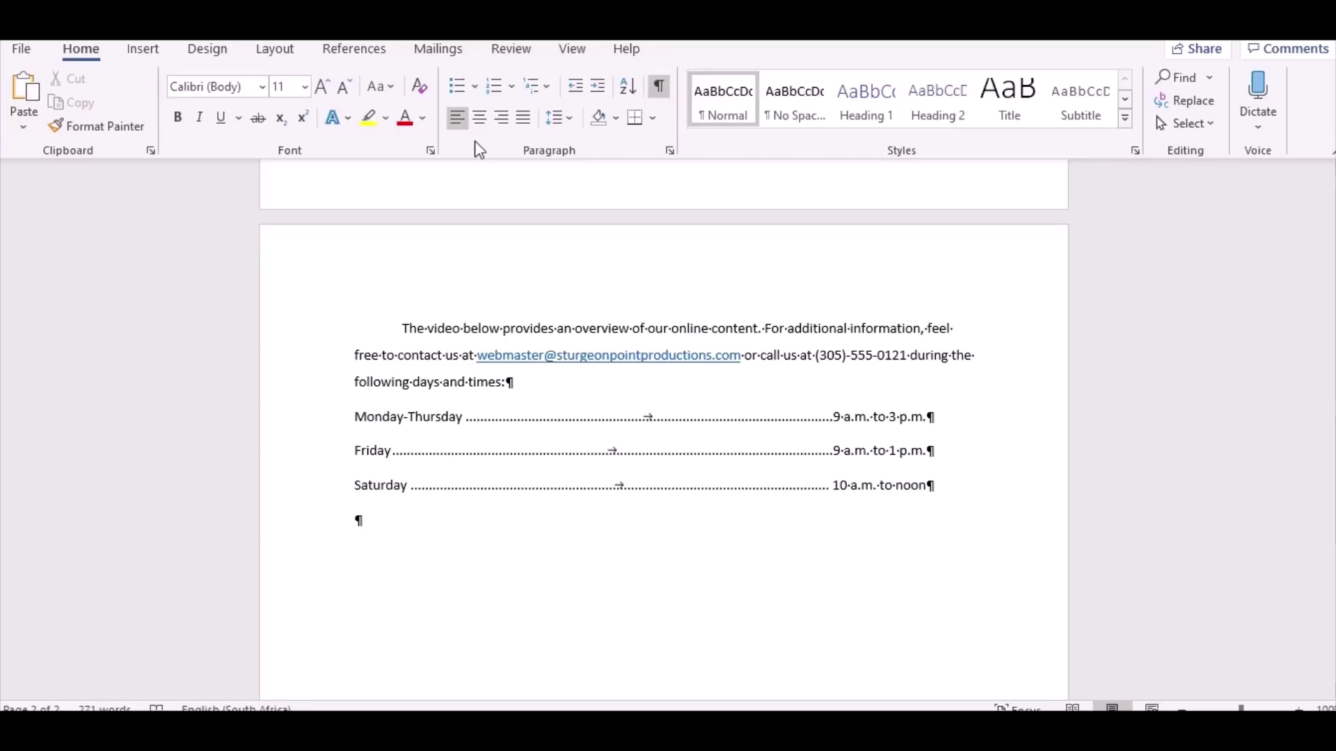
pyautogui.click(480, 118)
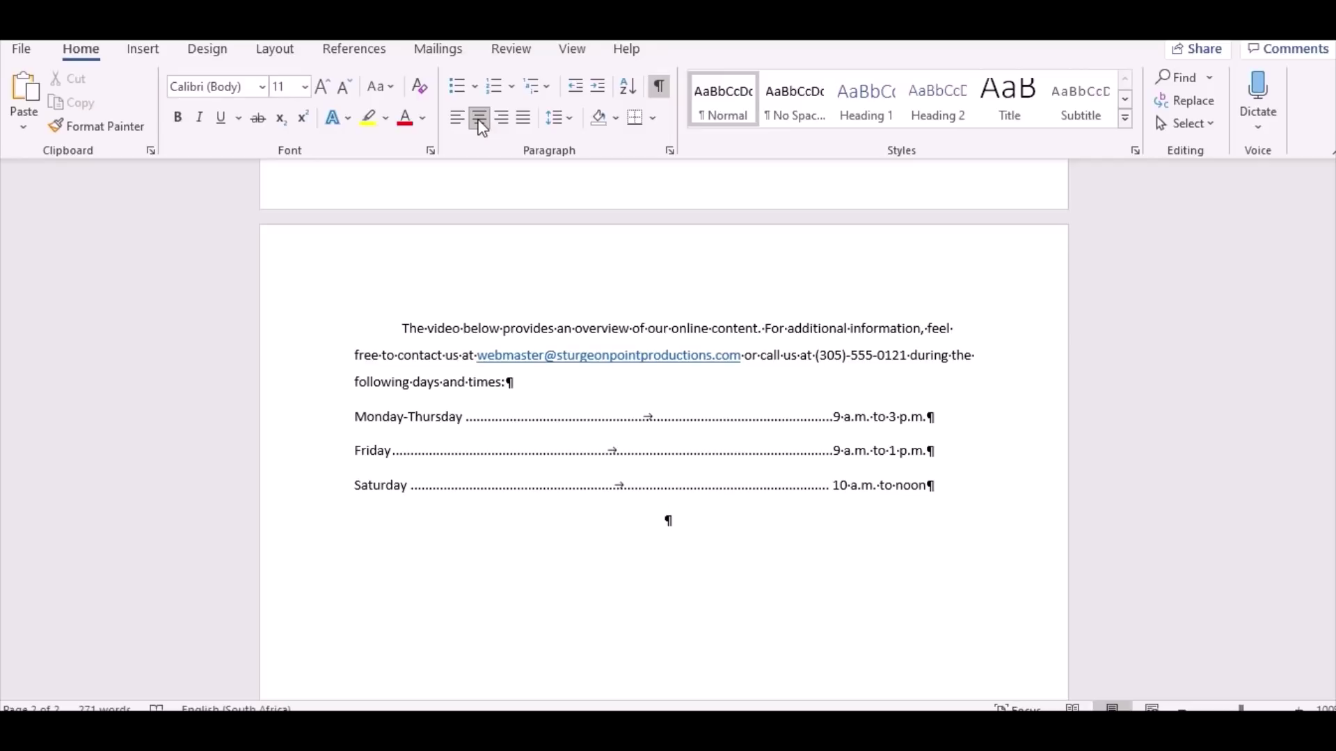
pyautogui.click(146, 54)
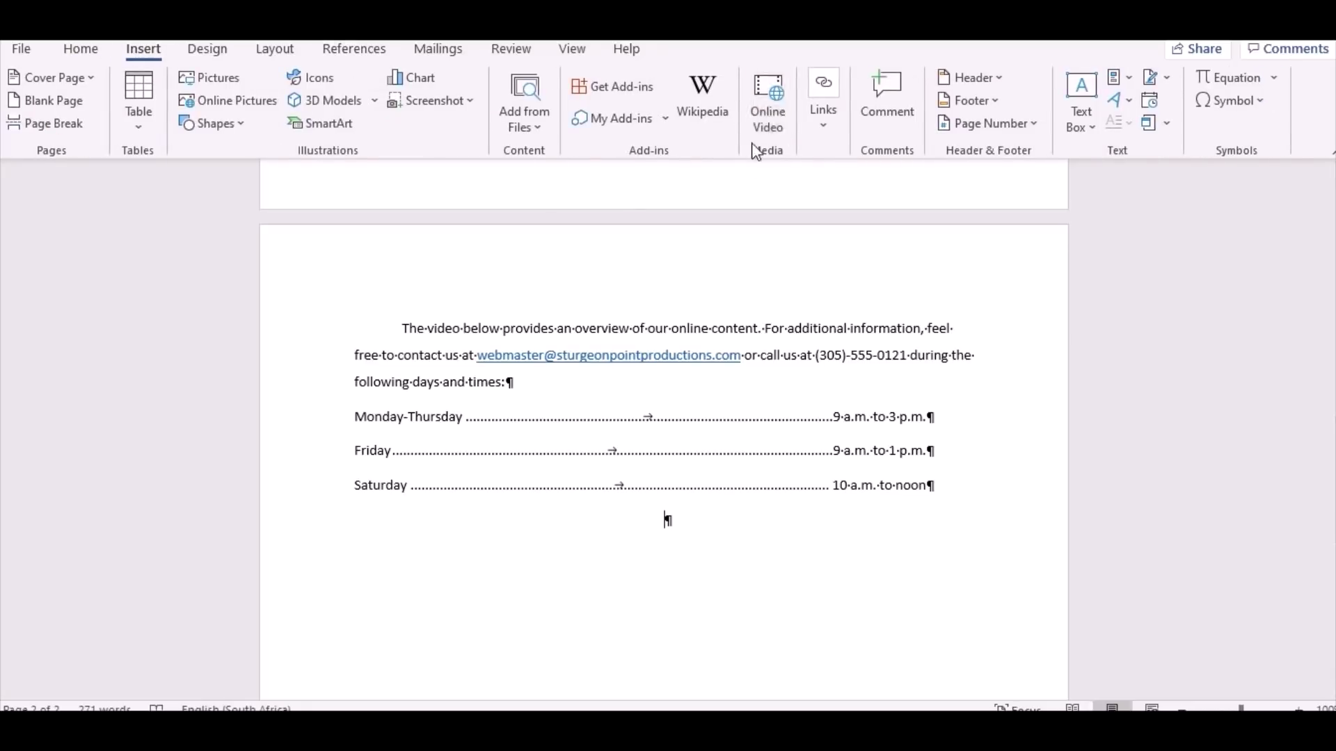
pyautogui.click(770, 128)
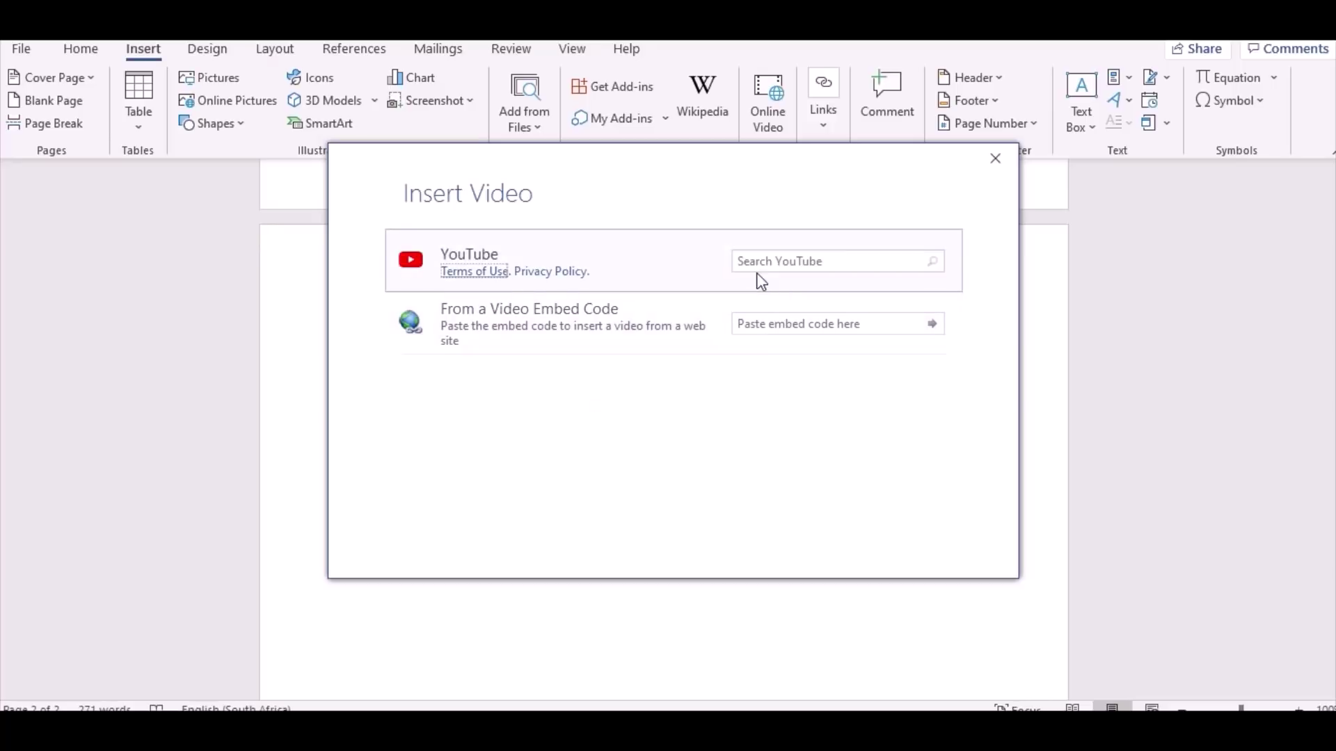
pyautogui.click(758, 263)
pyautogui.write('P')
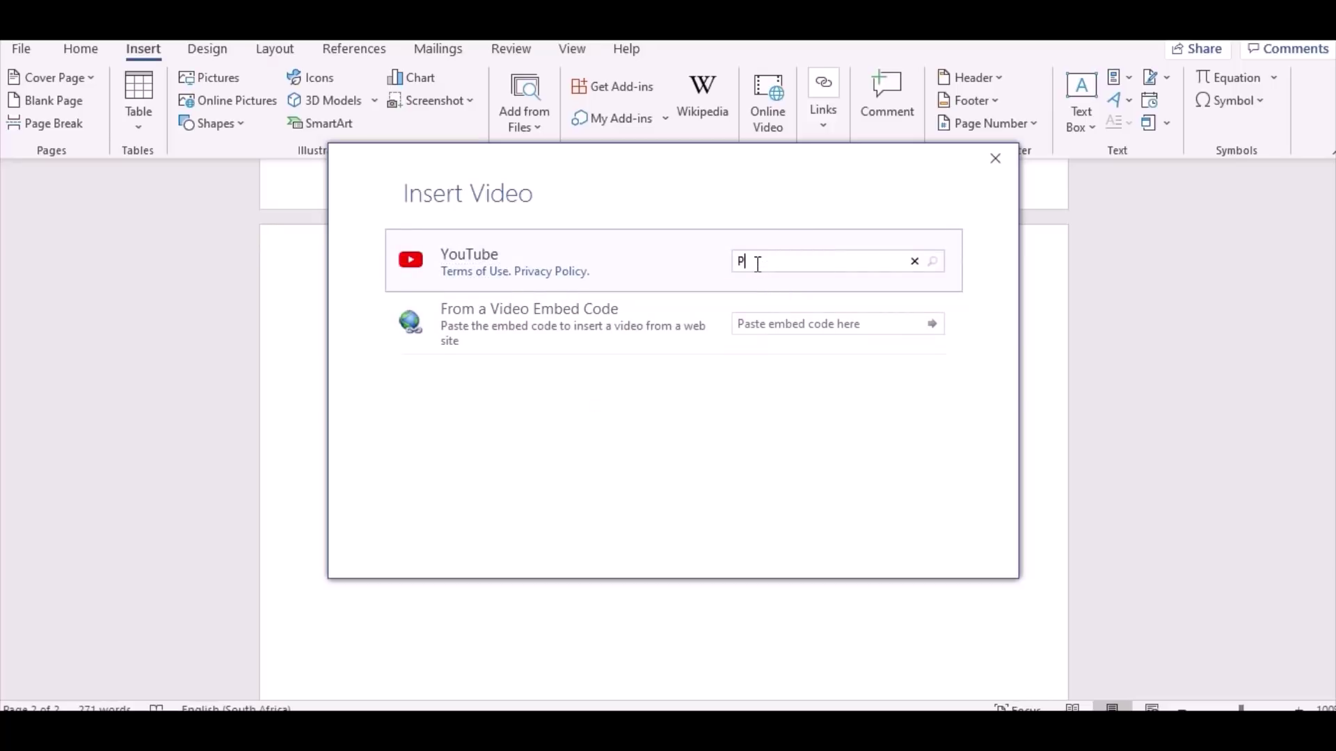
pyautogui.write('earson Higher Education')
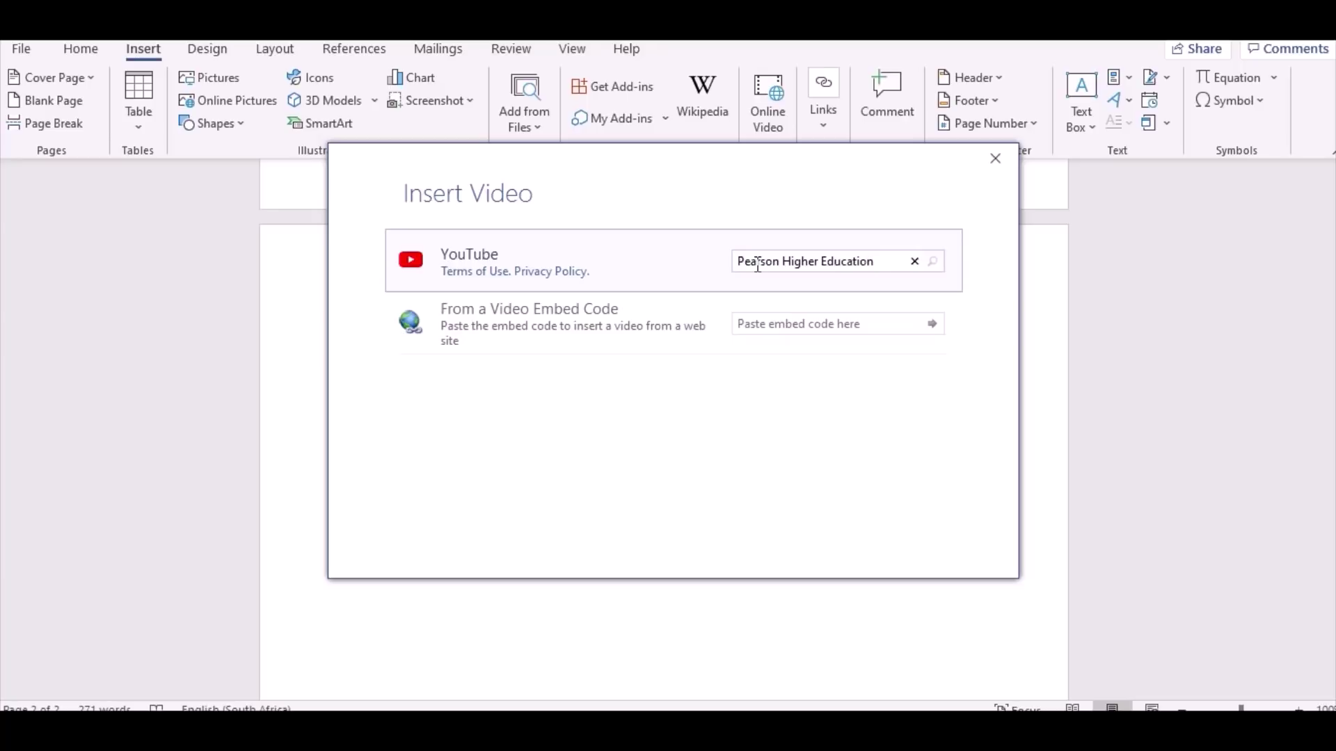
pyautogui.write(' Learning')
pyautogui.click(931, 263)
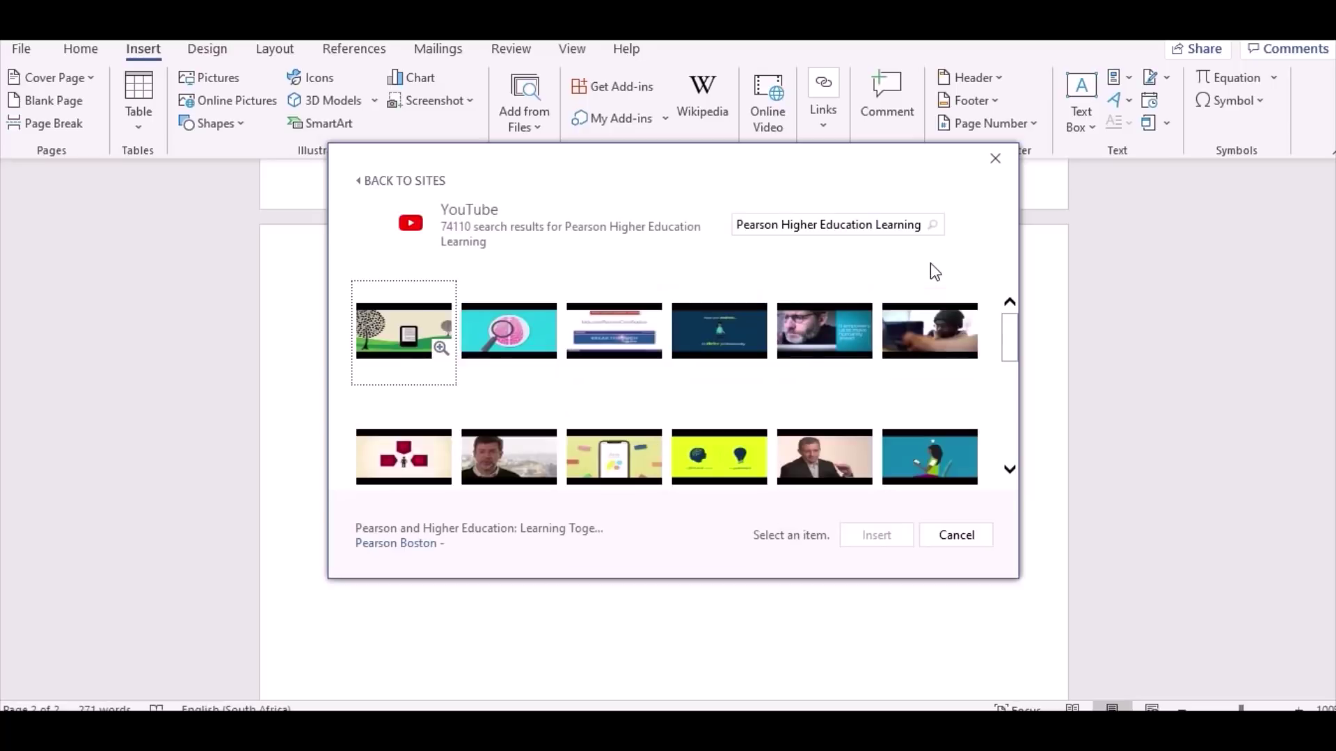
pyautogui.click(409, 336)
pyautogui.click(878, 541)
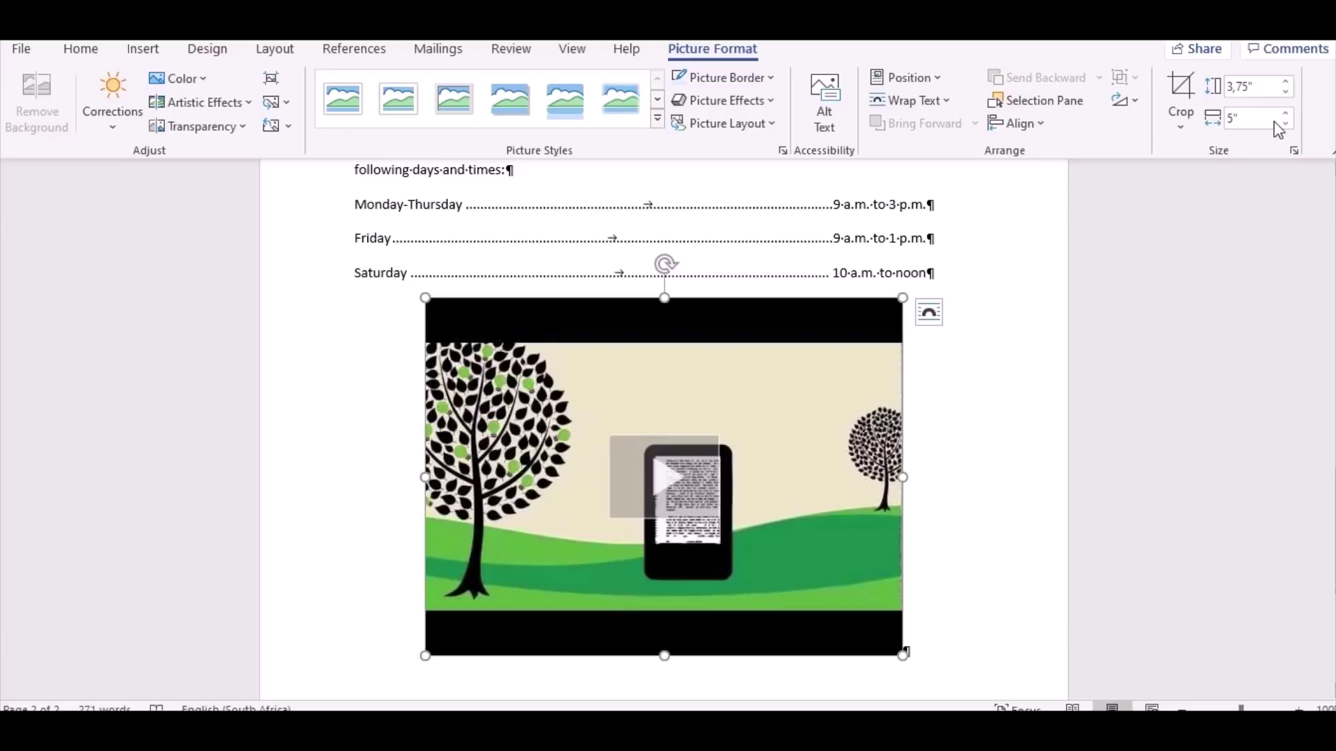
# Set the inserted video's height to 1,5" and place the insertion point on a new centered line below it.
pyautogui.click(1283, 92)
pyautogui.click(1284, 93)
pyautogui.click(1284, 93)
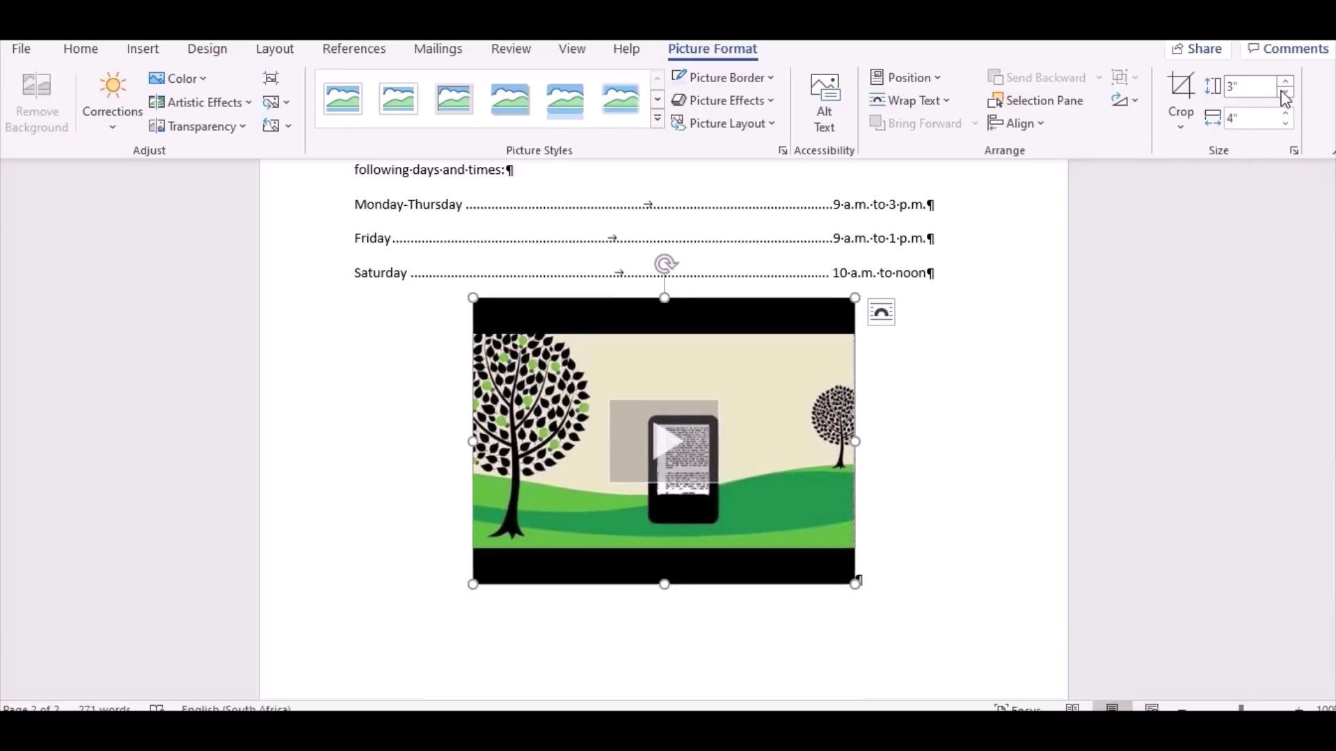
pyautogui.click(1284, 93)
pyautogui.click(1284, 93)
pyautogui.click(1284, 93)
pyautogui.click(1285, 92)
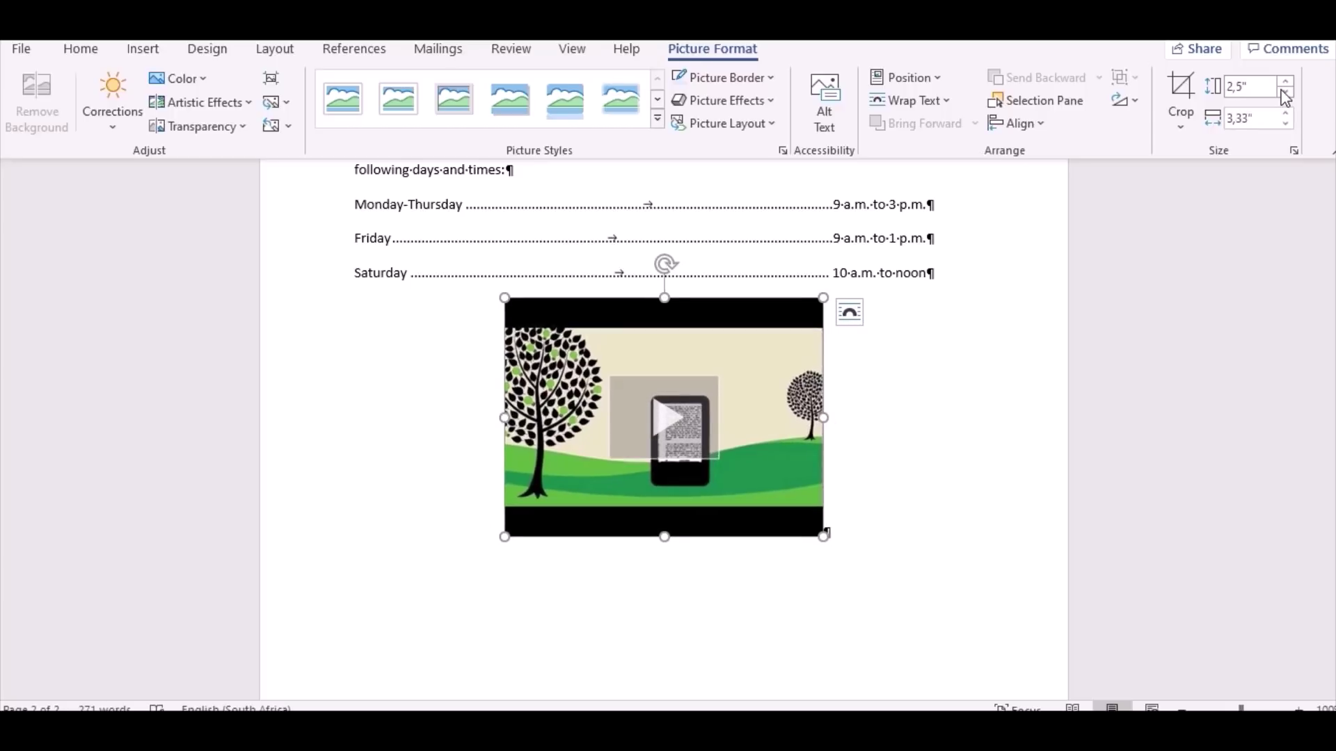
pyautogui.click(1284, 93)
pyautogui.click(1285, 93)
pyautogui.click(1285, 92)
pyautogui.click(1284, 92)
pyautogui.click(1285, 92)
pyautogui.click(1284, 93)
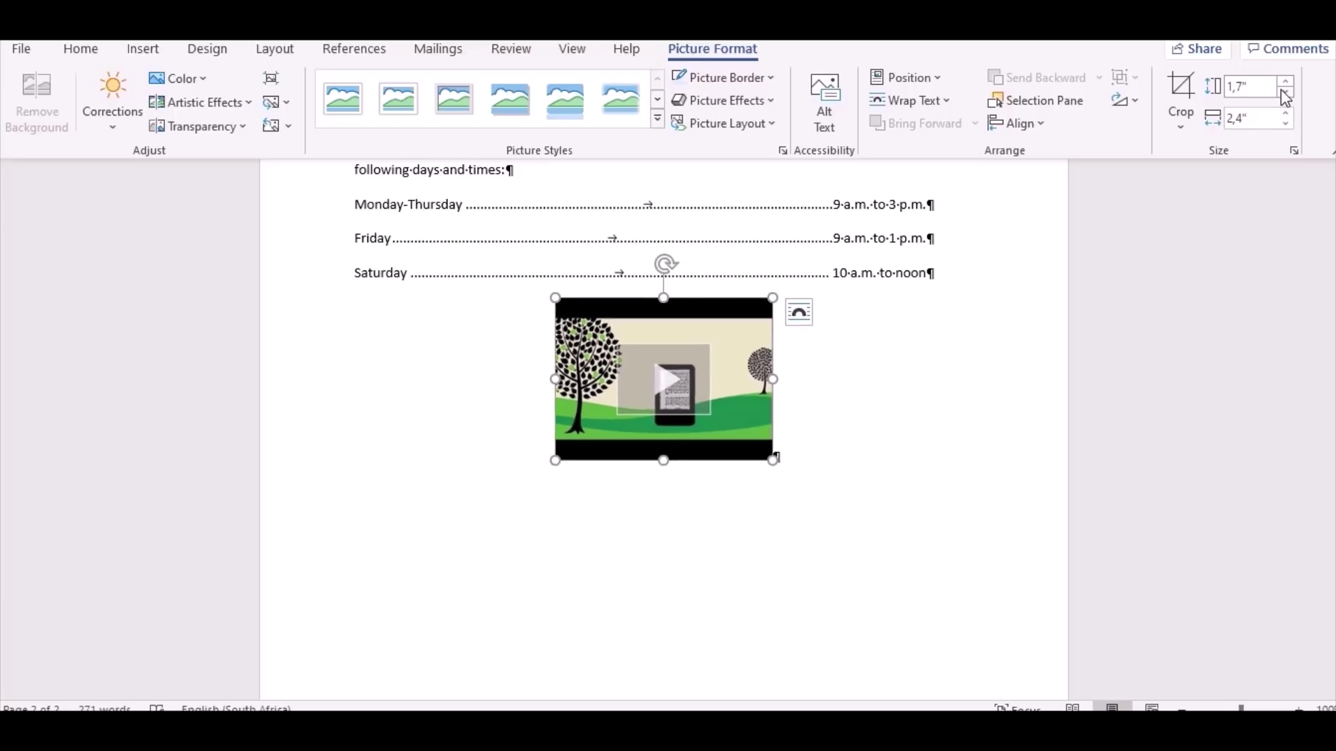
pyautogui.click(1284, 93)
pyautogui.click(1284, 93)
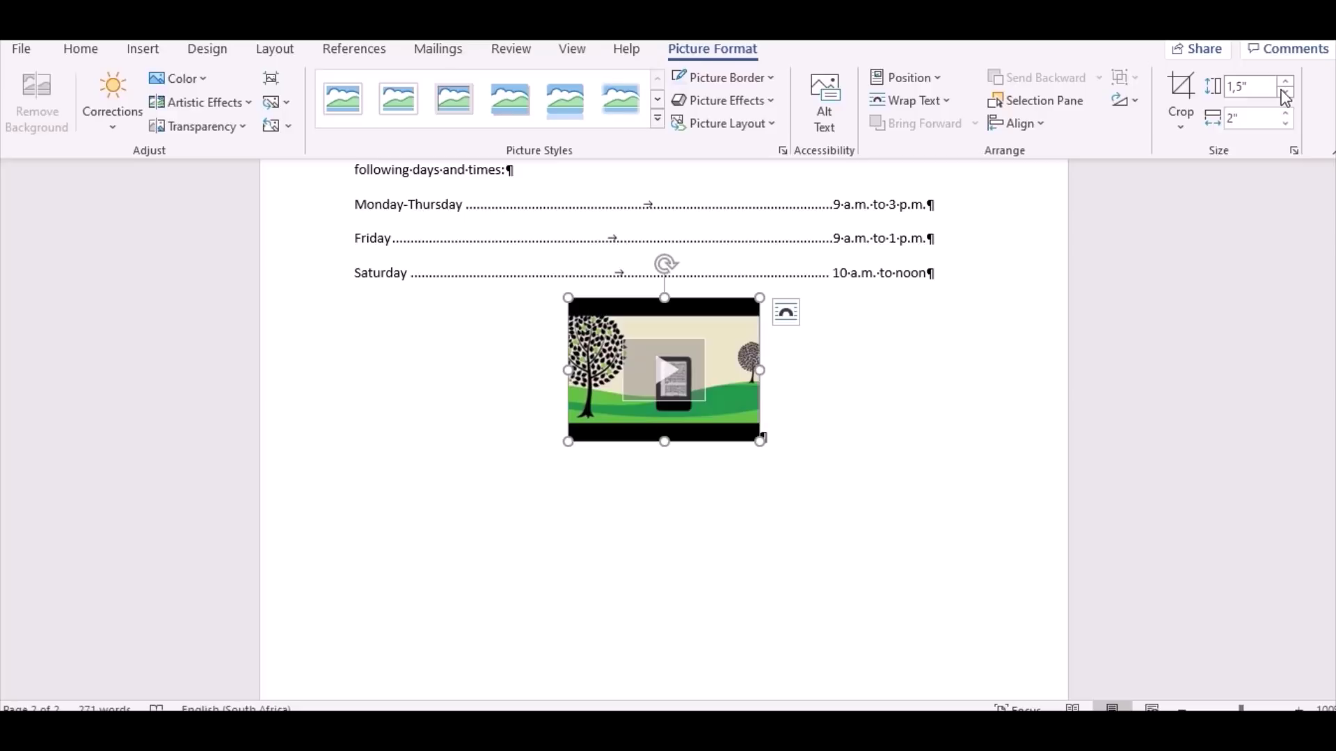
pyautogui.doubleClick(668, 492)
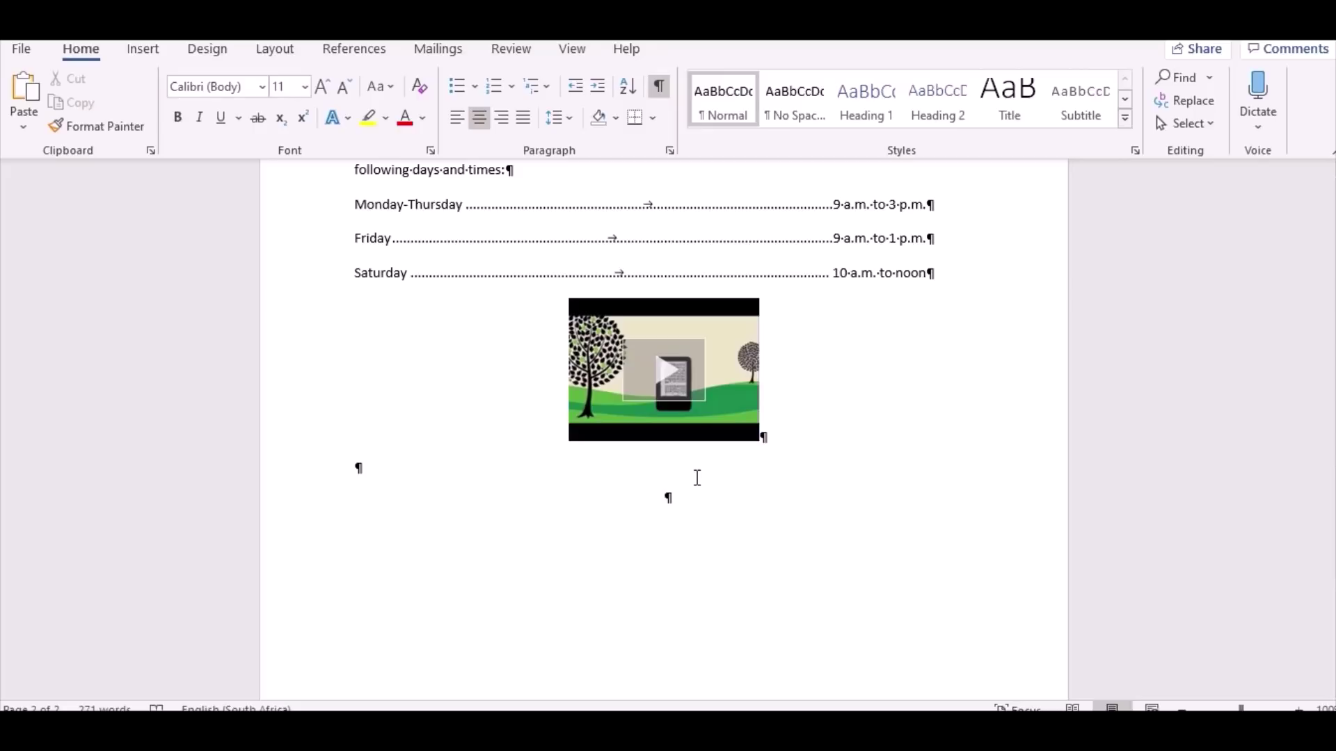
# Insert a rounded rectangle about 5,05" wide and 1,32" high directly below the video.
pyautogui.click(146, 50)
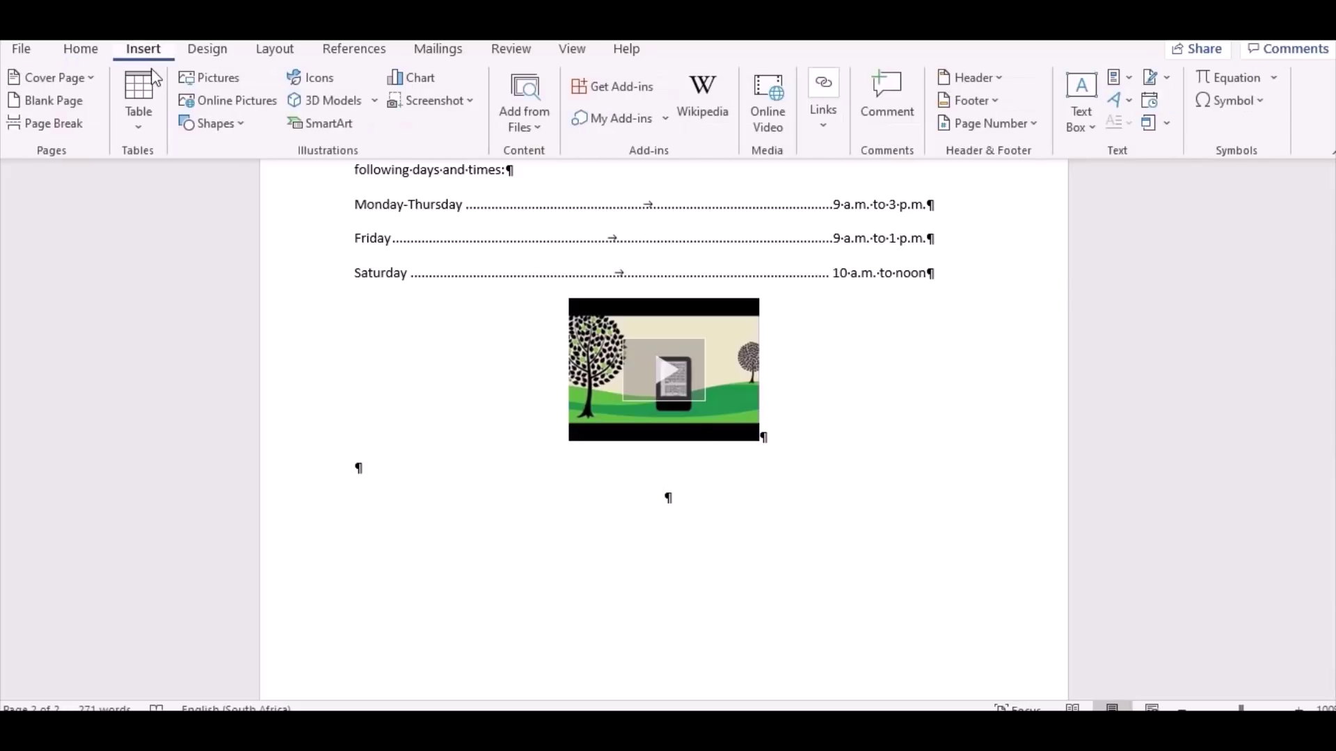
pyautogui.click(218, 126)
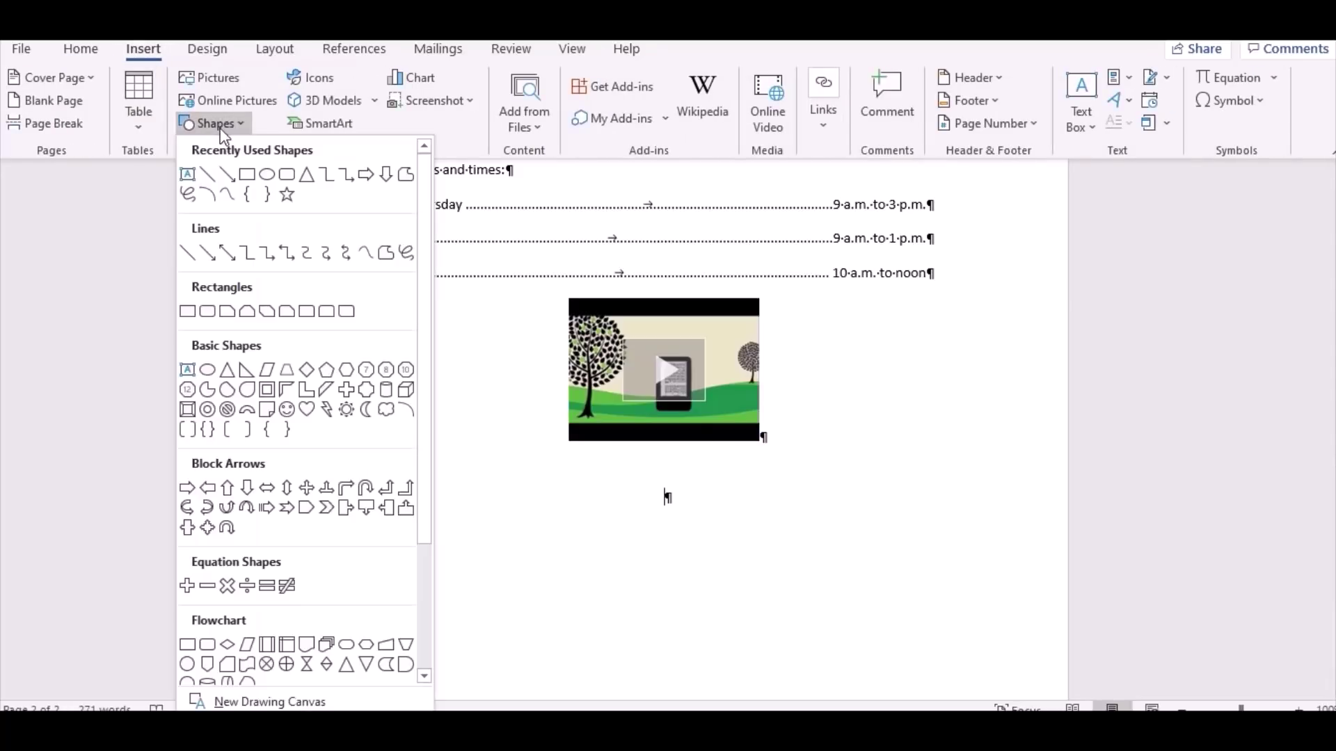
pyautogui.click(208, 311)
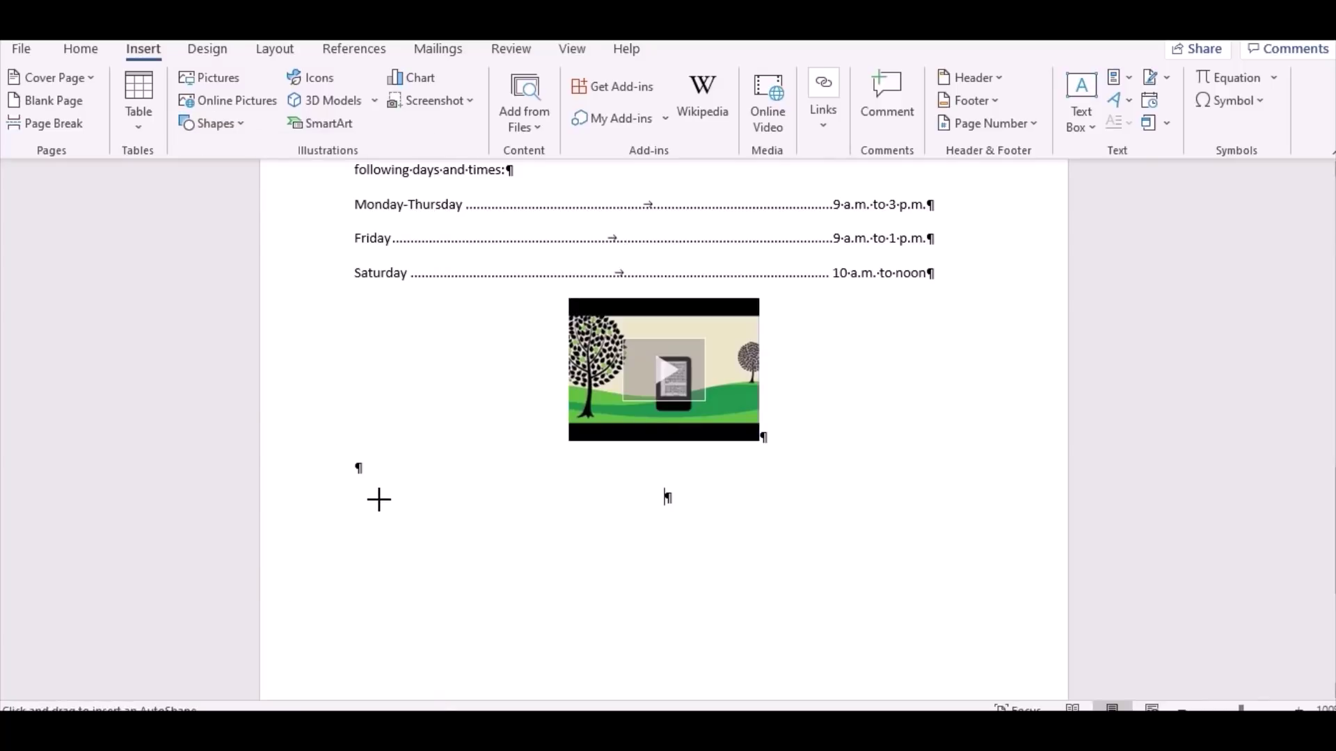
pyautogui.moveTo(381, 497)
pyautogui.mouseDown()
pyautogui.moveTo(651, 499)
pyautogui.moveTo(866, 621)
pyautogui.mouseUp()
pyautogui.moveTo(723, 539); pyautogui.dragTo(733, 515)
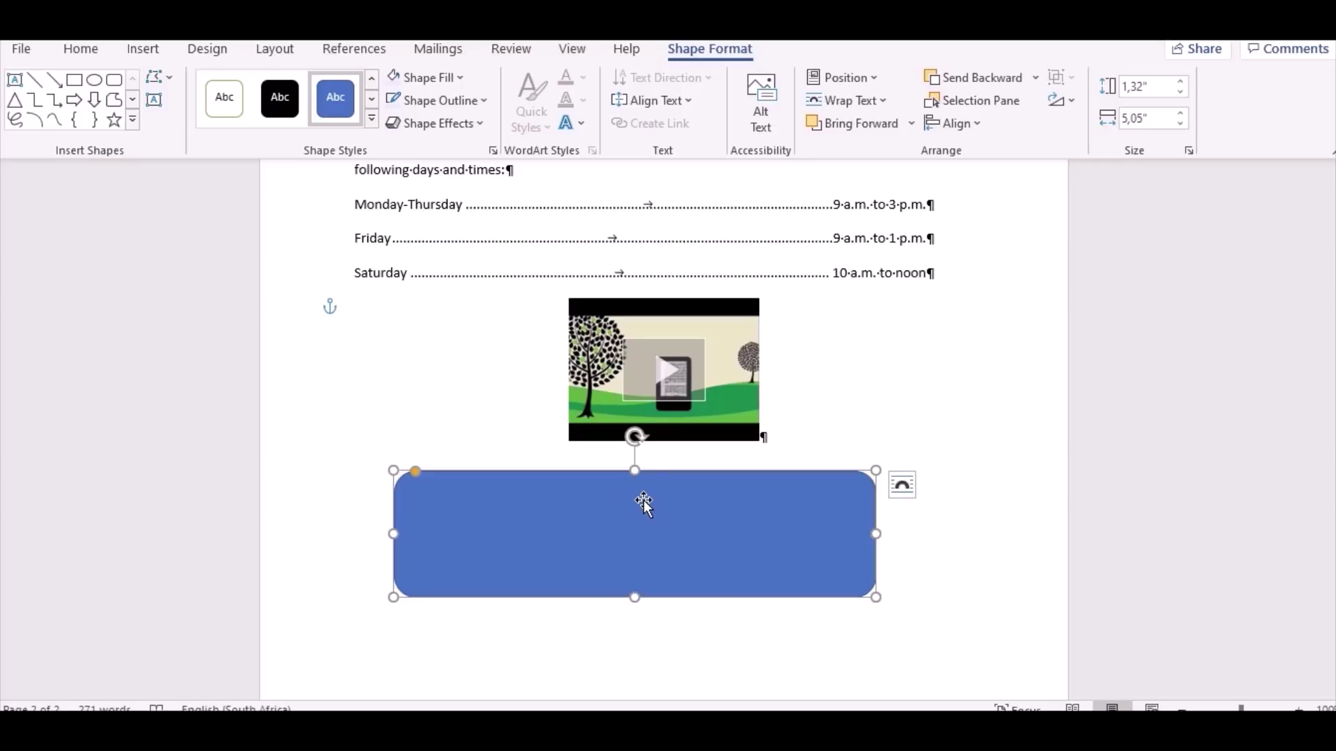
# Set the rounded rectangle's height to 1,5" and its width to 6,5".
pyautogui.click(1180, 91)
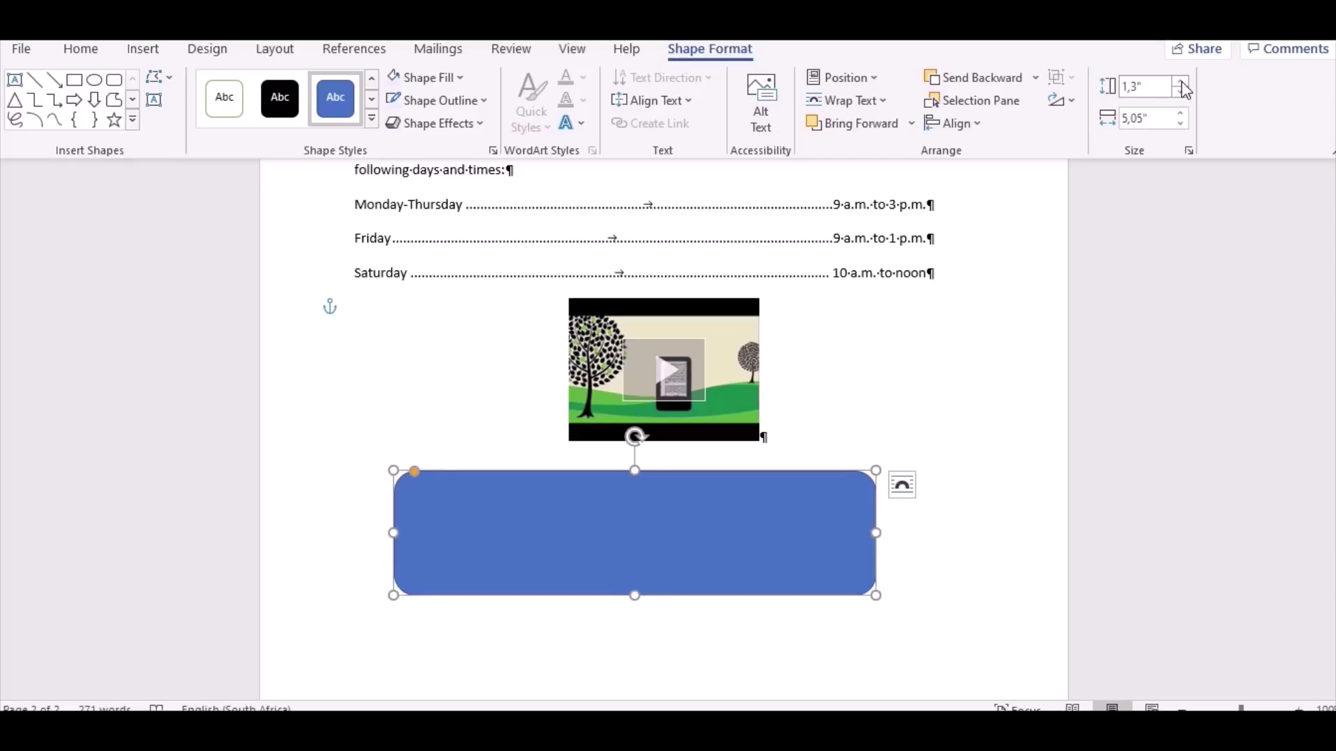
pyautogui.doubleClick(1181, 82)
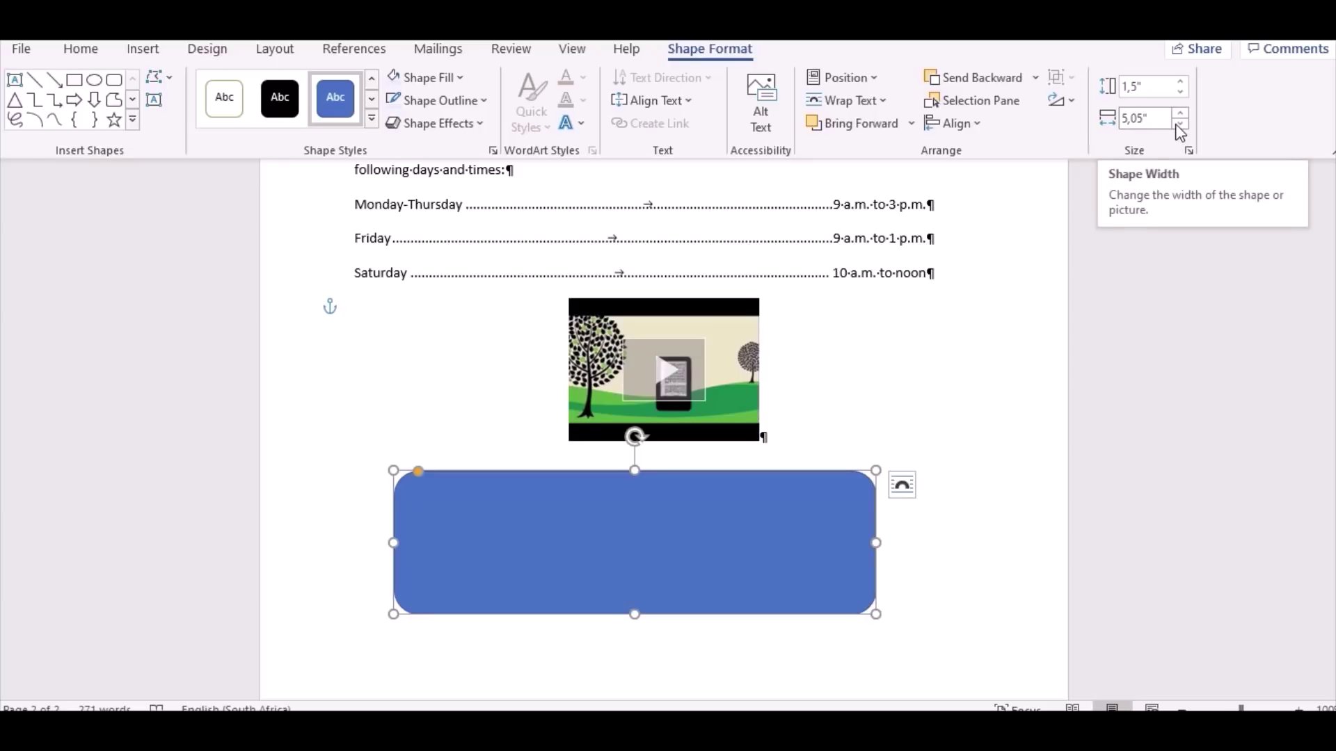
pyautogui.click(1178, 126)
pyautogui.click(1178, 126)
pyautogui.click(1178, 116)
pyautogui.click(1178, 116)
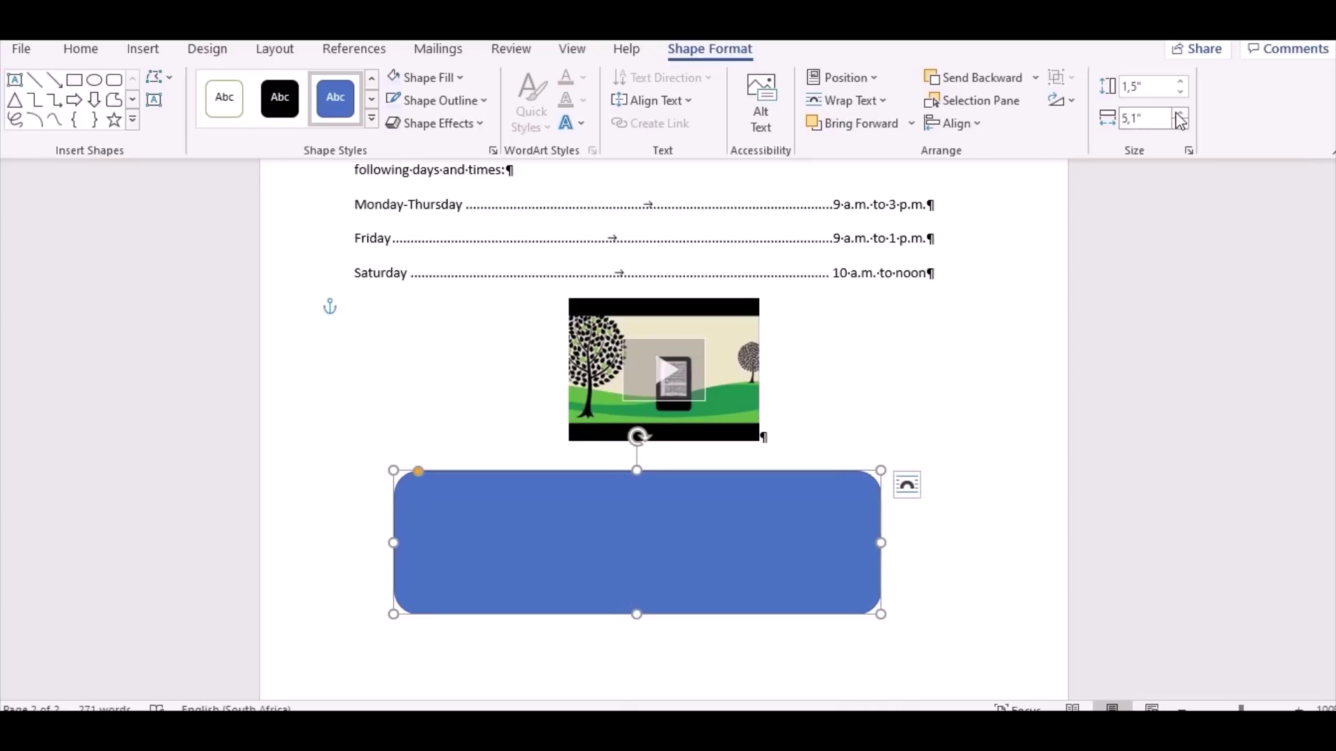
pyautogui.moveTo(1180, 116); pyautogui.dragTo(1181, 116)
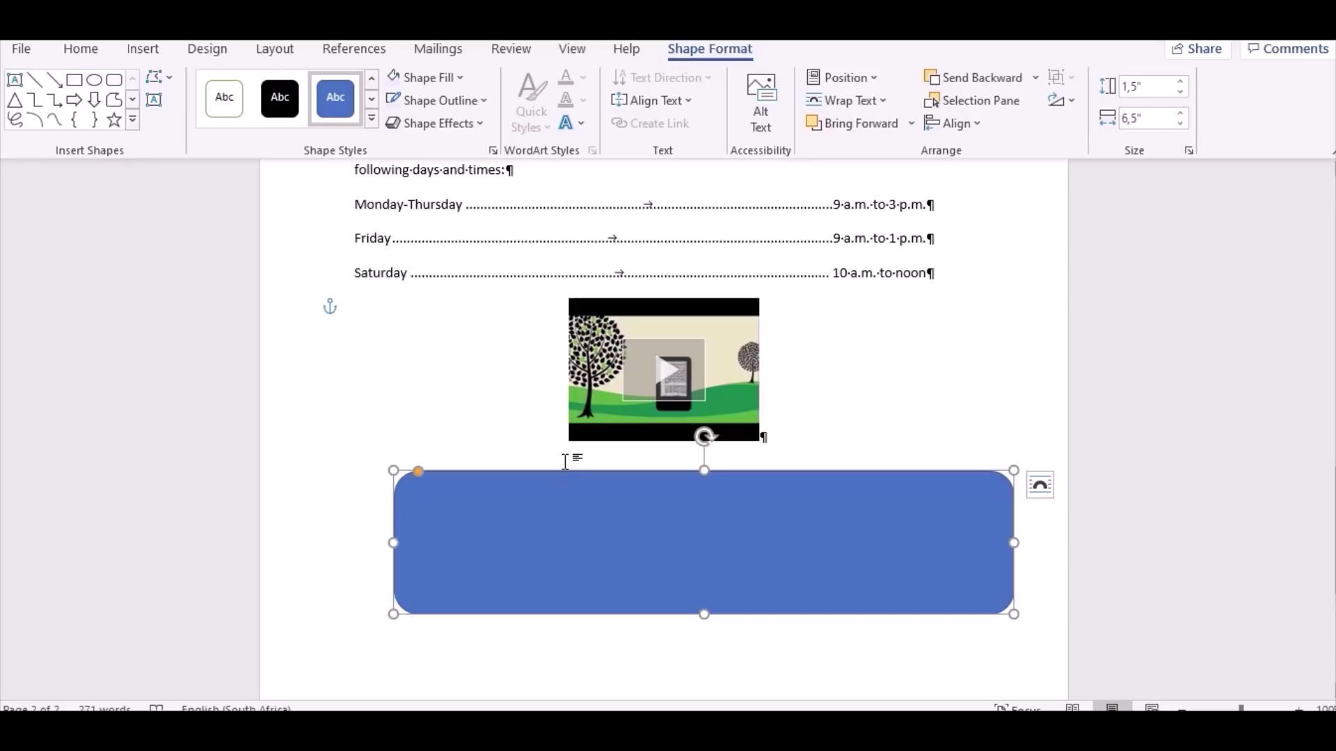
# Apply the blue Colored Fill theme style from the second row and second column to the rounded rectangle.
pyautogui.click(471, 128)
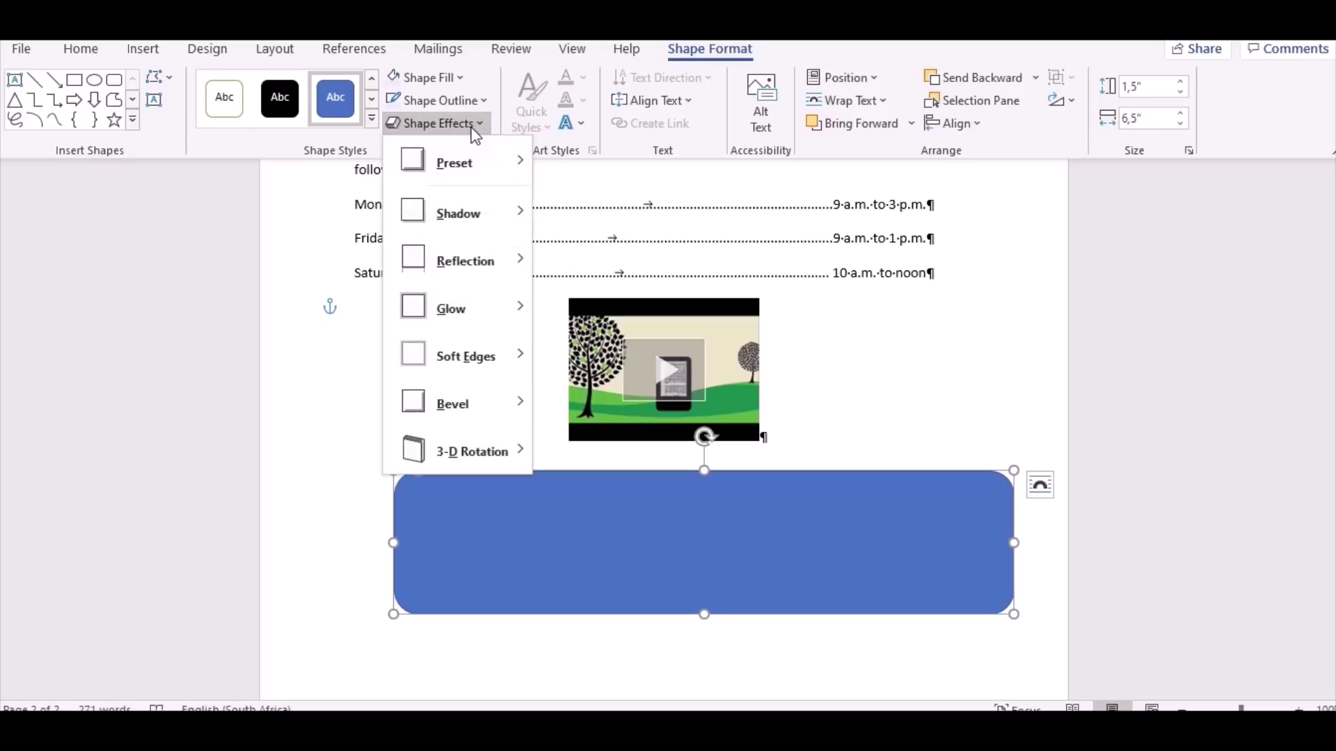
pyautogui.moveTo(470, 143)
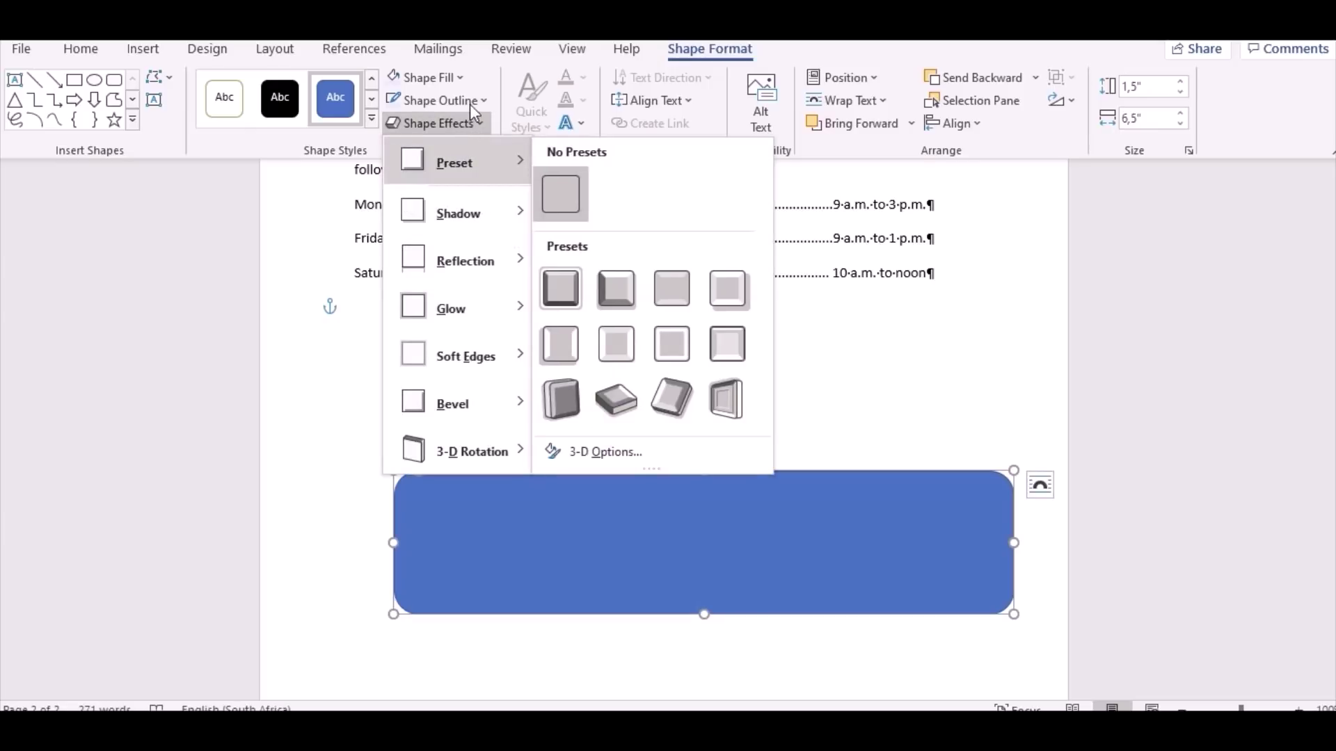
pyautogui.click(371, 119)
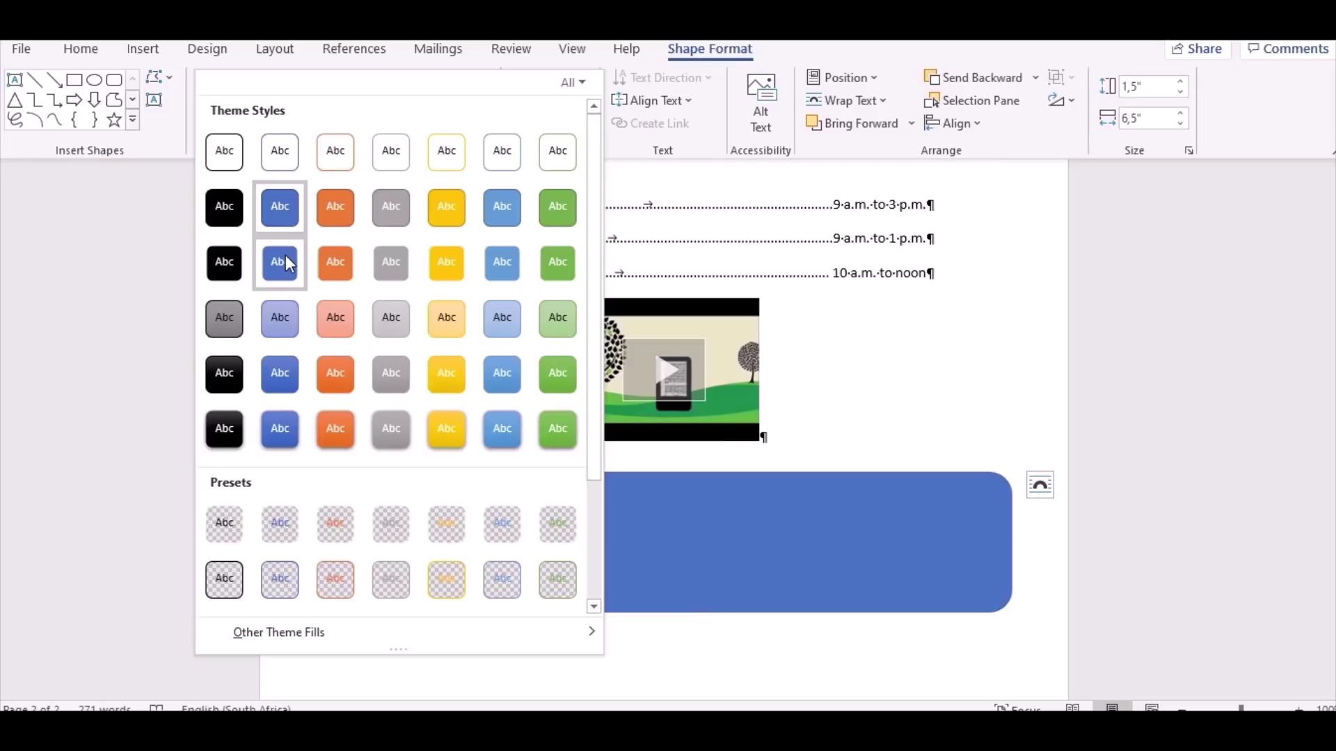
pyautogui.click(634, 166)
pyautogui.click(466, 123)
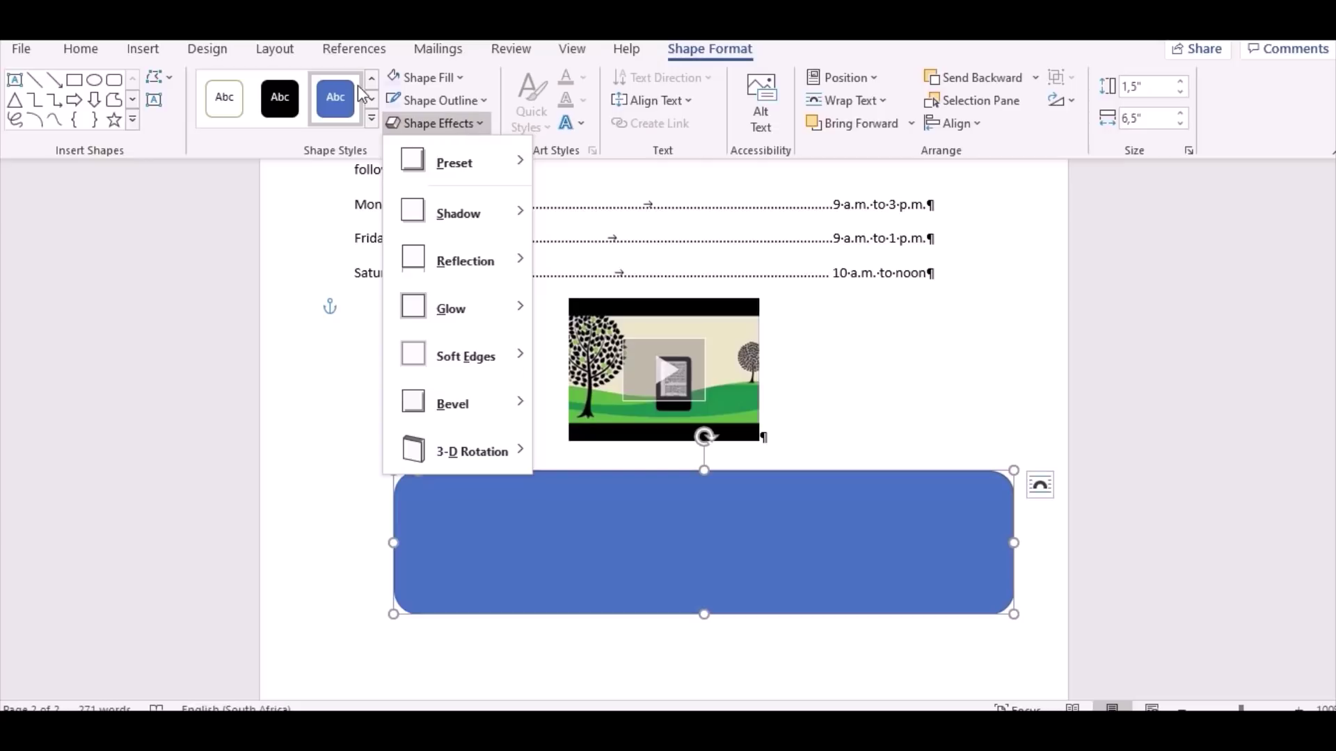
pyautogui.click(372, 119)
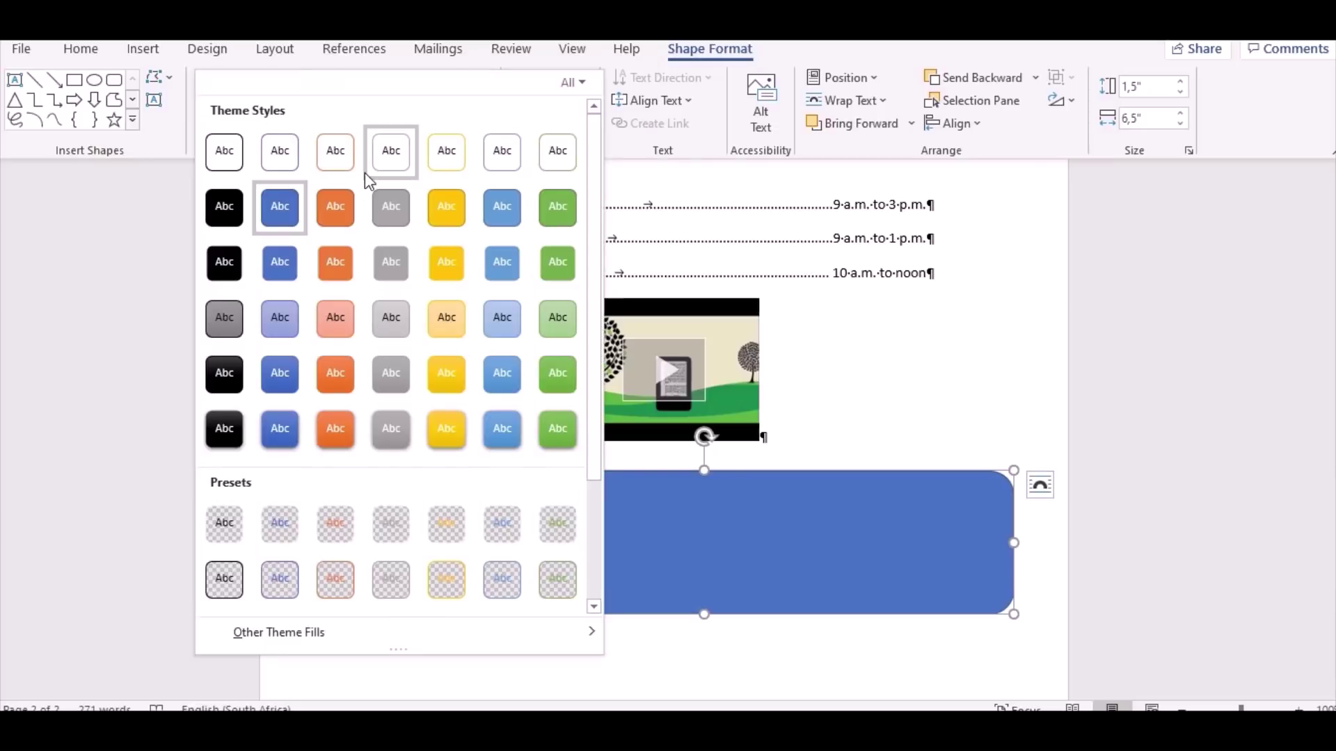
pyautogui.click(285, 218)
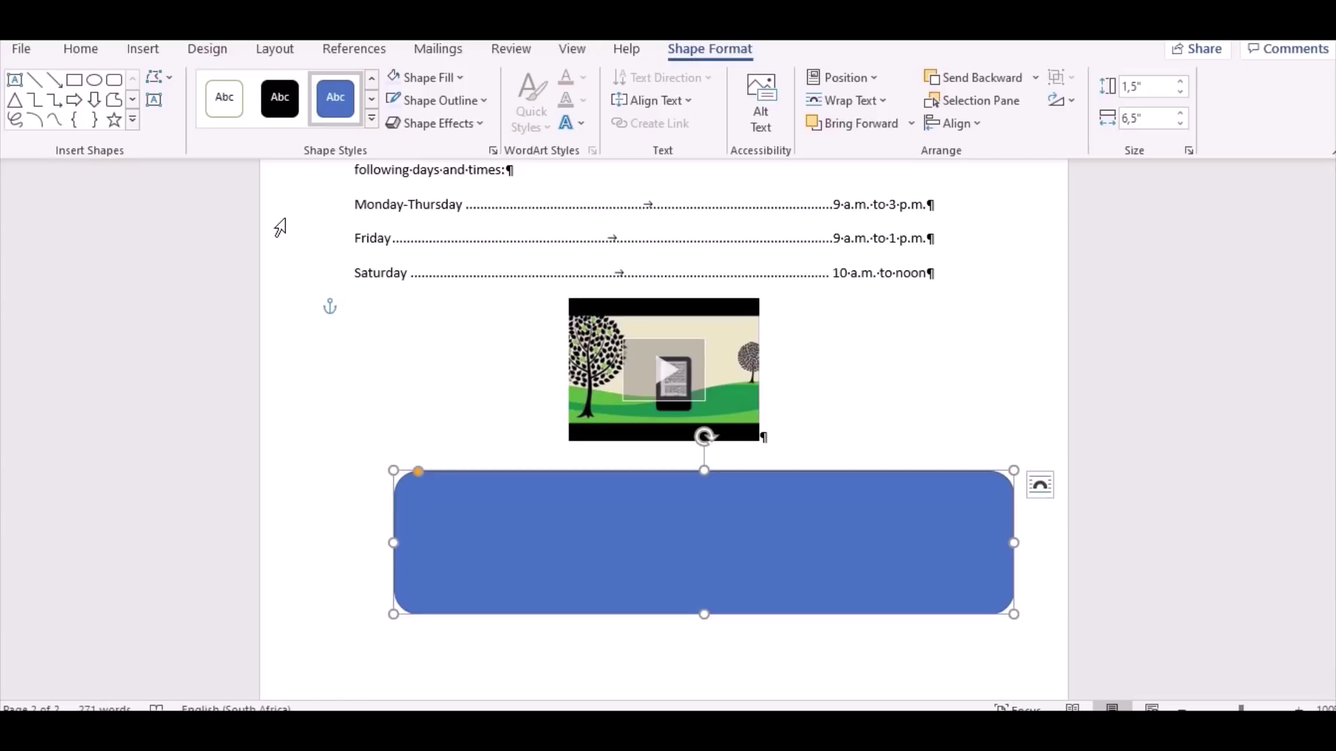
pyautogui.click(482, 130)
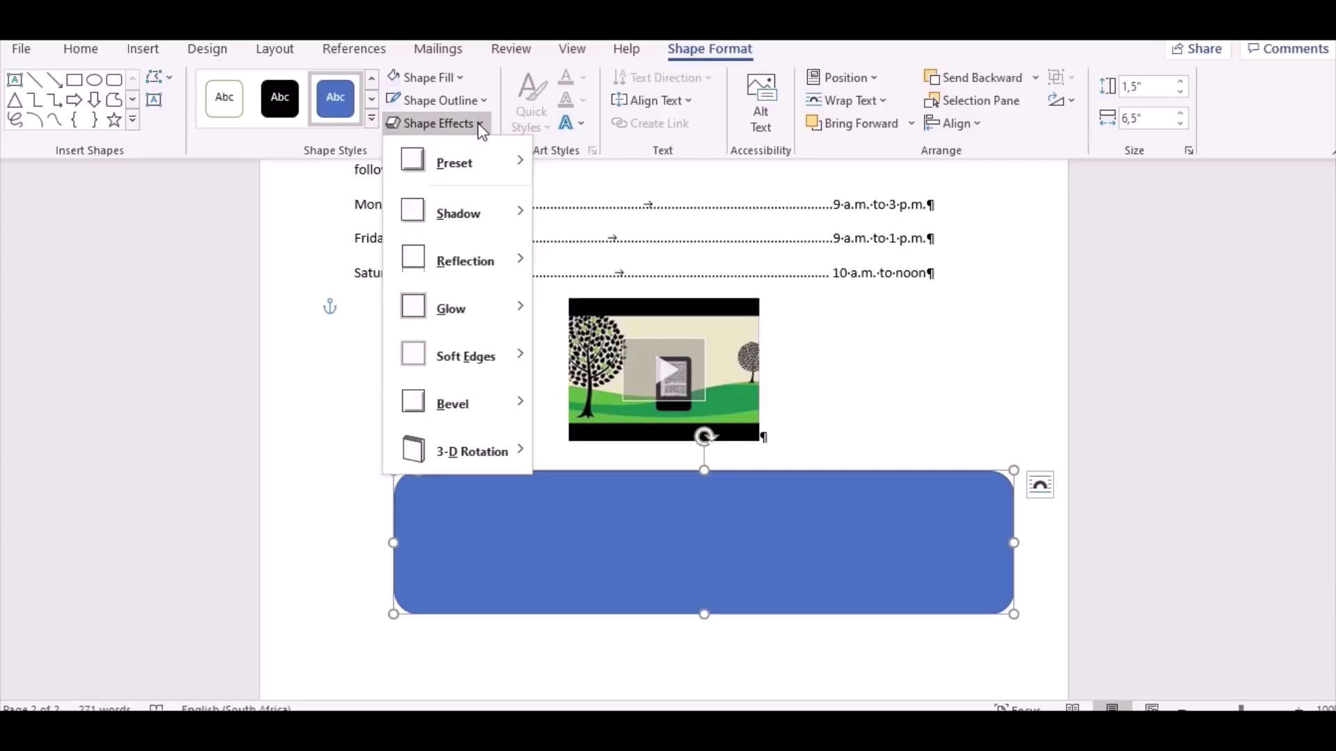
pyautogui.click(373, 122)
pyautogui.click(373, 122)
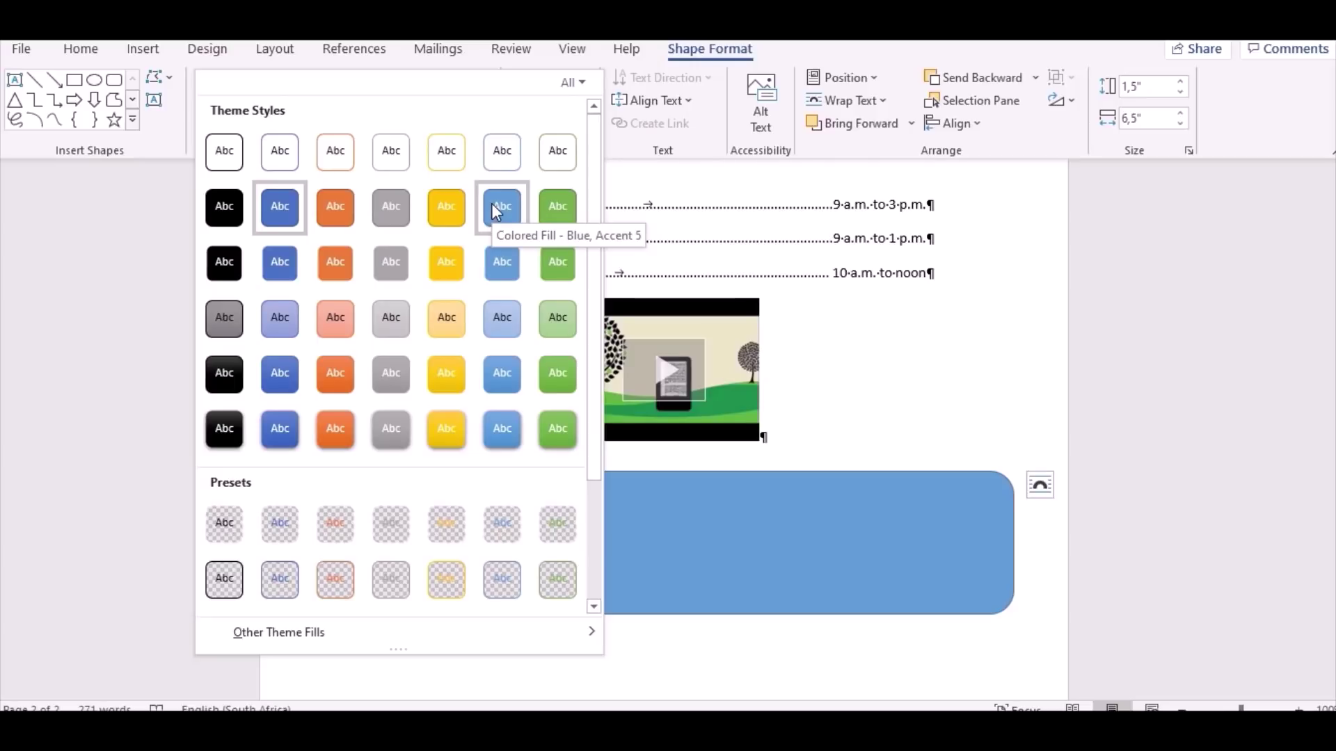
pyautogui.click(288, 228)
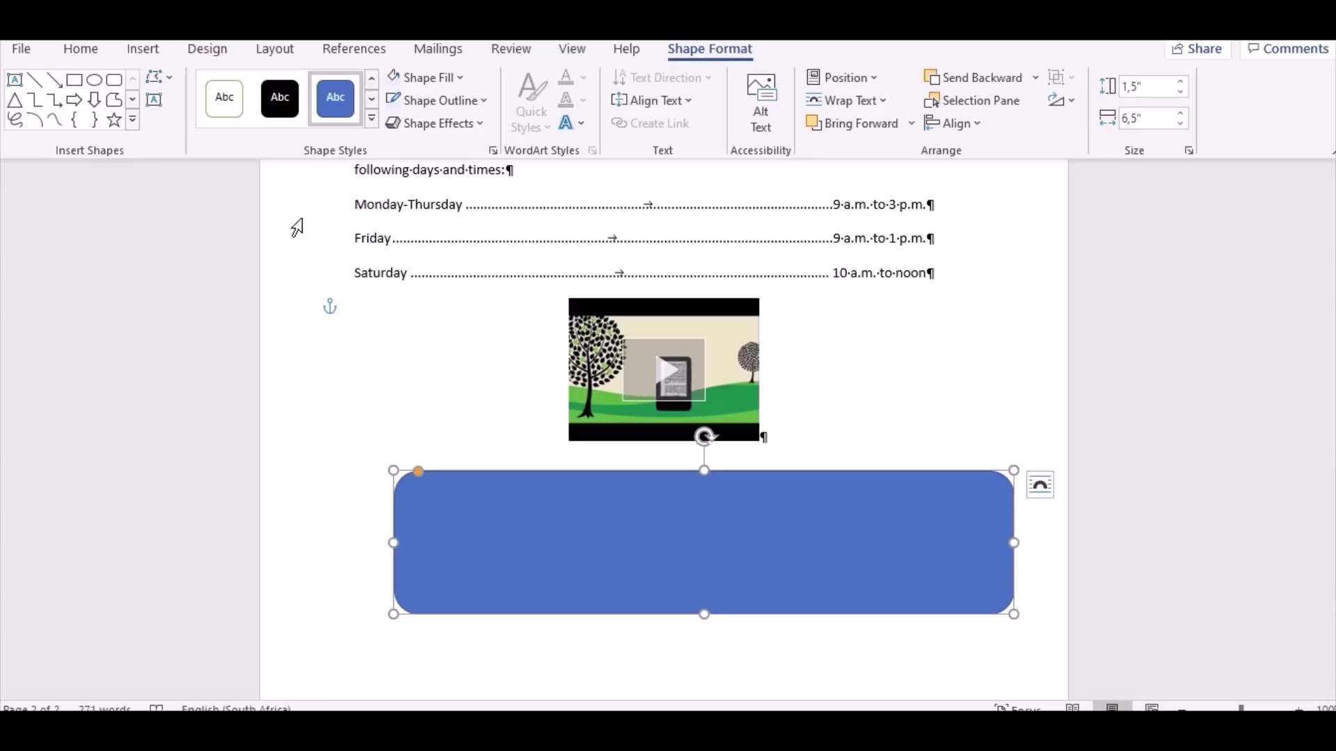
# Set the rounded rectangle's horizontal alignment to Centered relative to the Margin in the layout settings.
pyautogui.click(1041, 487)
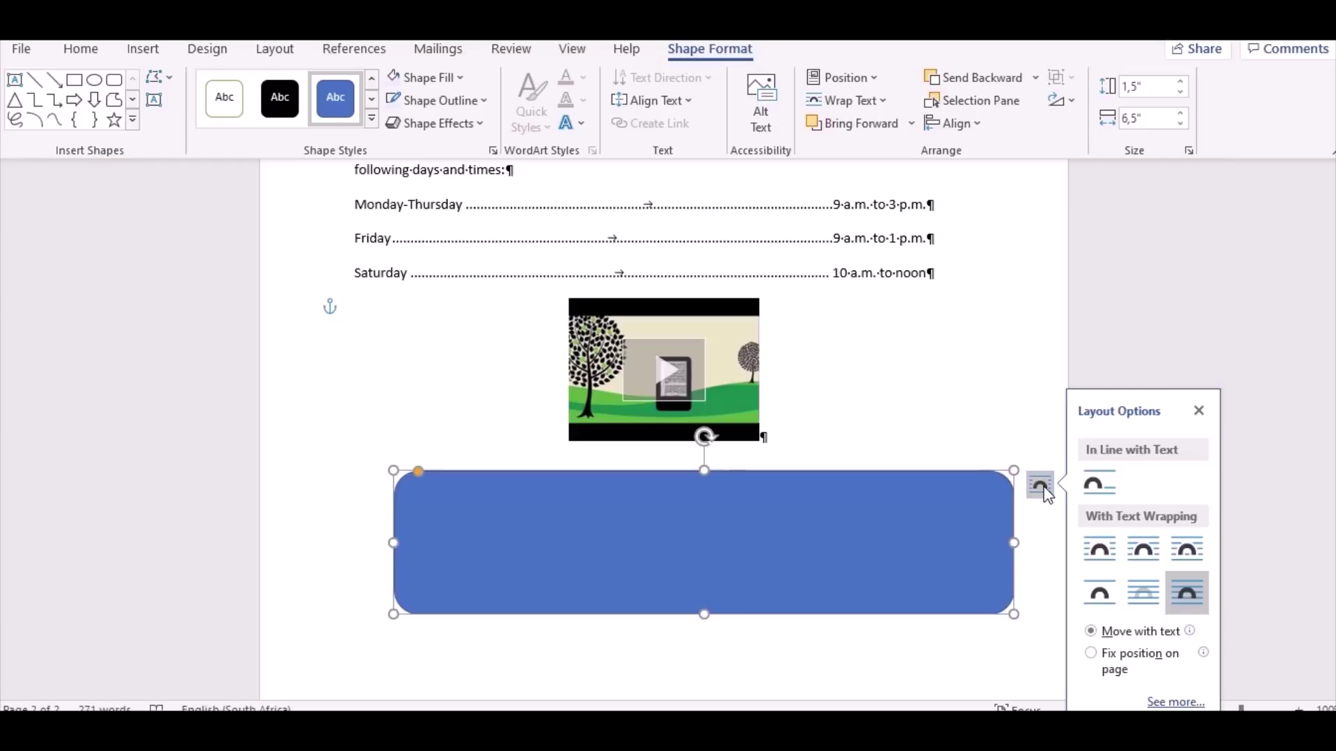
pyautogui.click(1174, 703)
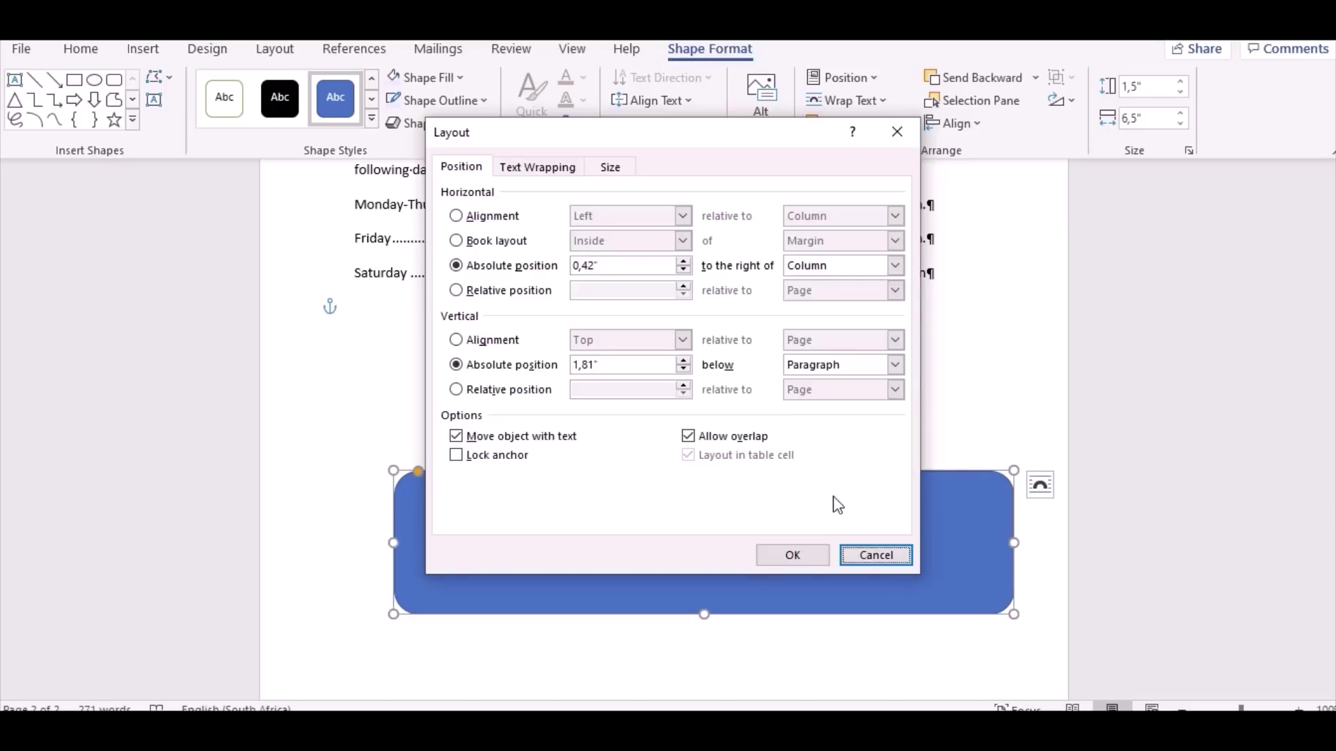
pyautogui.click(490, 221)
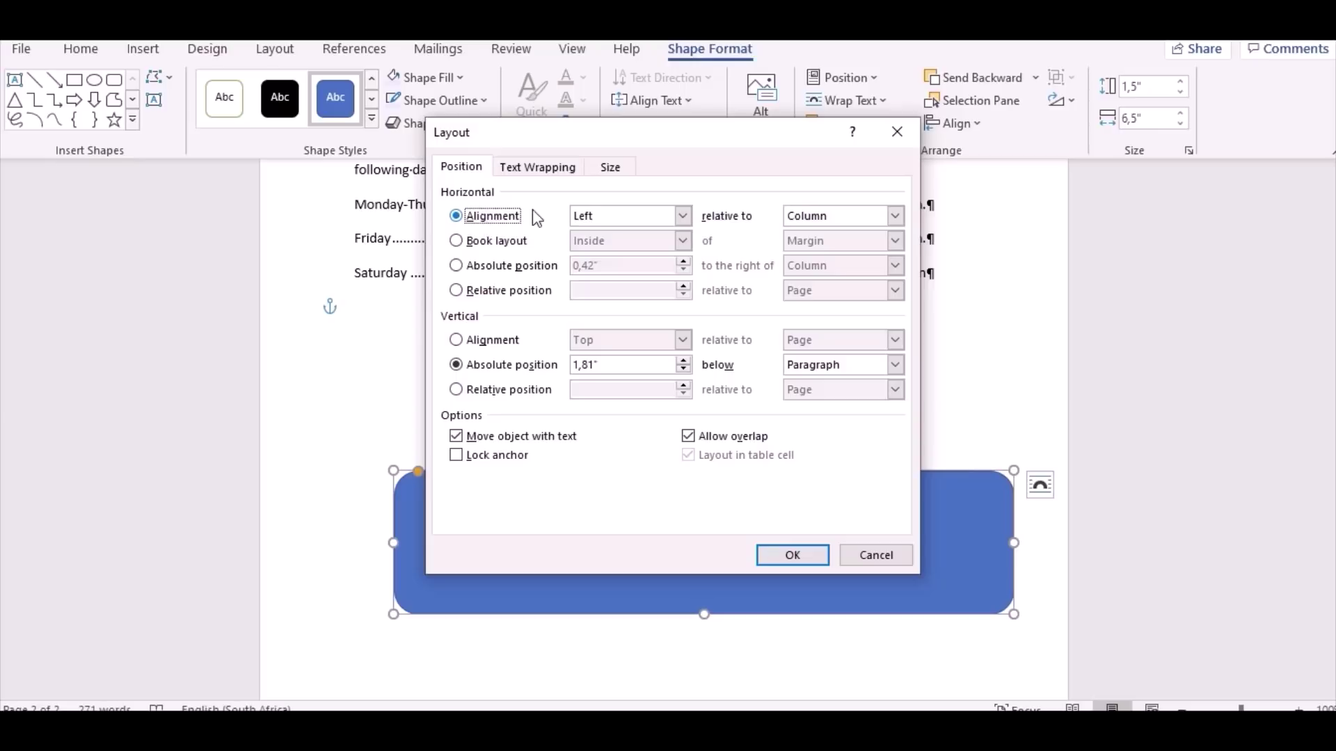
pyautogui.click(685, 221)
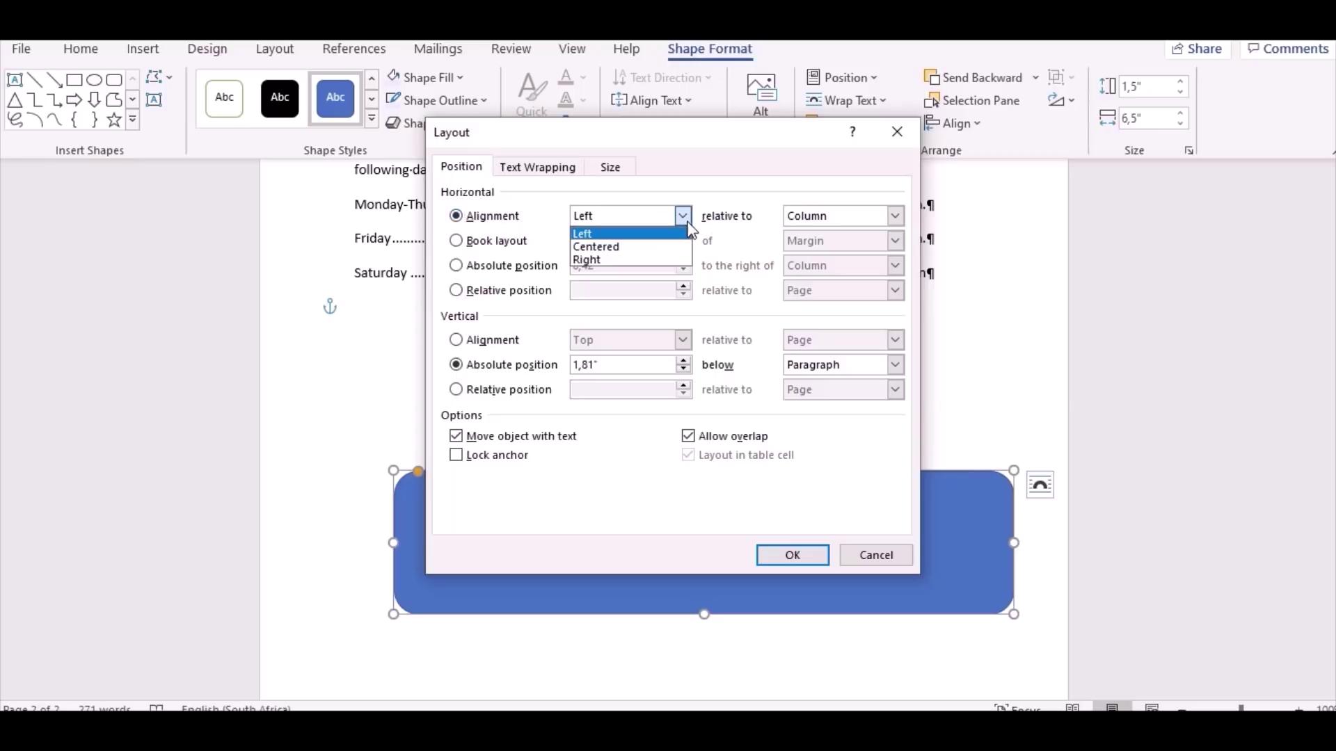
pyautogui.click(655, 245)
pyautogui.click(895, 216)
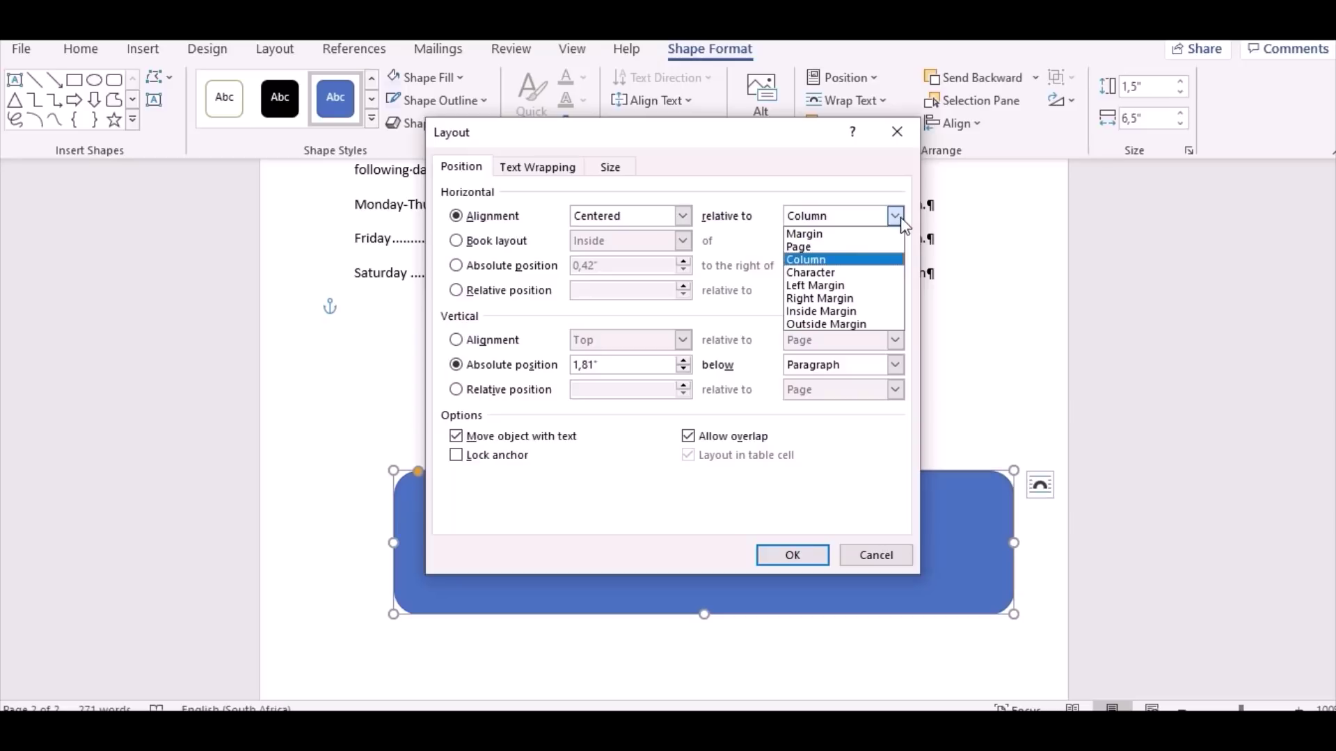
pyautogui.click(836, 247)
pyautogui.click(843, 215)
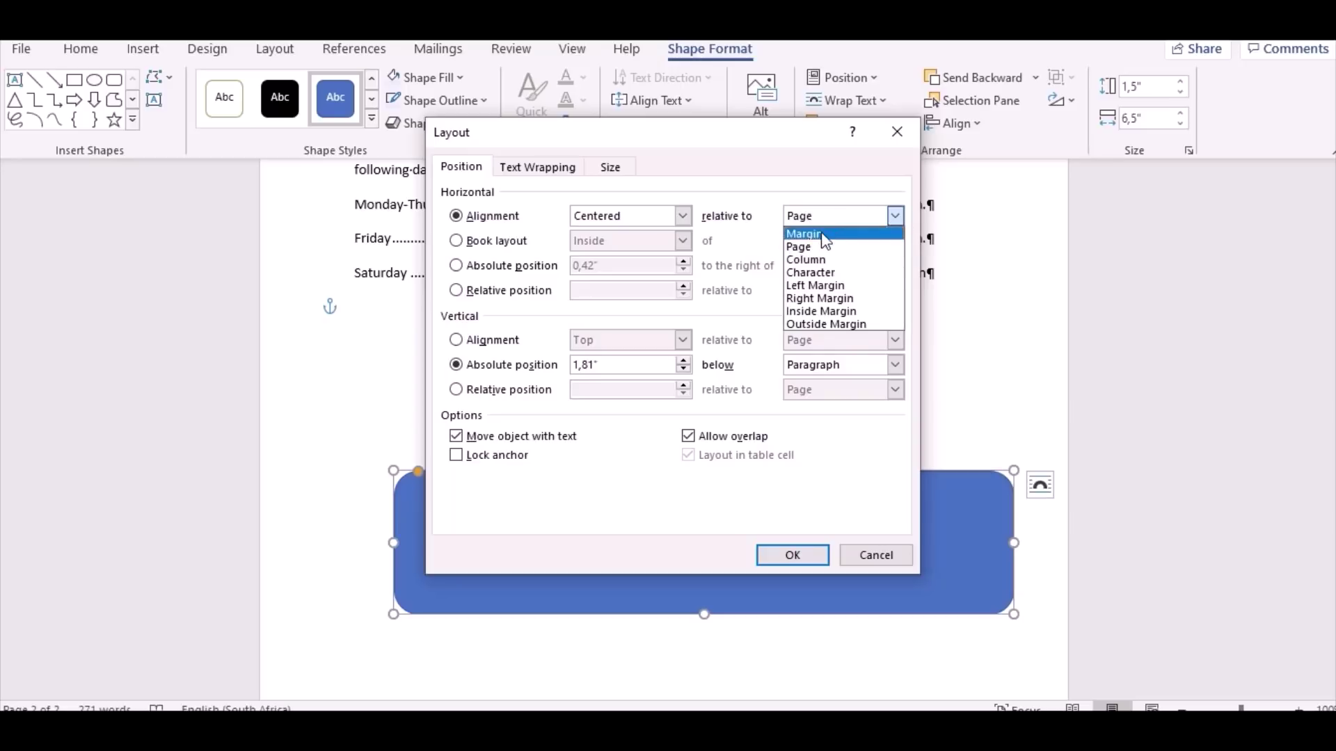
pyautogui.click(825, 240)
# Set the rounded rectangle's vertical alignment to Centered relative to the Margin and apply the layout.
pyautogui.click(470, 351)
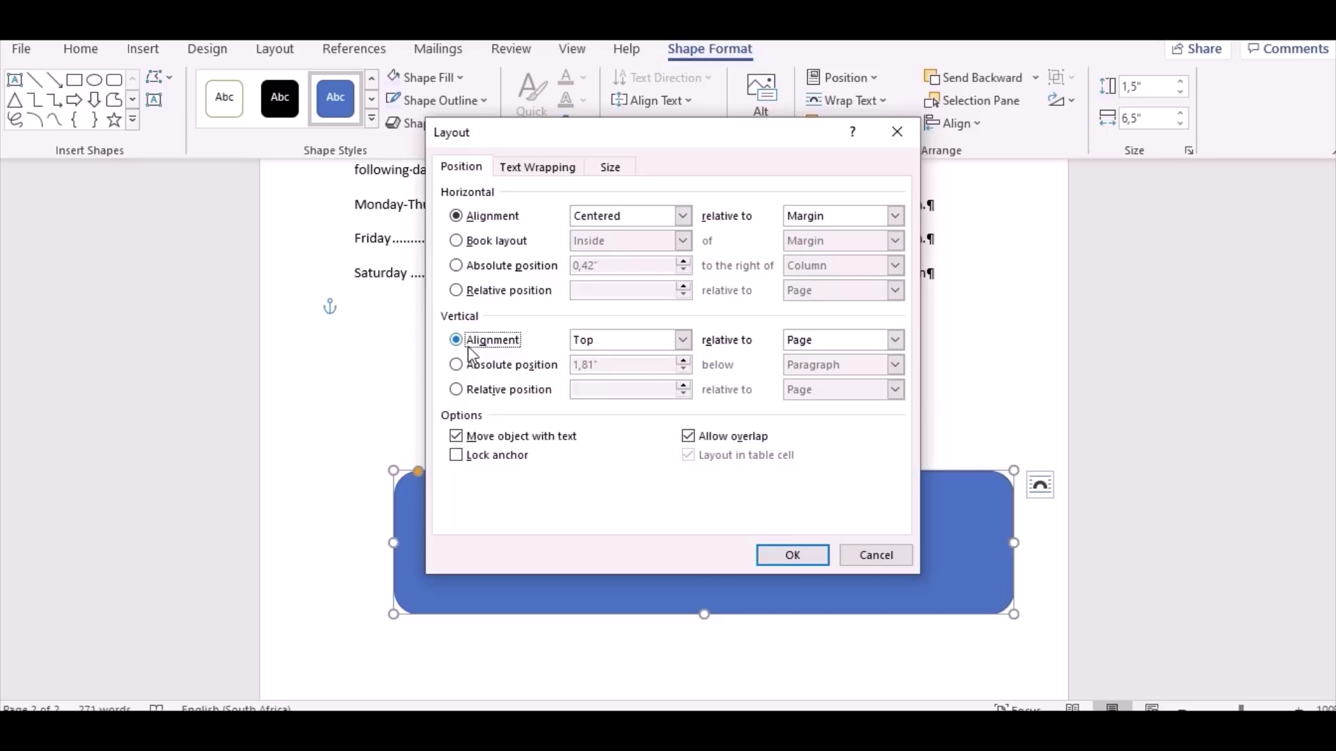
pyautogui.click(684, 339)
pyautogui.click(625, 372)
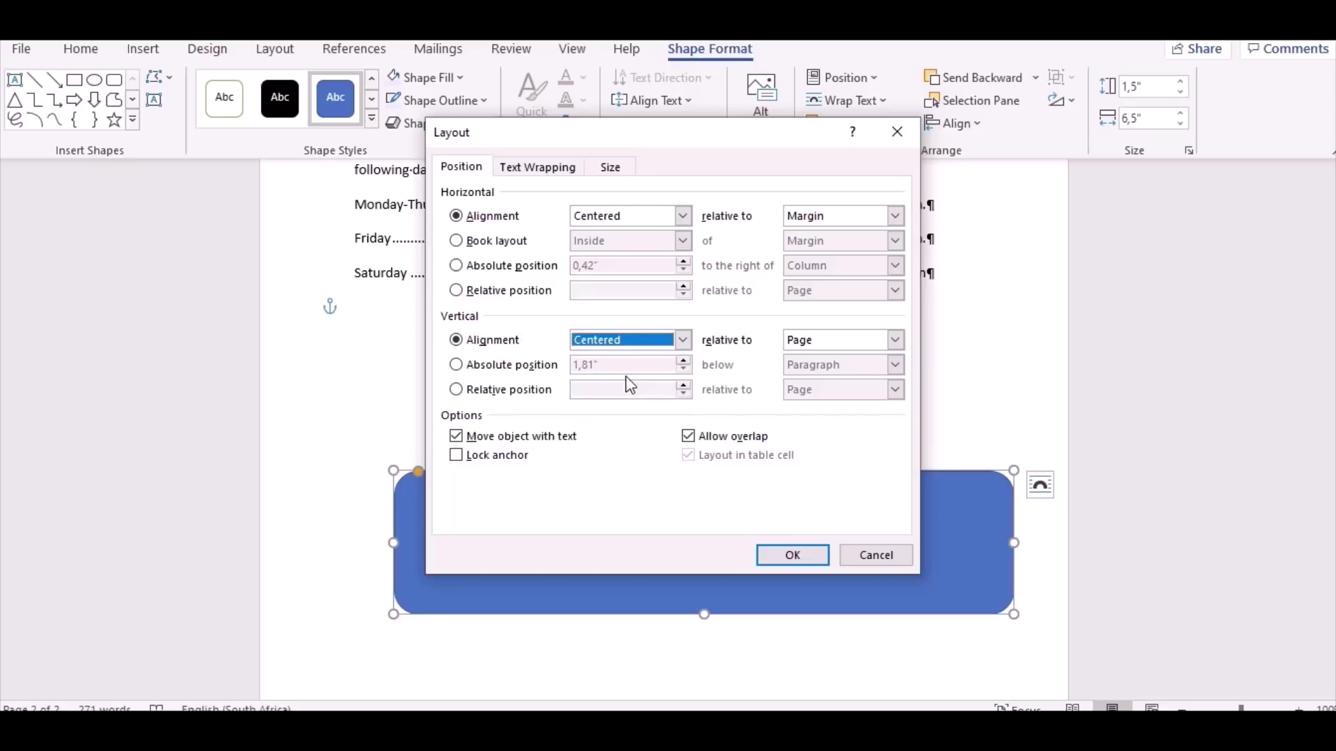
pyautogui.click(895, 341)
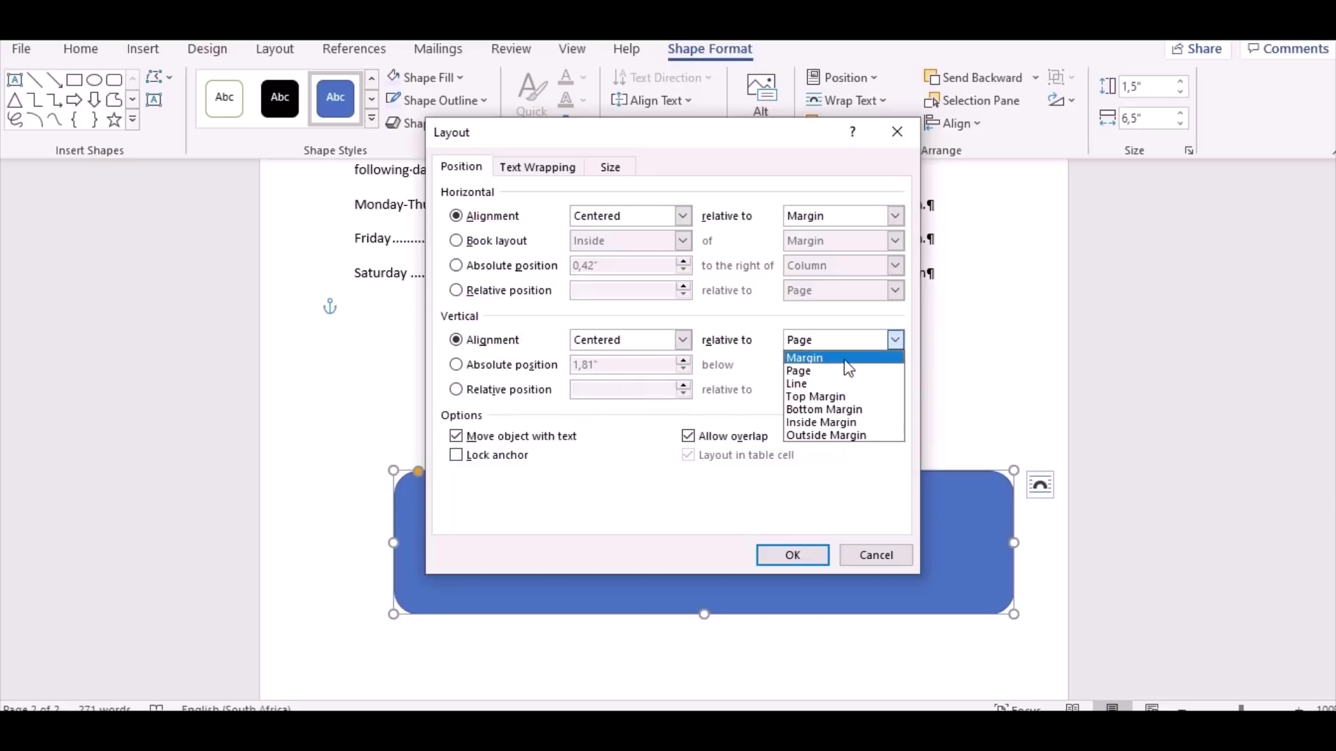
pyautogui.click(835, 354)
pyautogui.click(791, 555)
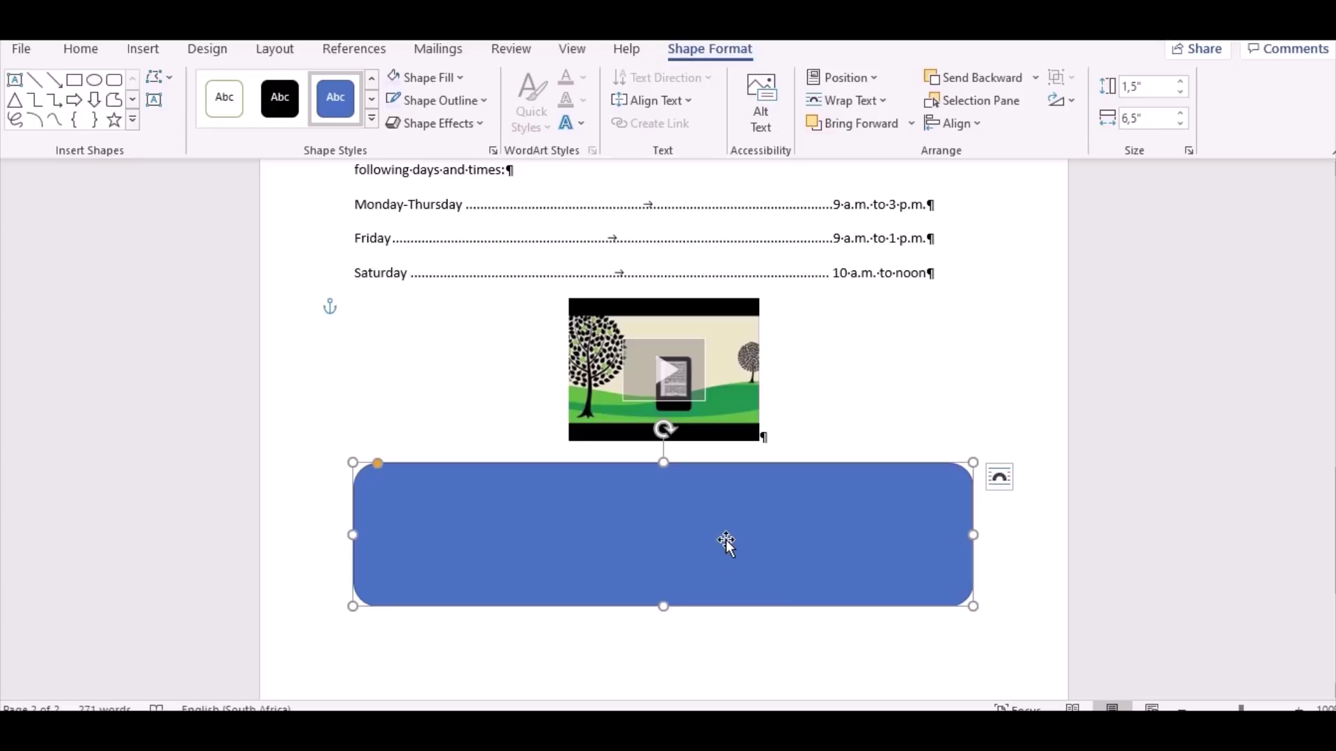
# Enter "Sturgeon Point Productions" as the first line of text in the rounded rectangle.
pyautogui.write('Stur')
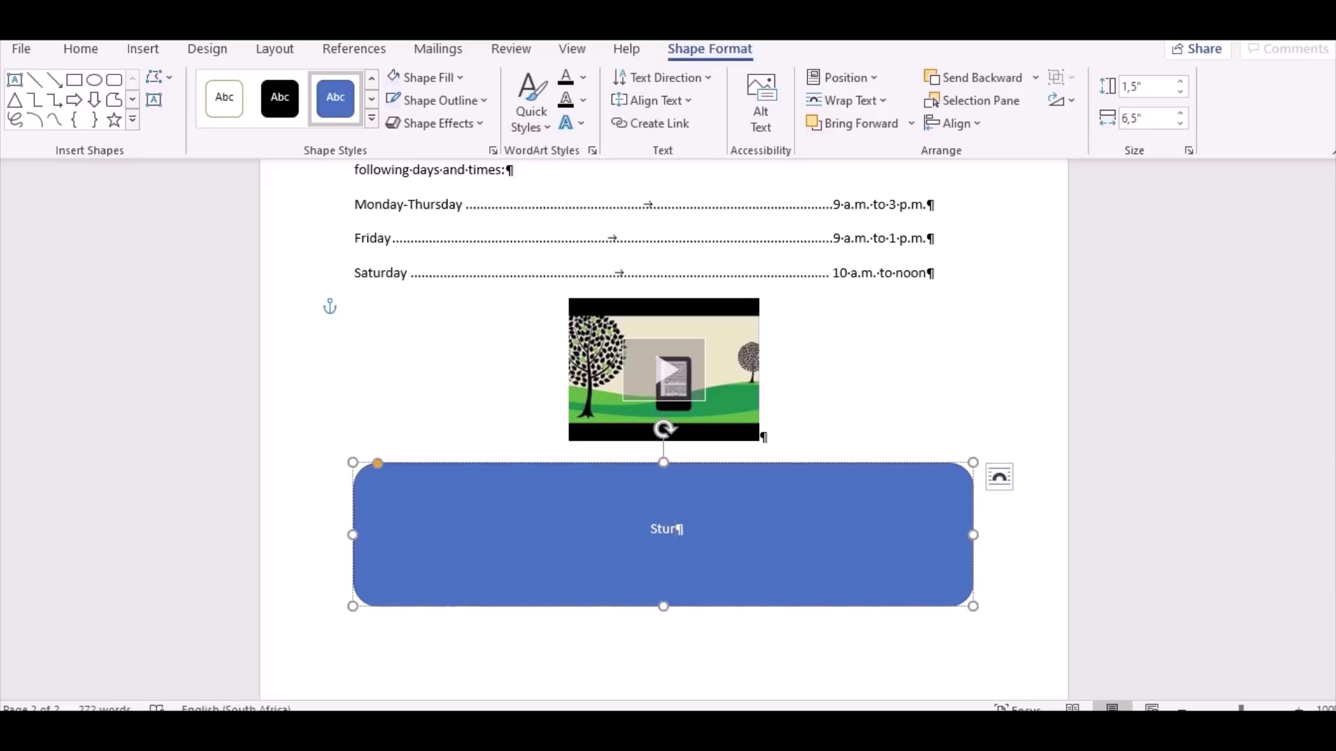
pyautogui.write('geon Point Produc')
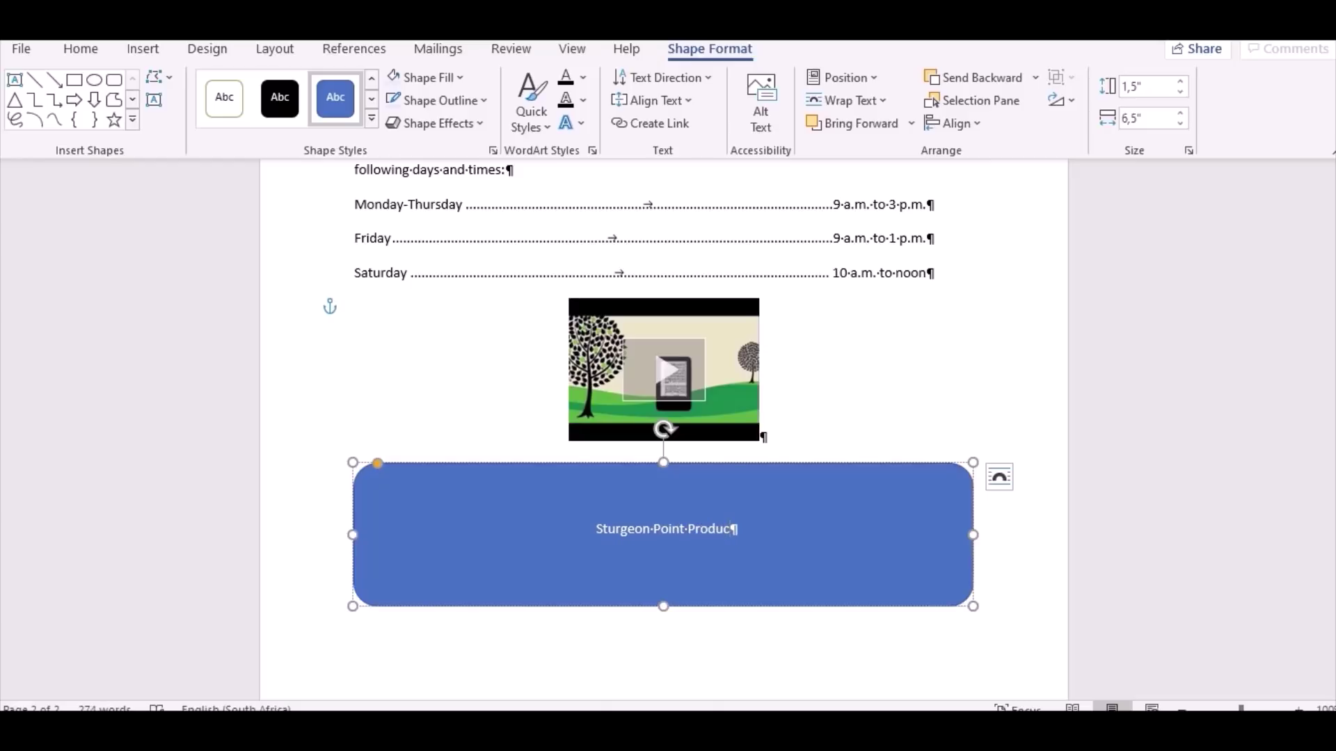
pyautogui.write('tions')
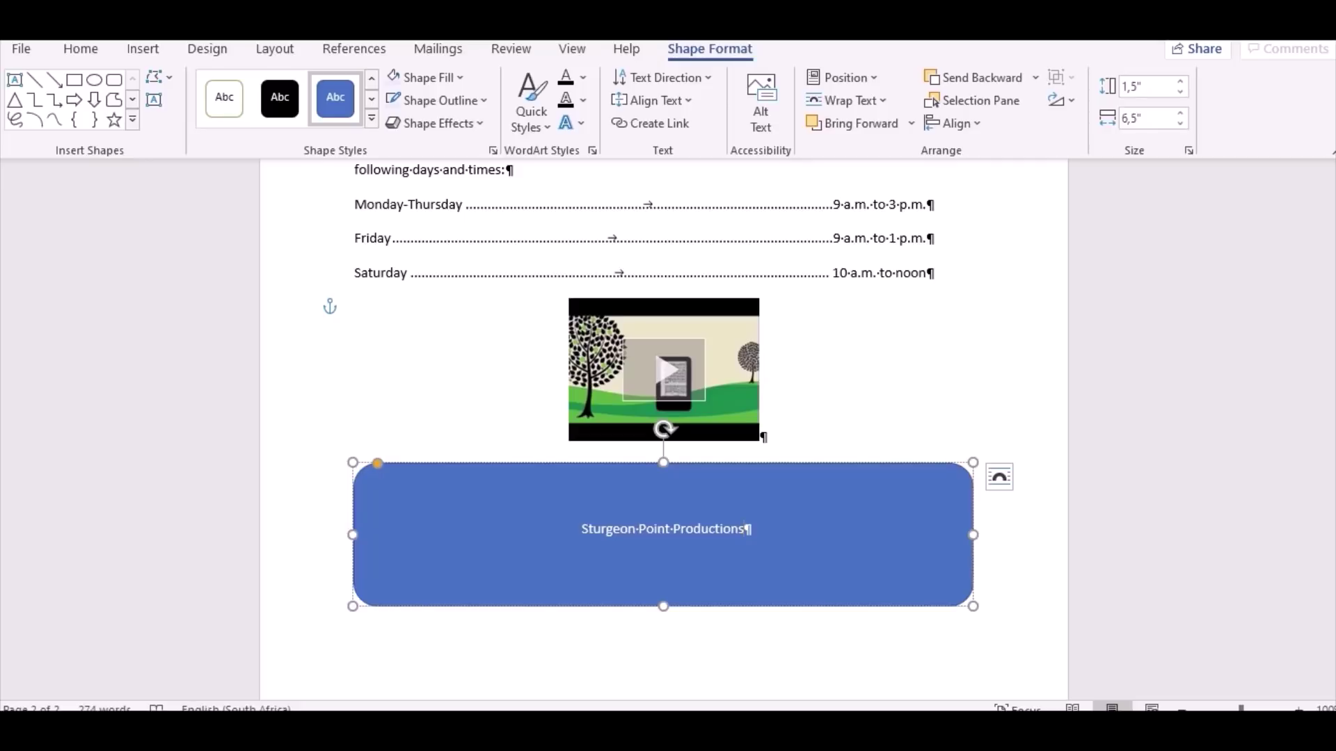
# Add a second paragraph in the rounded rectangle reading "Partnering with Educators to Produce Rich Media Content".
pyautogui.press('Return')
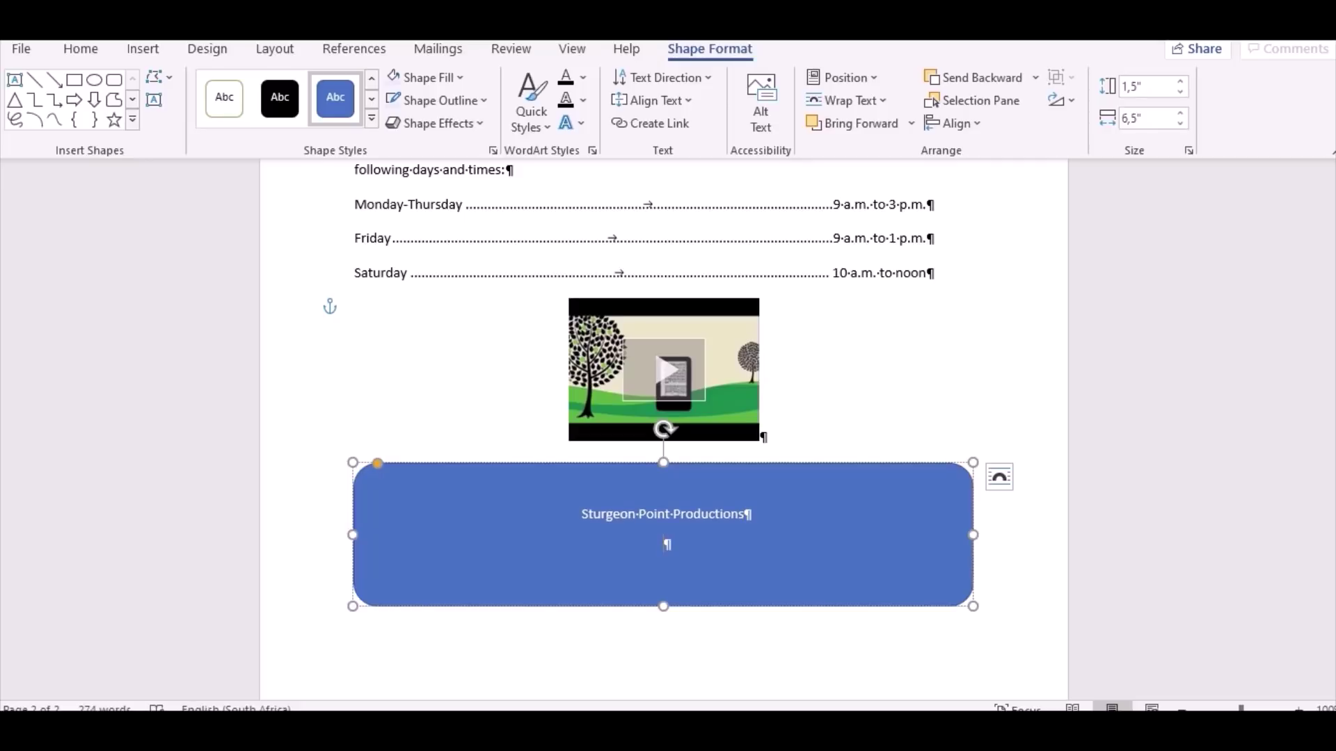
pyautogui.write('Partneringwi')
pyautogui.press('BackSpace')
pyautogui.press('BackSpace')
pyautogui.write('with· Educat')
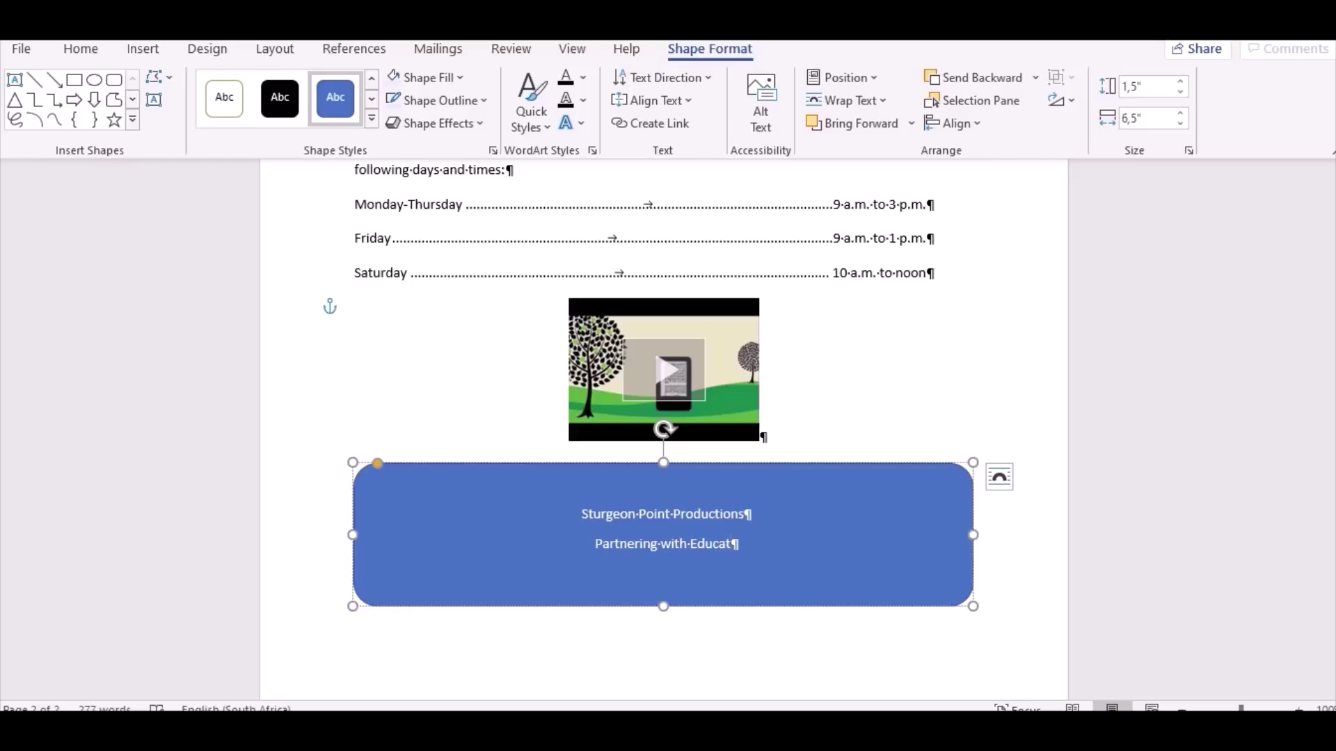
pyautogui.write('ors t')
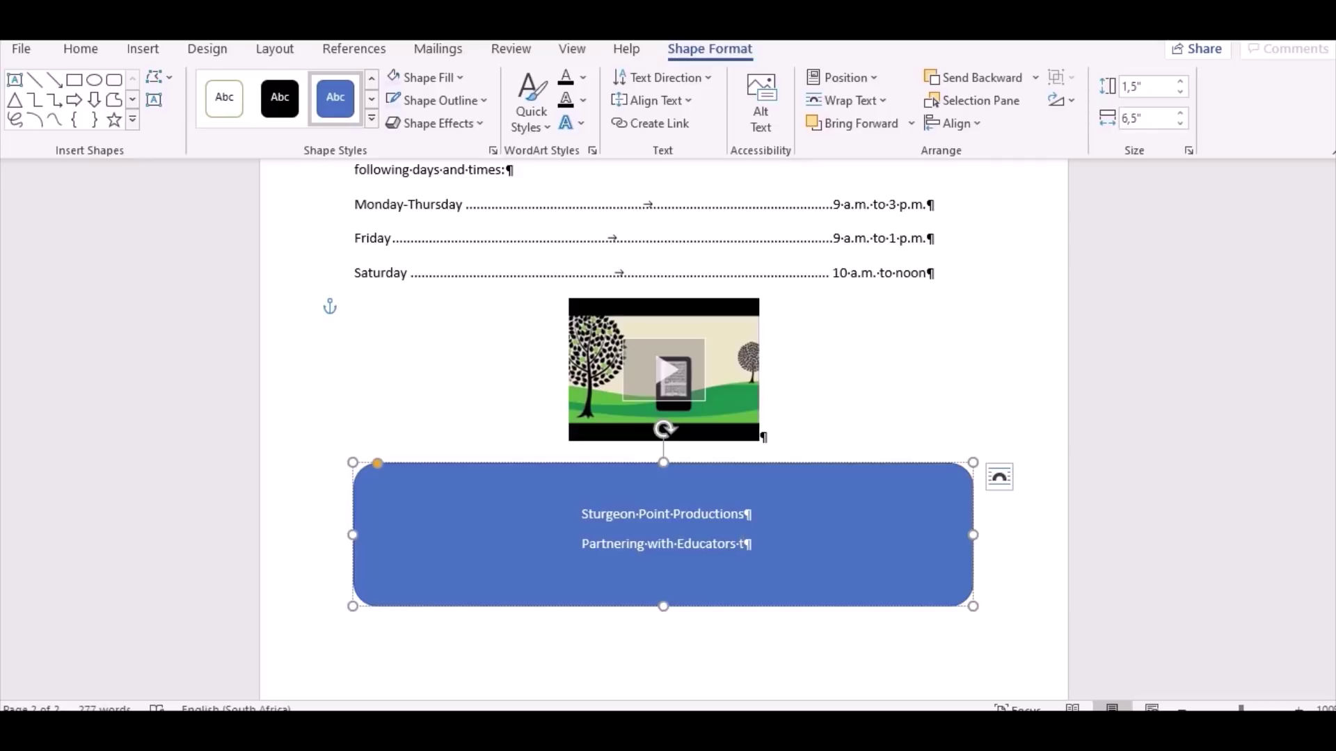
pyautogui.write('o Produce')
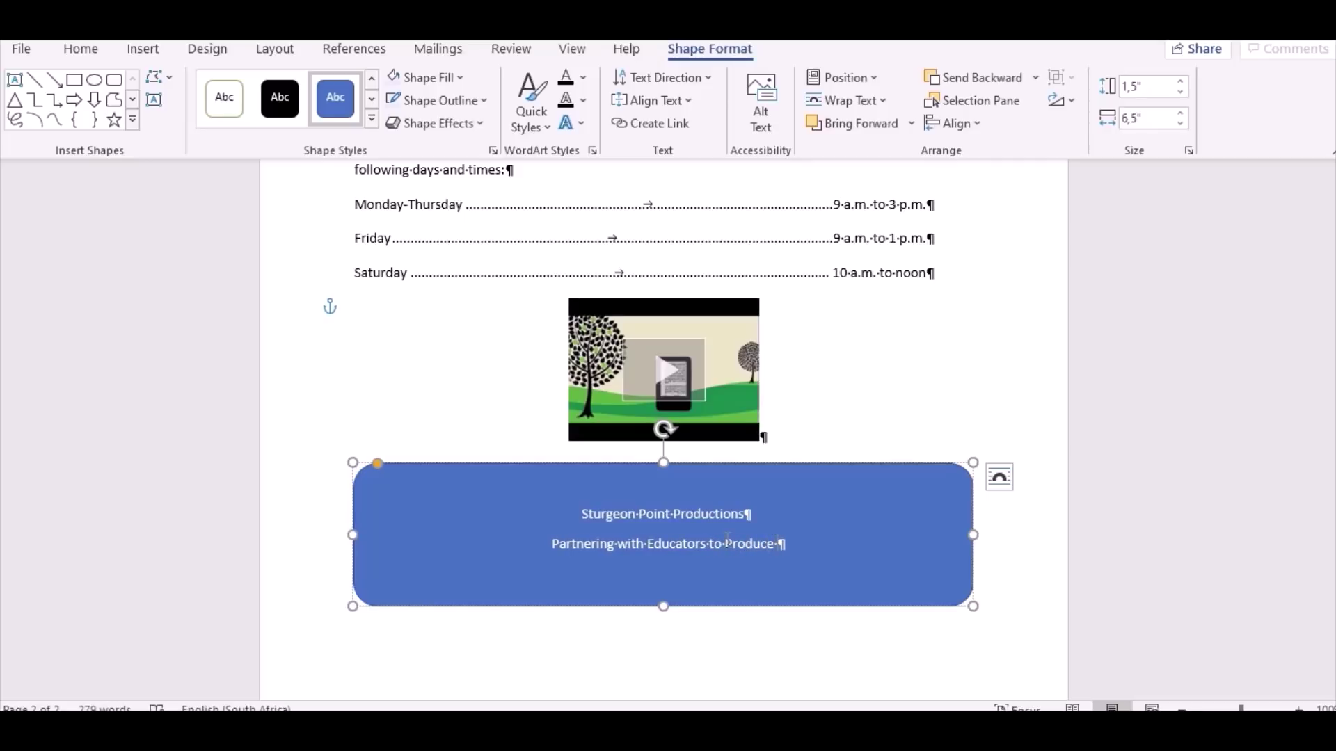
pyautogui.write(' Rich Me')
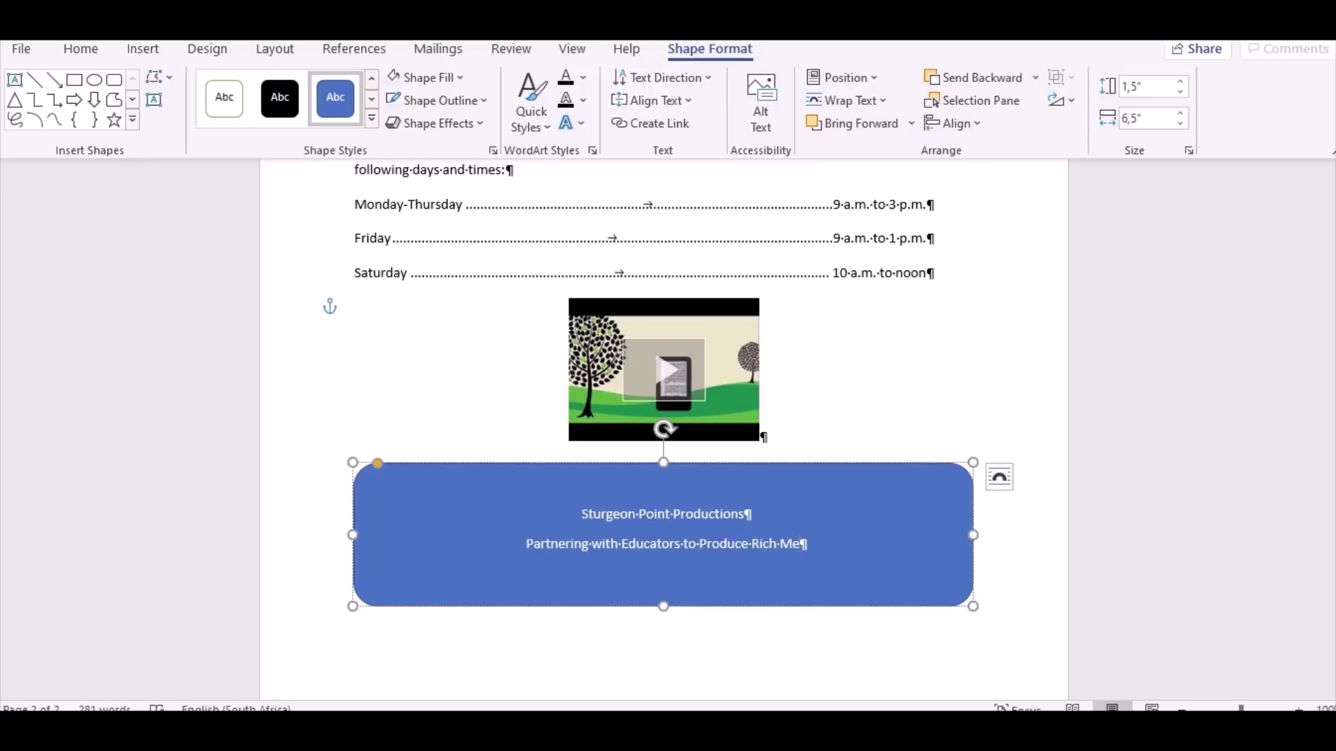
pyautogui.write('dia C')
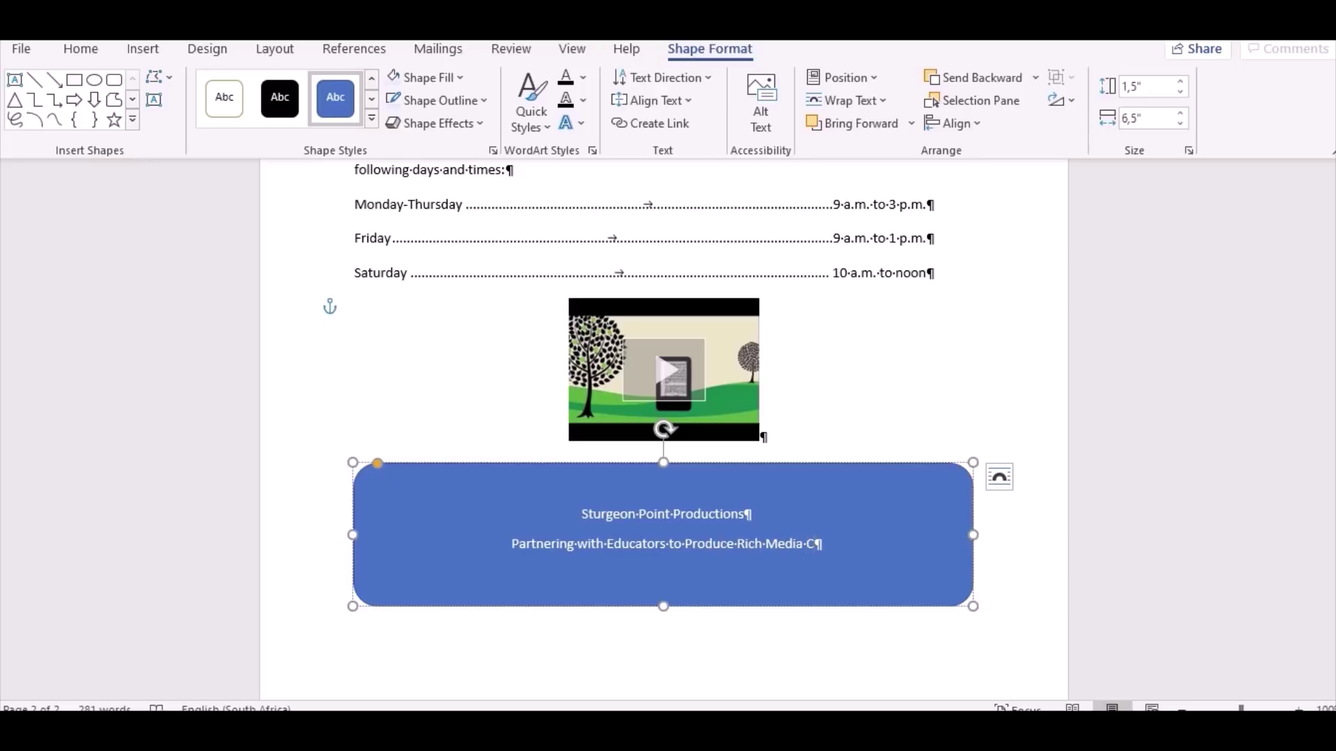
pyautogui.write('ontent')
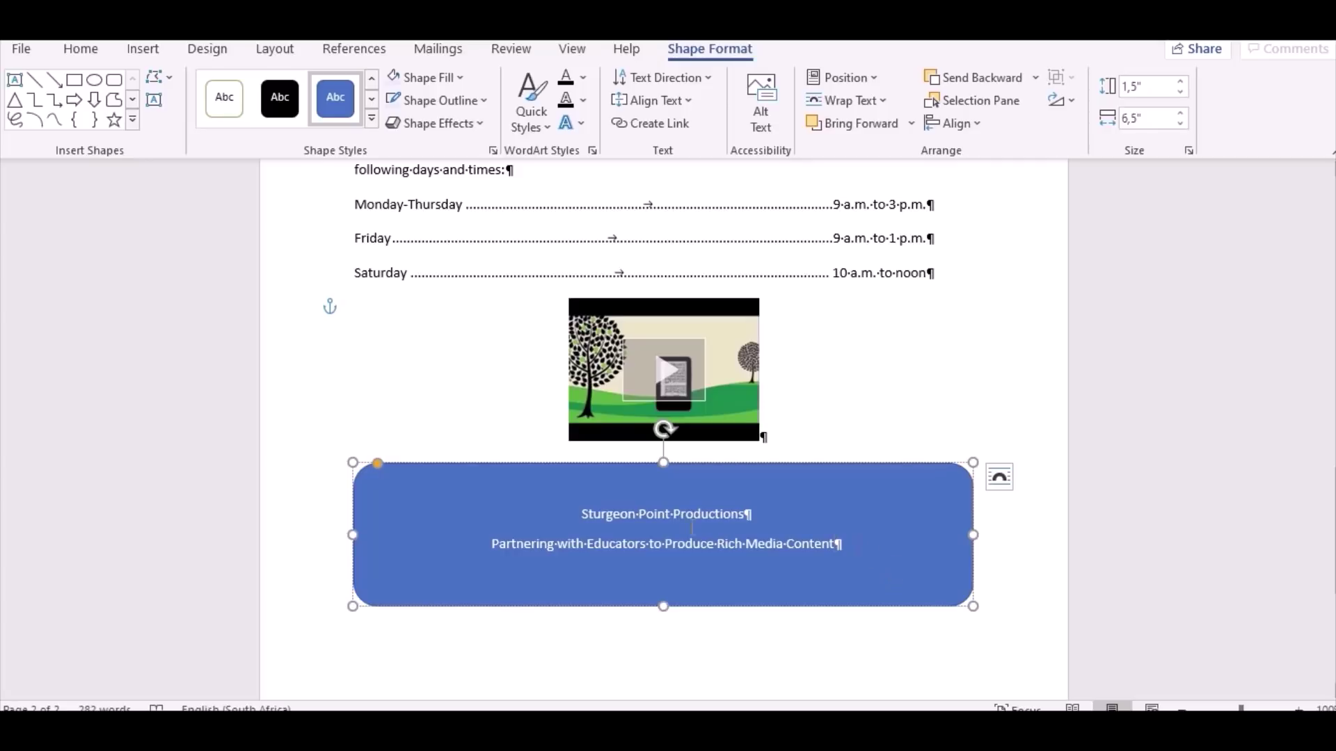
# Set the font size of both lines of text in the rounded rectangle to 16.
pyautogui.moveTo(891, 582); pyautogui.dragTo(582, 514)
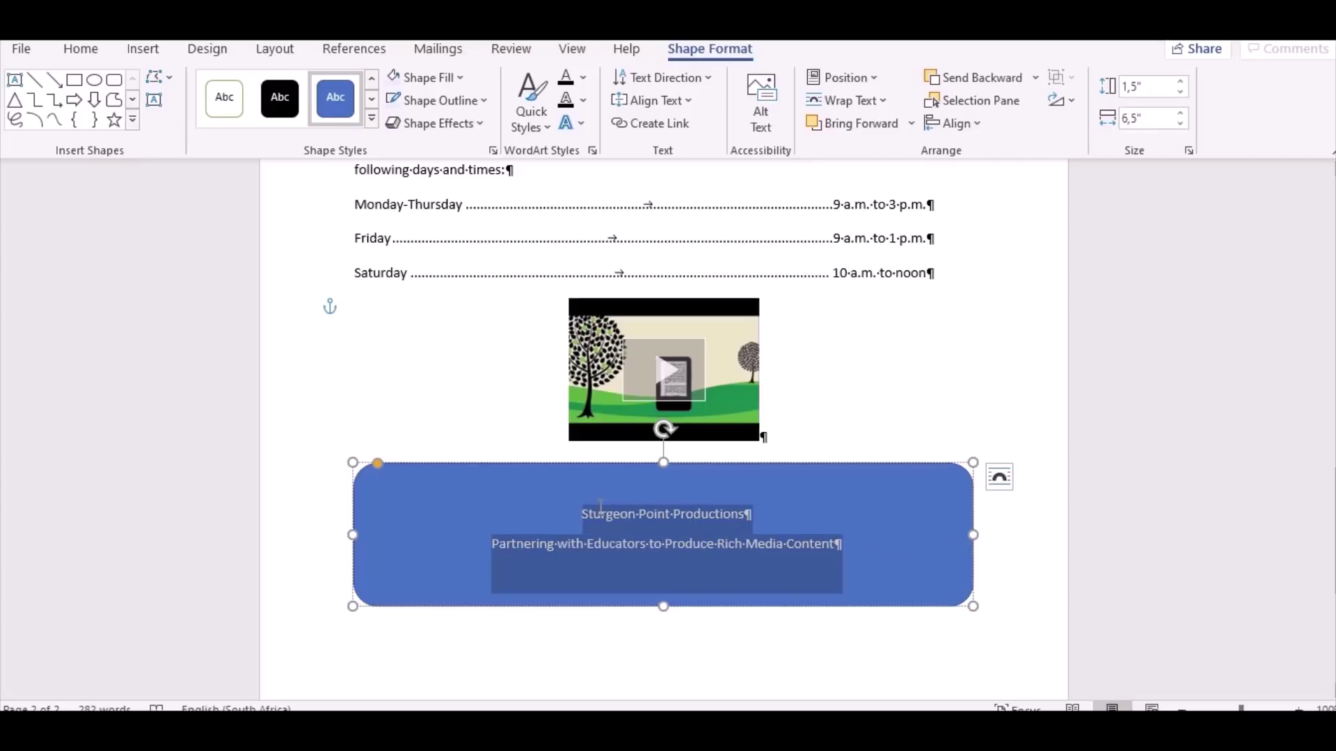
pyautogui.click(81, 48)
pyautogui.click(305, 89)
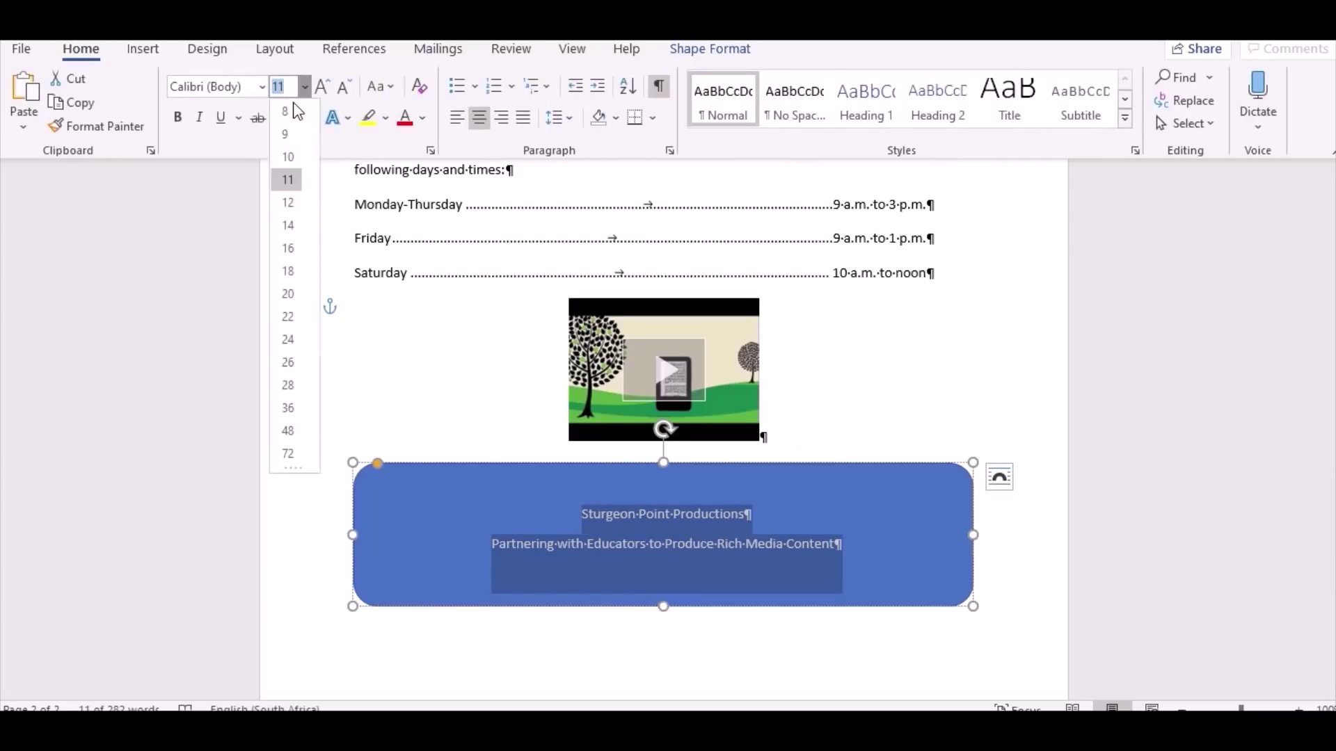
pyautogui.click(891, 507)
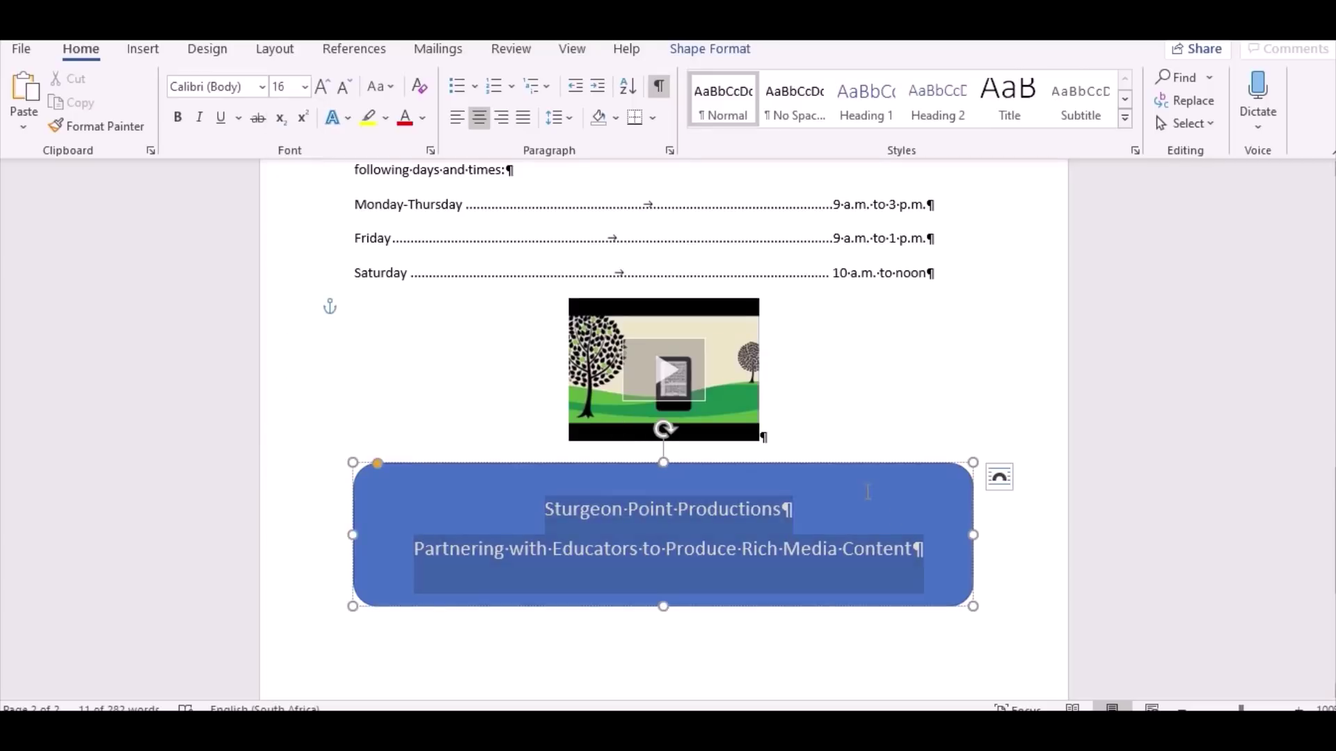
pyautogui.click(678, 59)
pyautogui.click(372, 120)
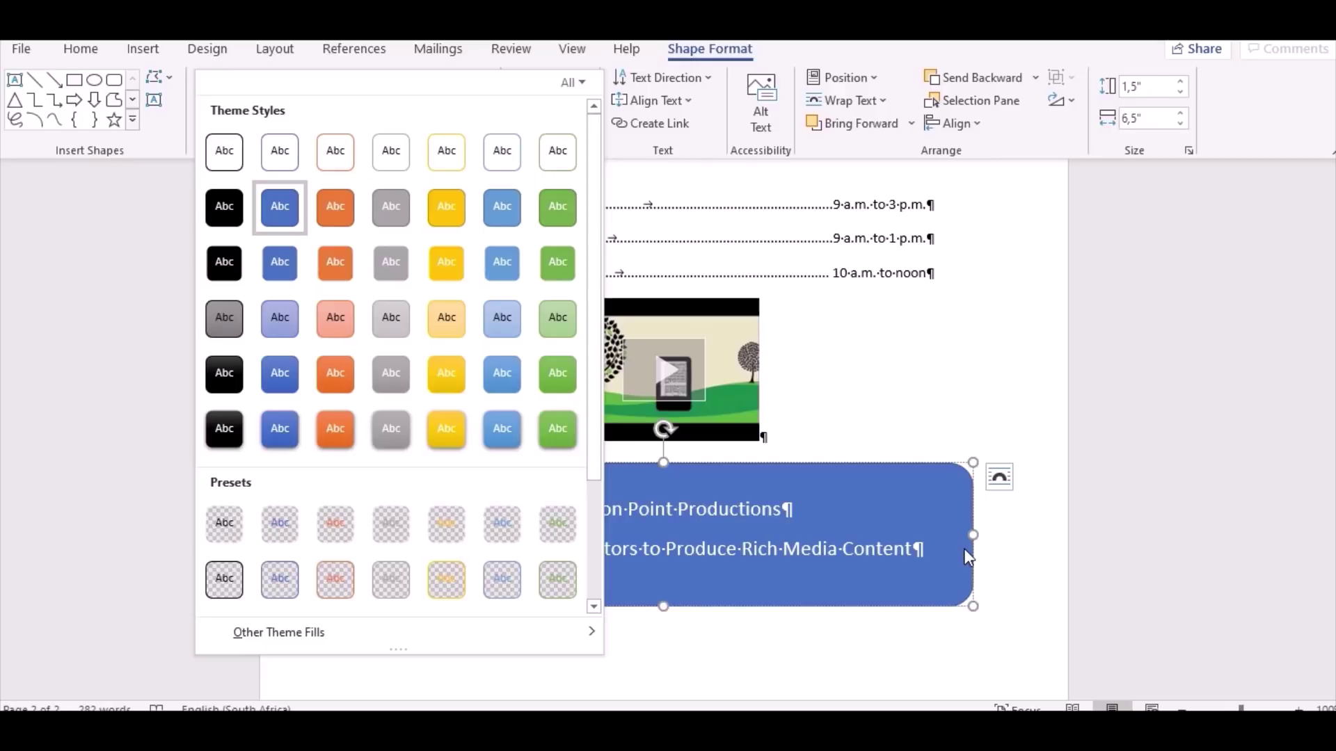
pyautogui.click(930, 382)
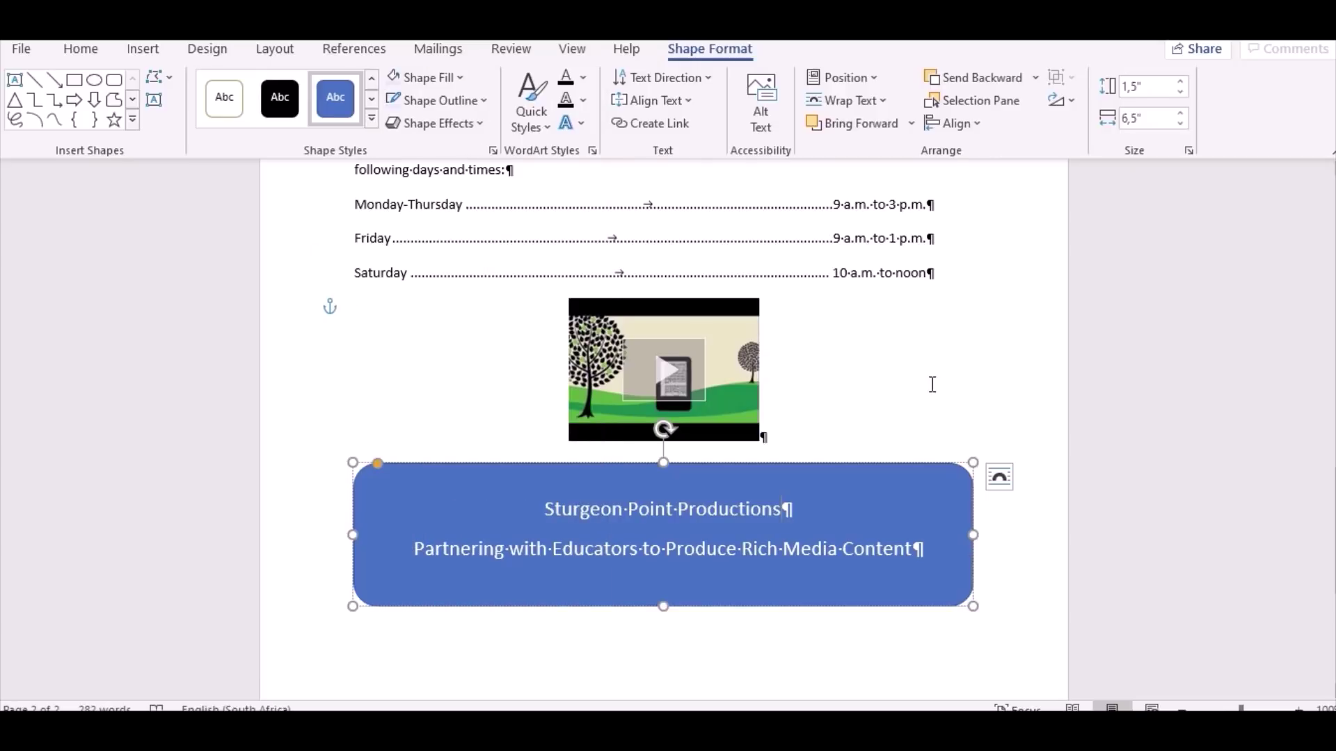
pyautogui.scroll(15, 904, 379)
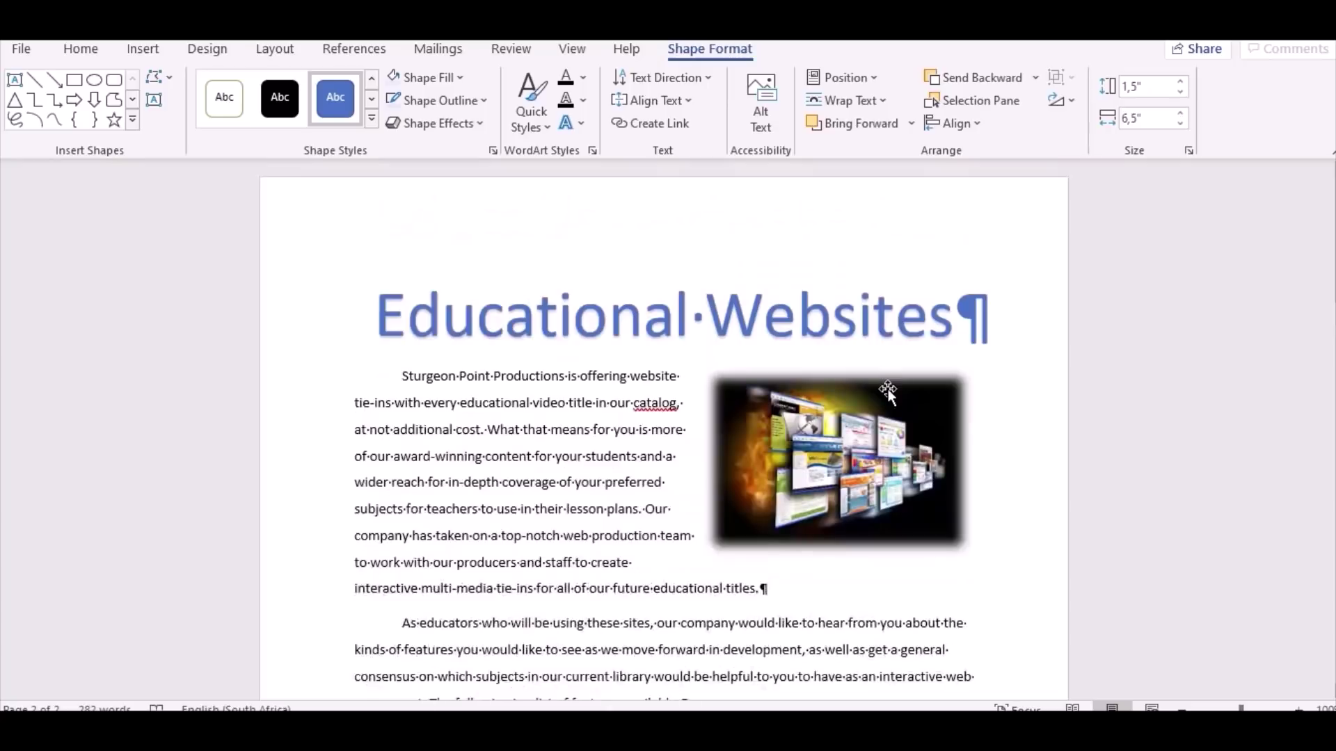
pyautogui.click(382, 244)
pyautogui.click(412, 243)
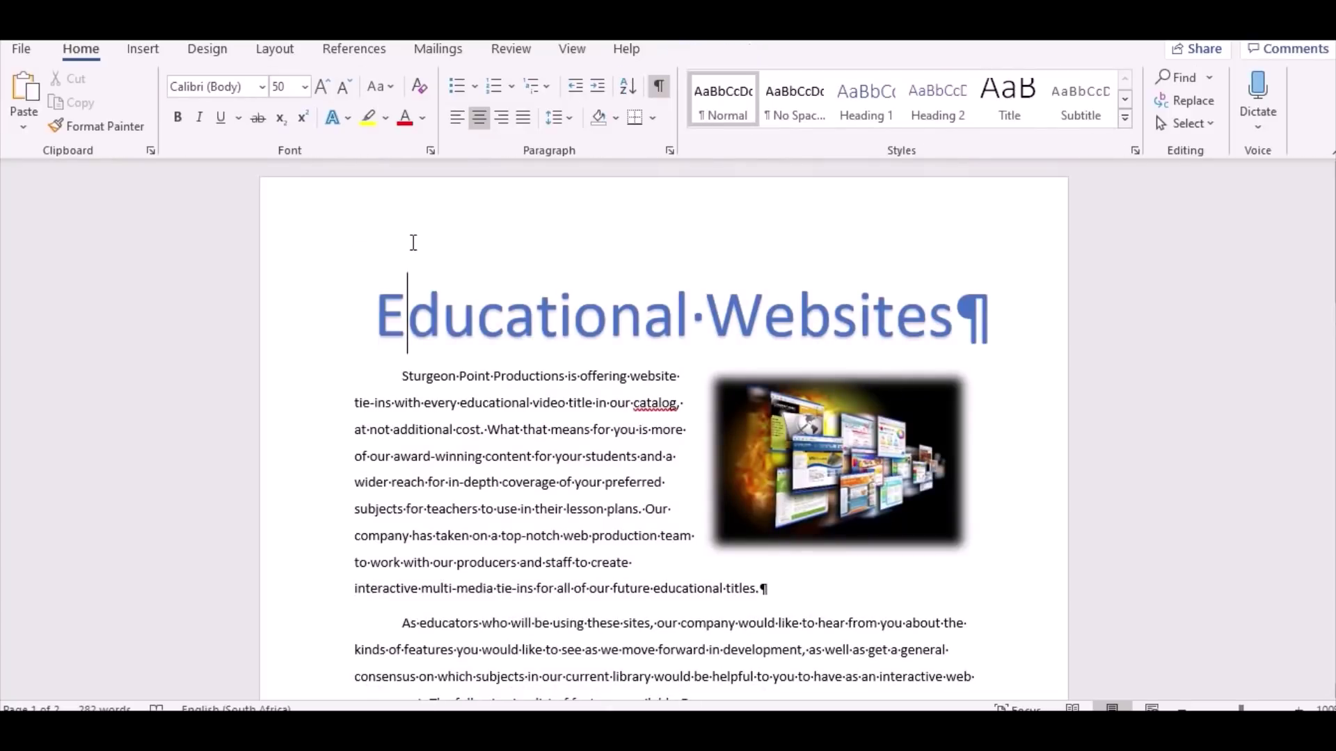
pyautogui.doubleClick(413, 243)
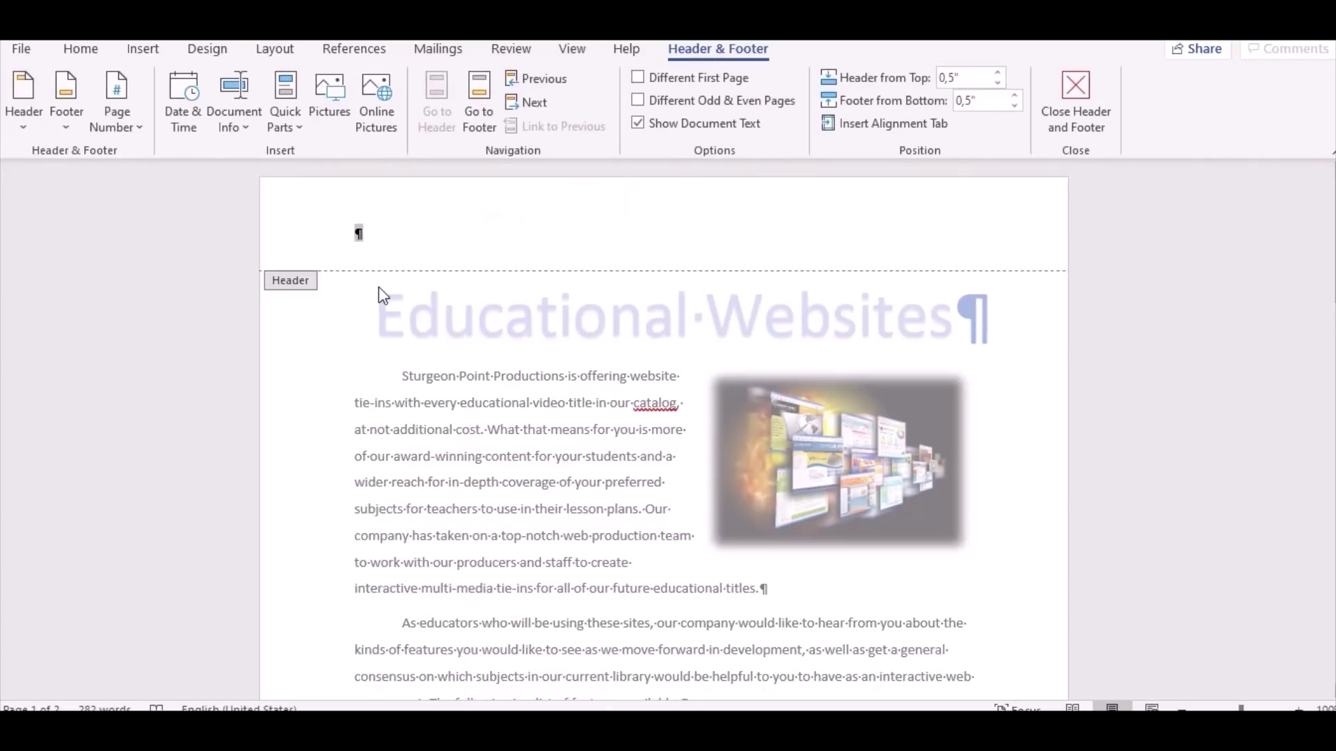
pyautogui.doubleClick(378, 287)
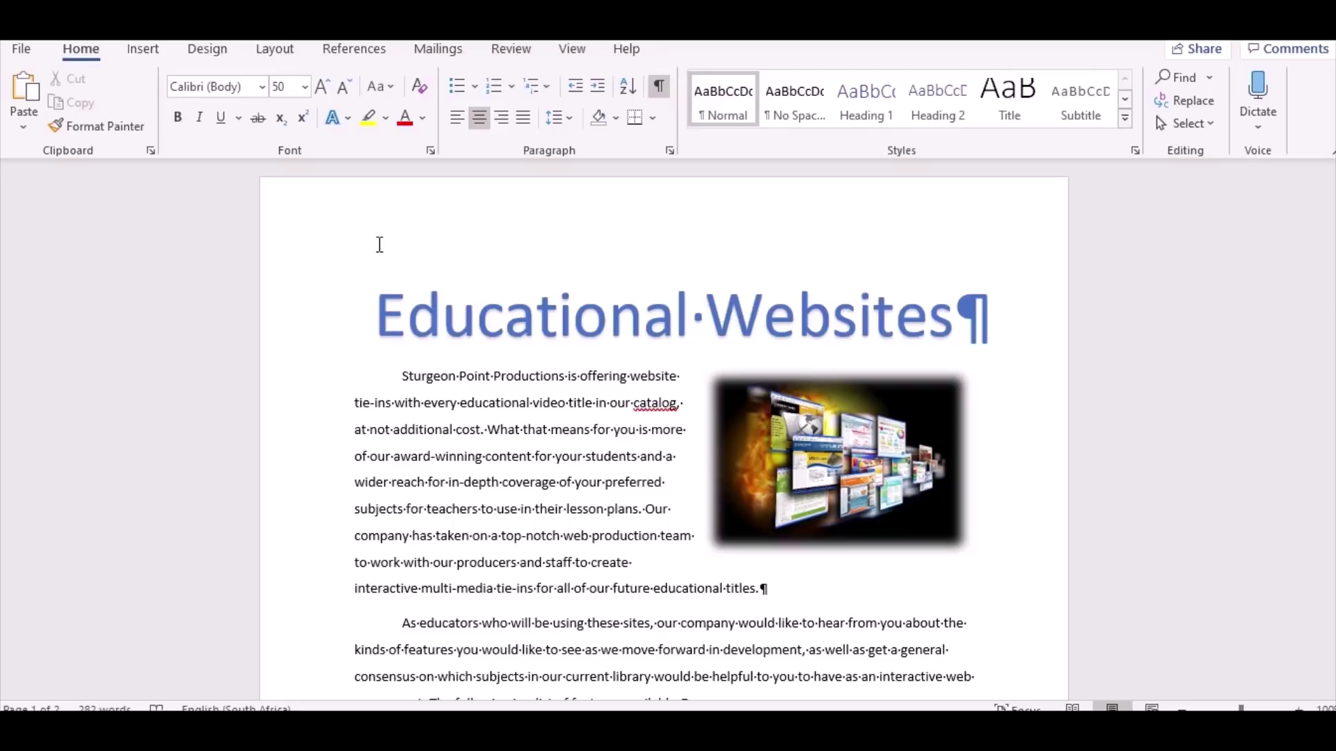
# Draw a text box about 0,6" high and 0,82" wide in the top margin above the Educational Websites title.
pyautogui.click(143, 51)
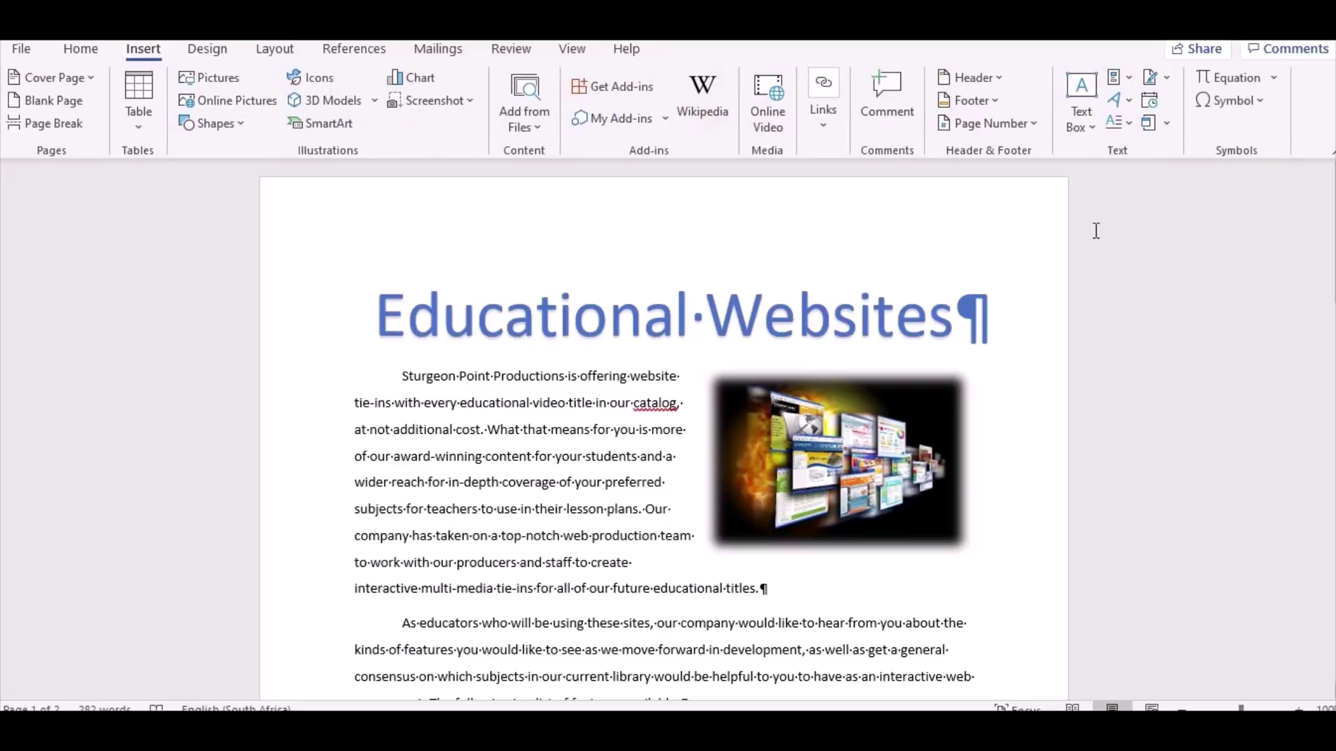
pyautogui.click(1081, 127)
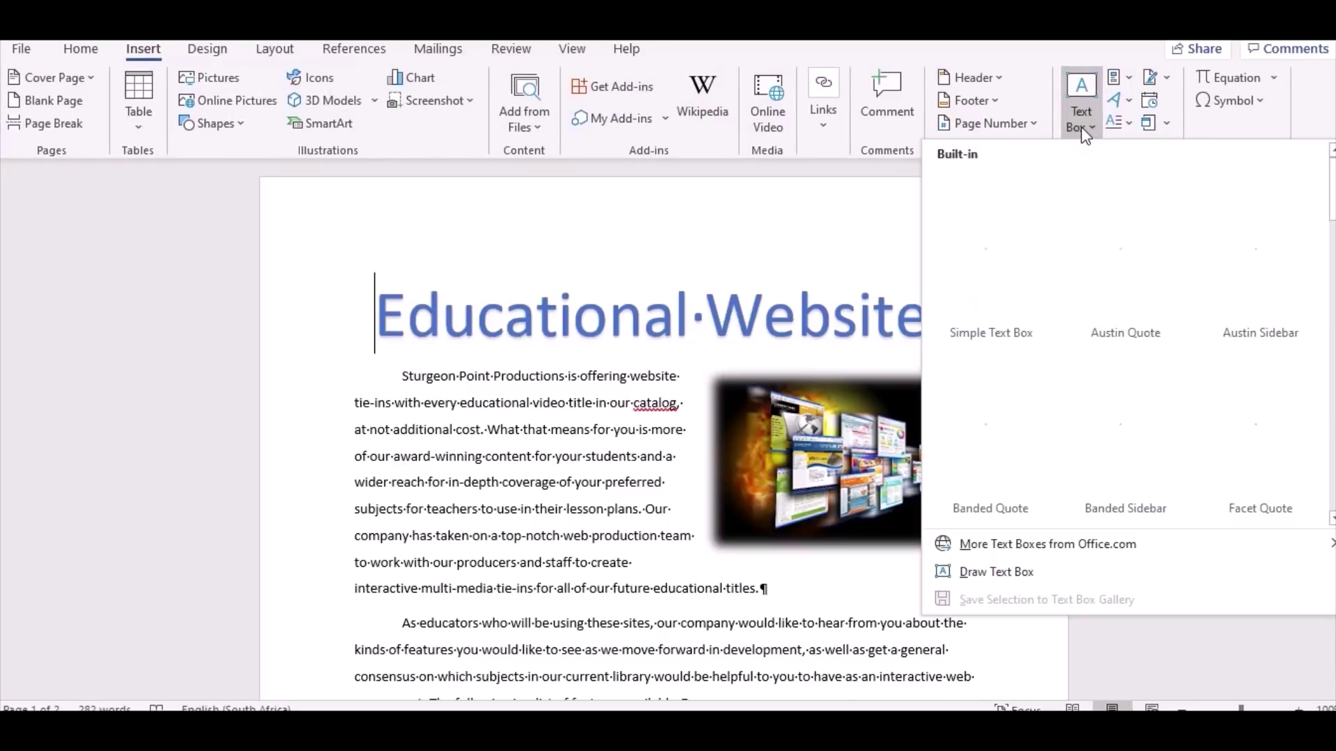
pyautogui.click(1002, 574)
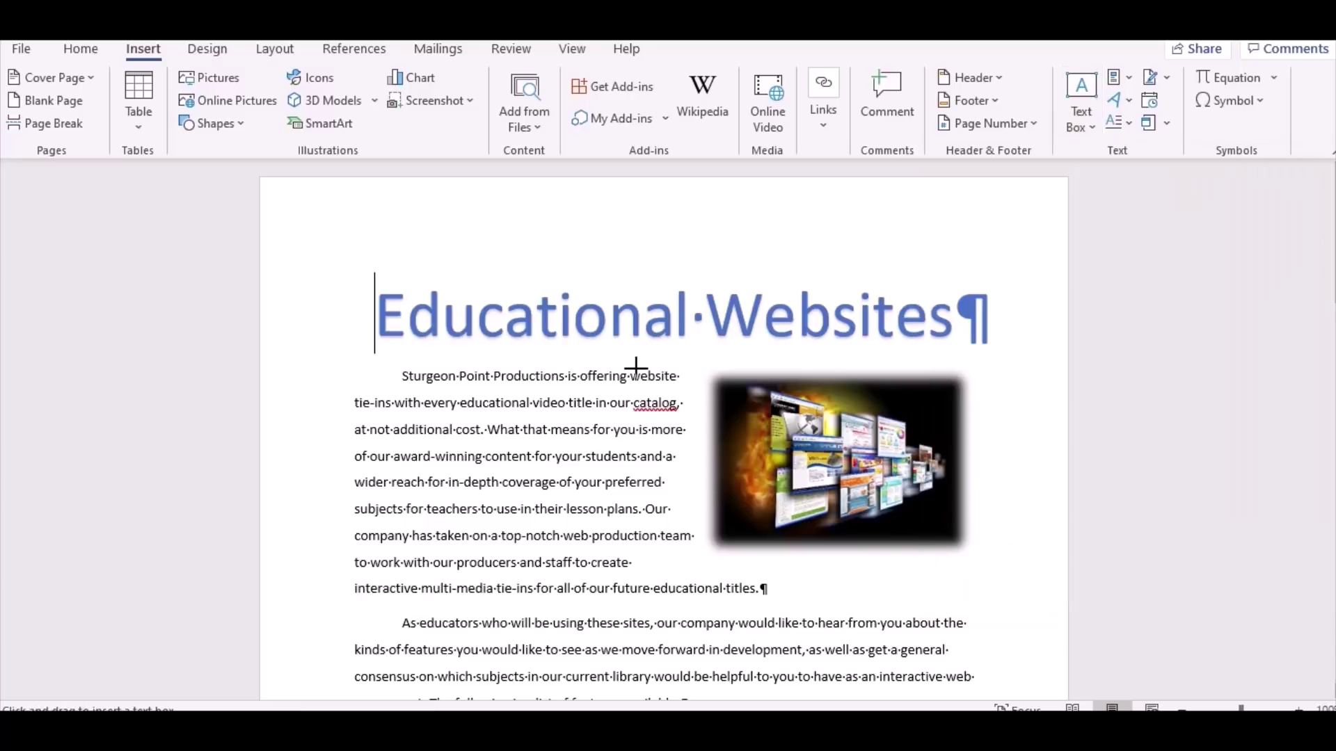
pyautogui.moveTo(384, 215); pyautogui.dragTo(463, 273)
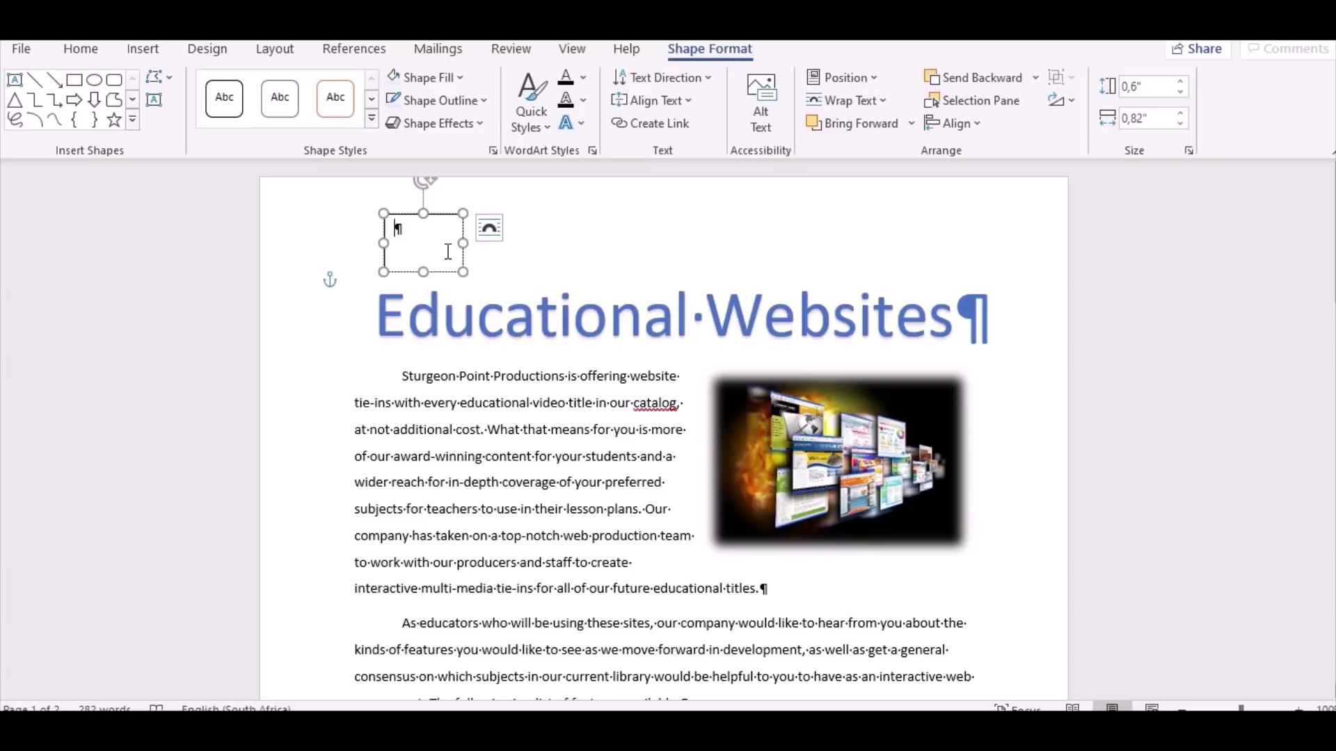
# Set the text box's height to 0,5" and its width to 3,7".
pyautogui.click(1183, 84)
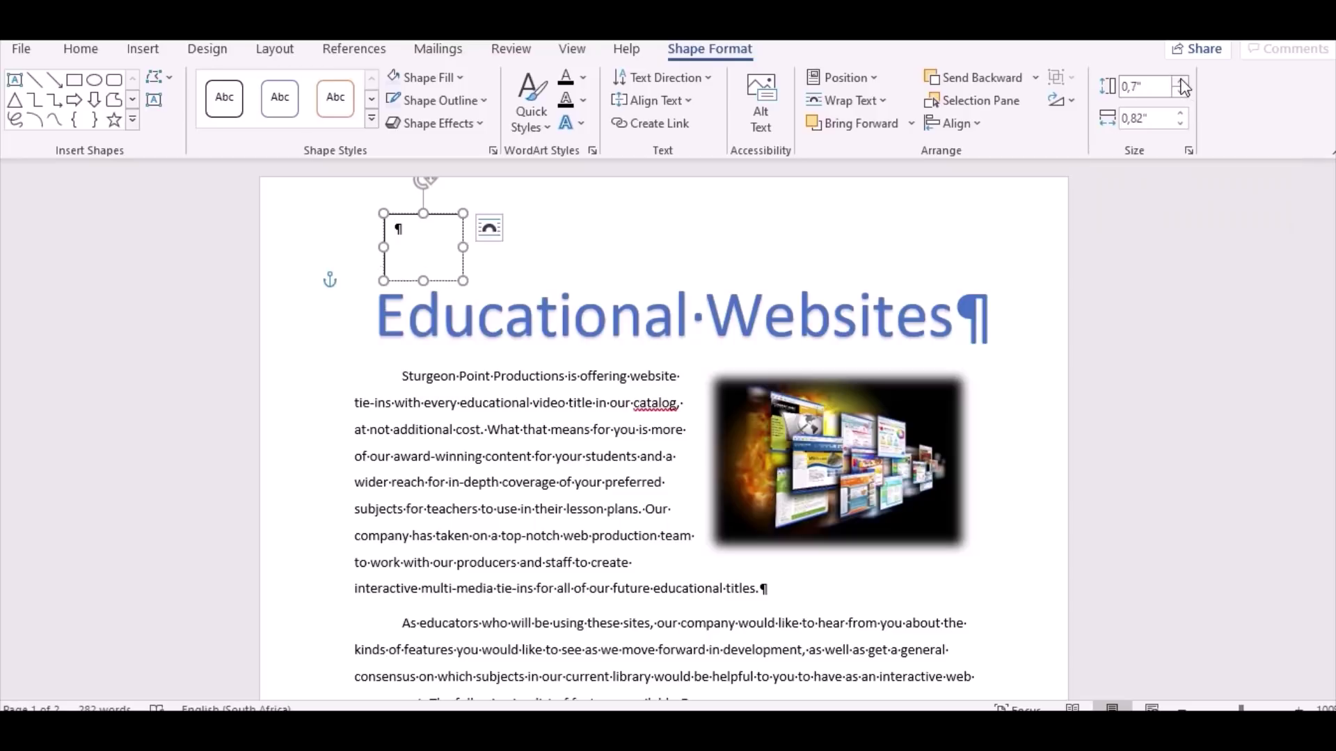
pyautogui.click(1181, 97)
pyautogui.click(1180, 97)
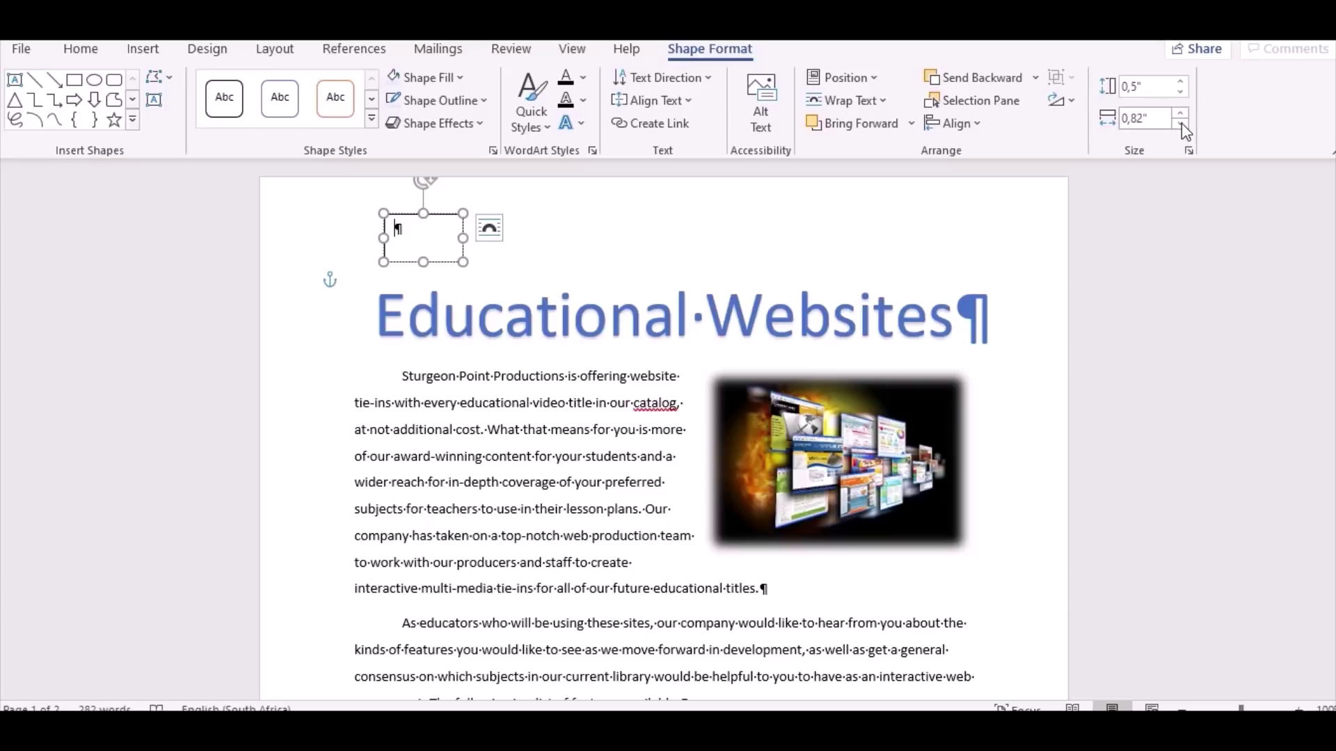
pyautogui.click(1183, 115)
pyautogui.click(1183, 115)
pyautogui.click(1183, 114)
pyautogui.click(1182, 115)
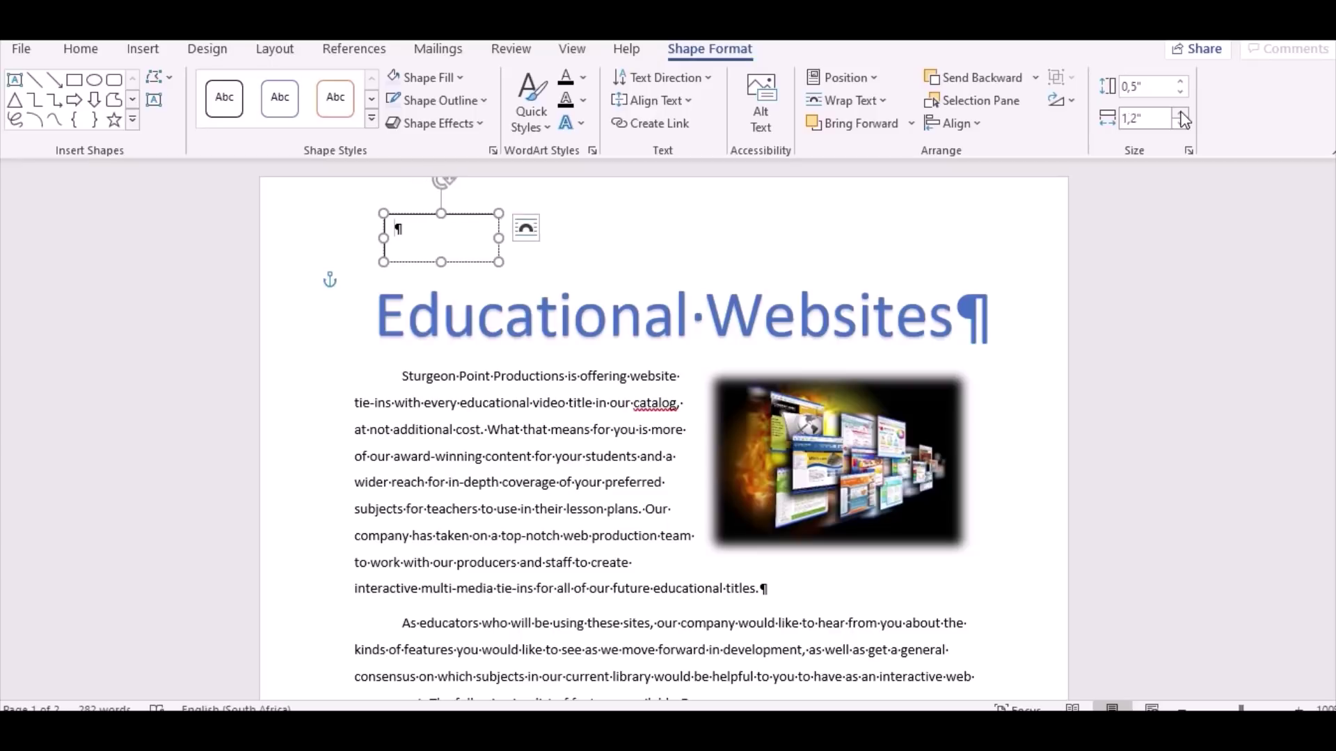
pyautogui.moveTo(1182, 120); pyautogui.dragTo(1182, 120)
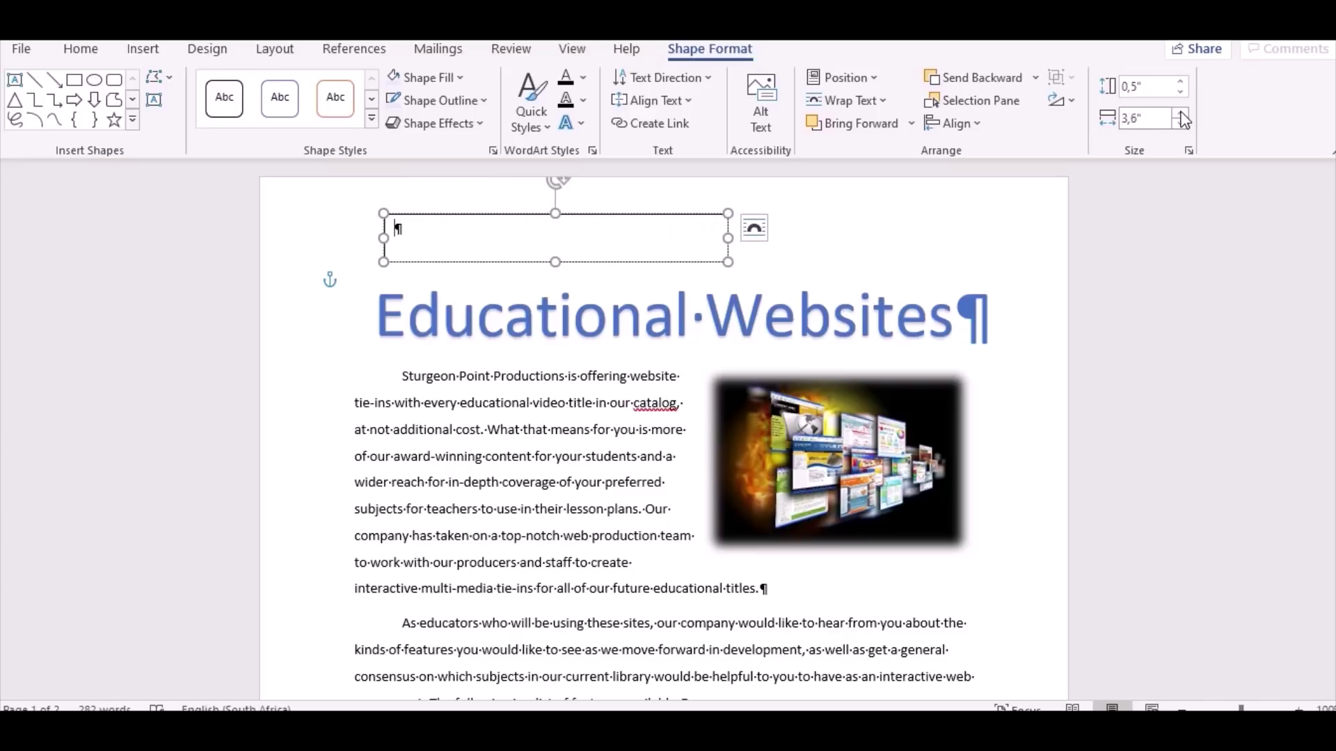
pyautogui.click(1183, 120)
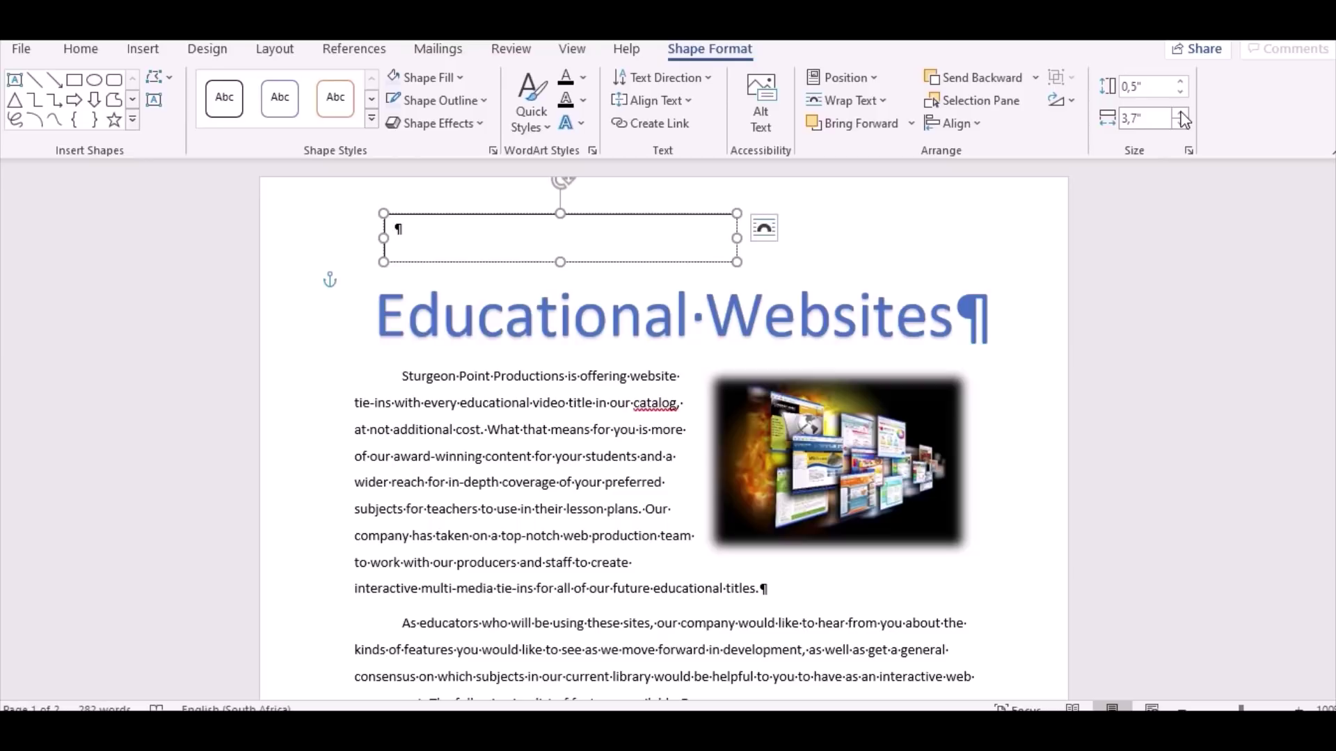
# Enter "Sturgeon Point Productions" in the text box above the title.
pyautogui.write('Sturgeon Point P')
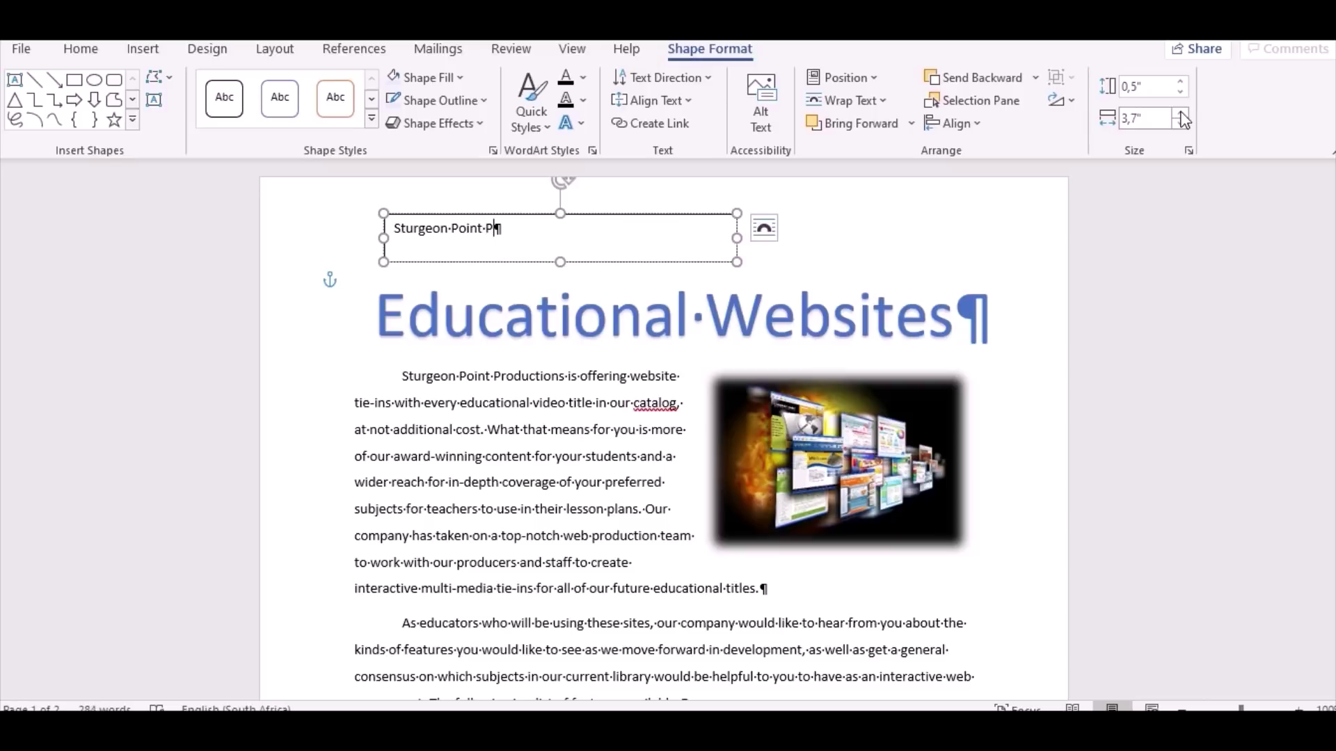
pyautogui.write('roductions')
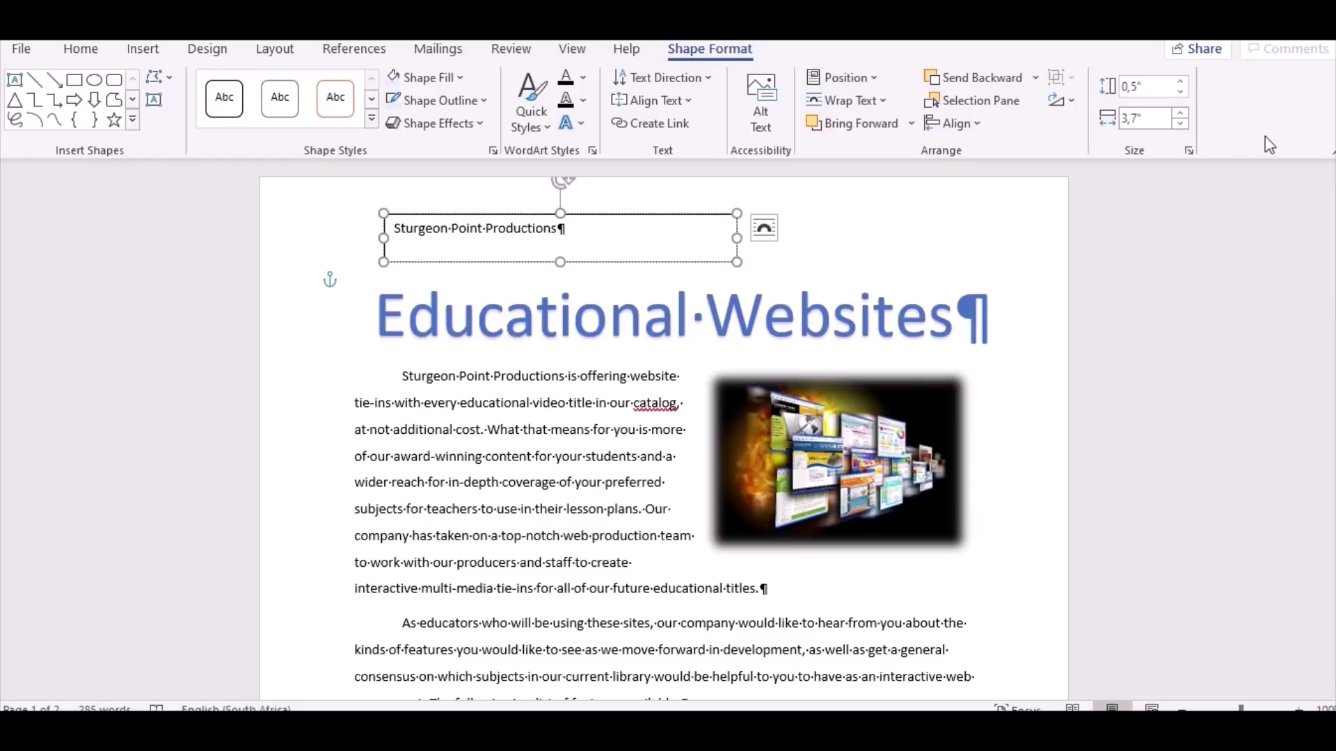
# Set the text box's text to font size 22 and center it.
pyautogui.moveTo(601, 232); pyautogui.dragTo(400, 227)
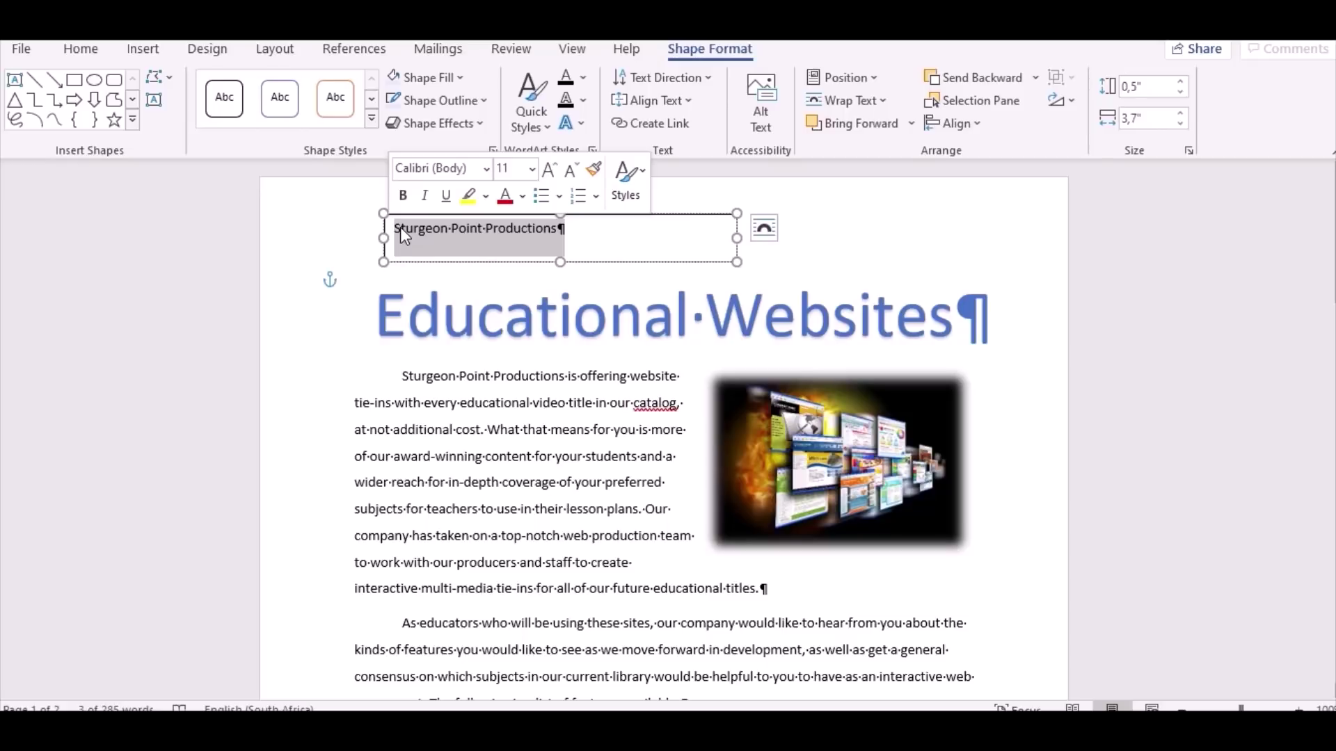
pyautogui.click(81, 49)
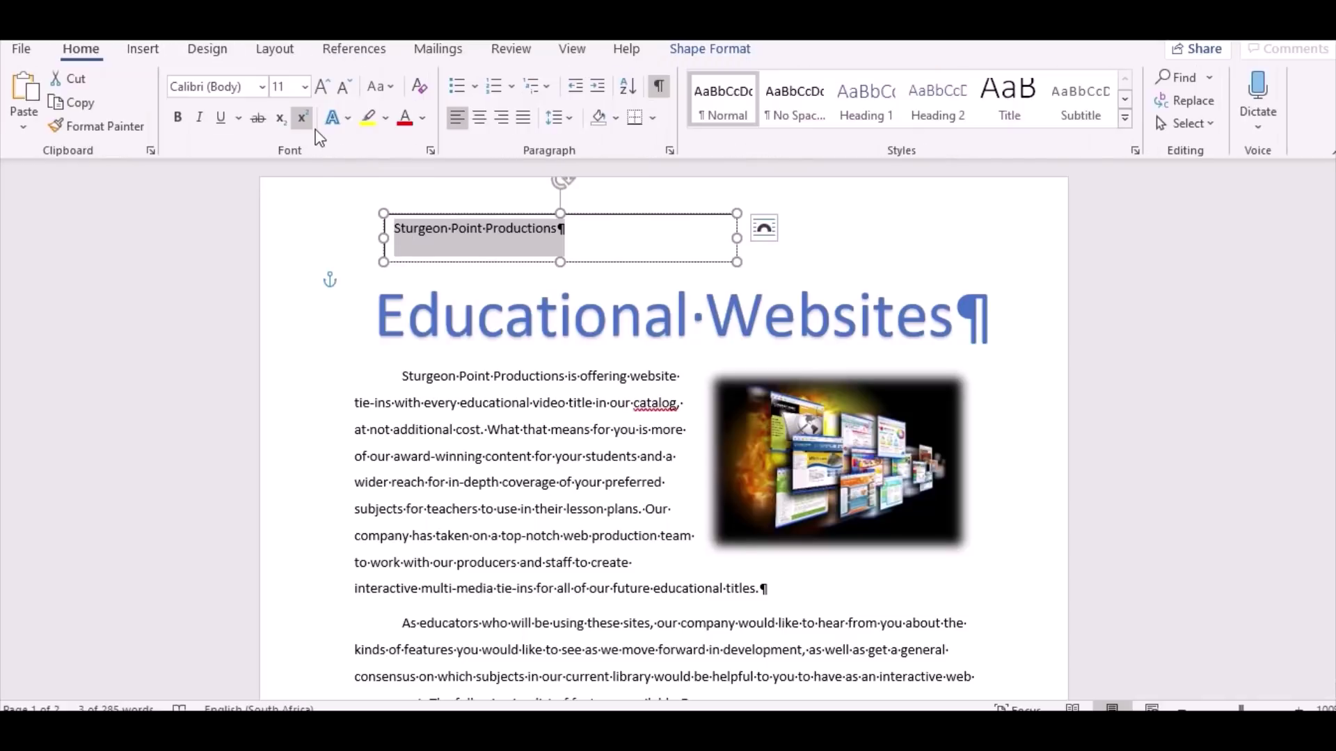
pyautogui.click(304, 86)
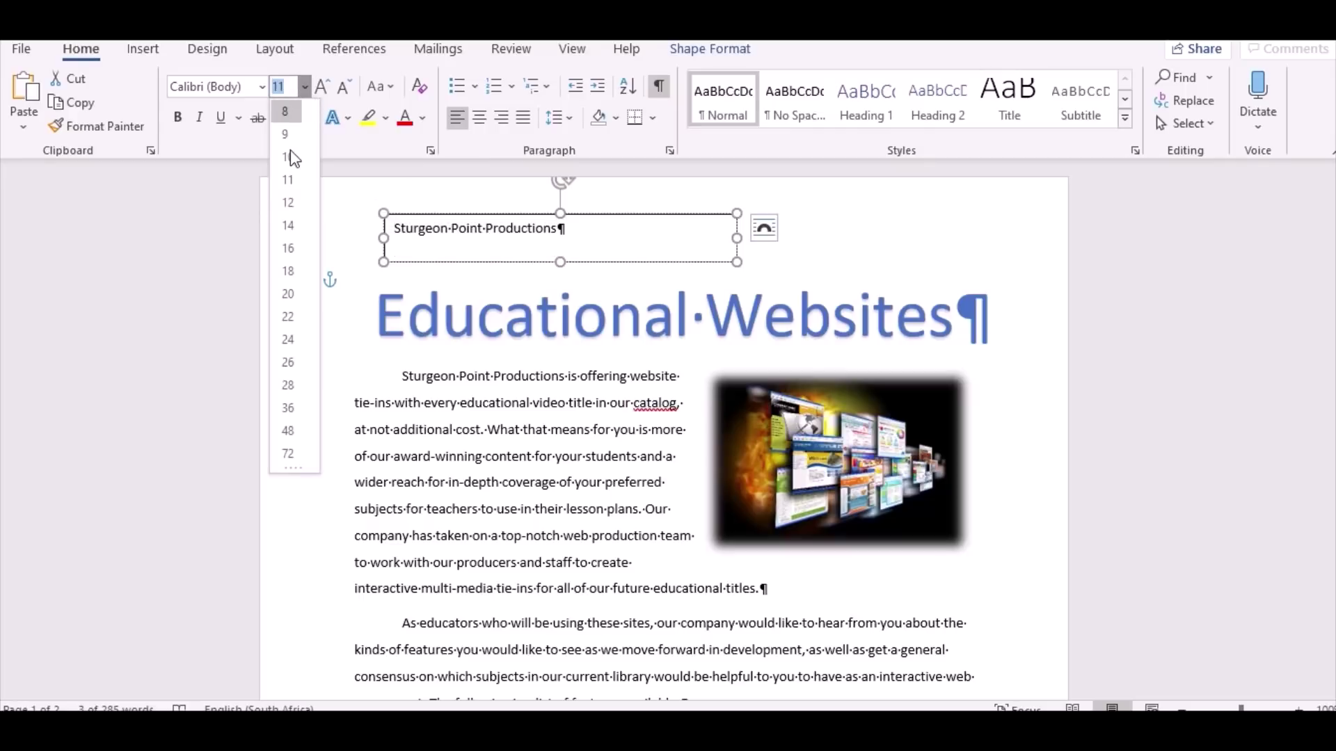
pyautogui.click(287, 317)
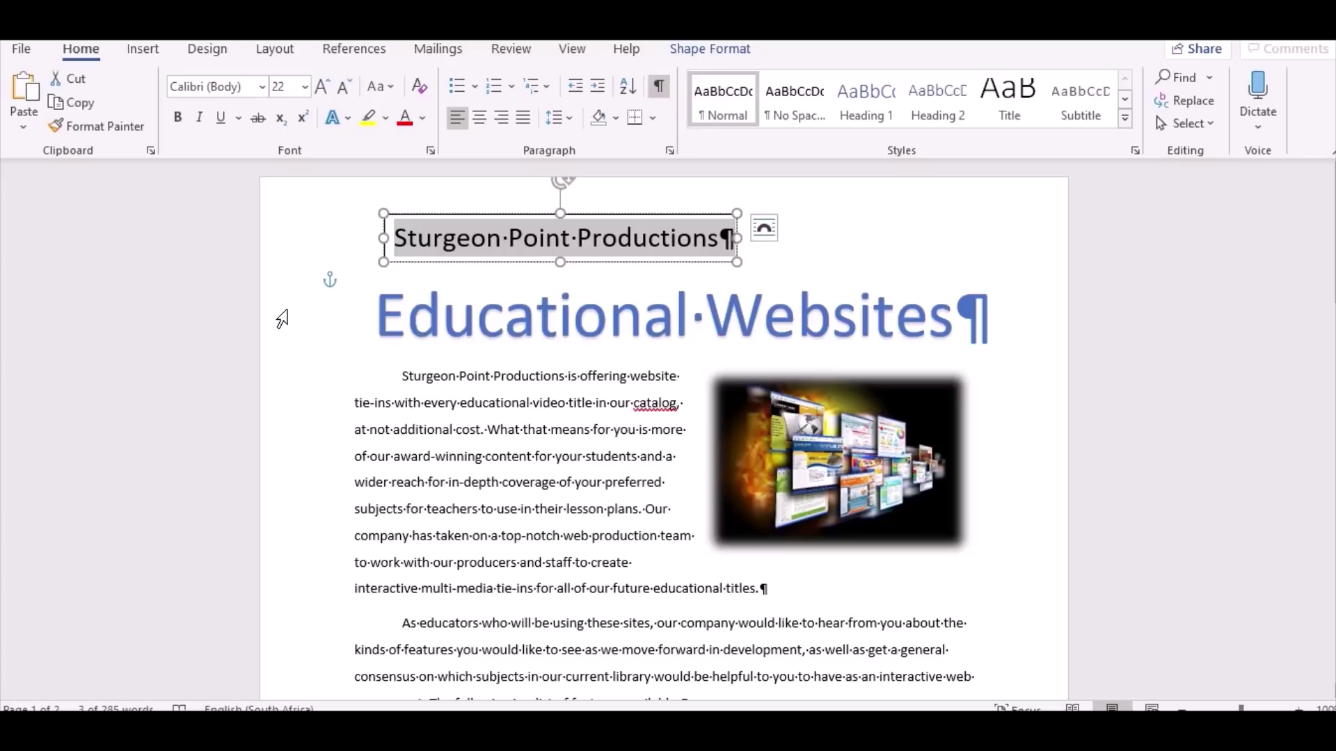
pyautogui.click(479, 120)
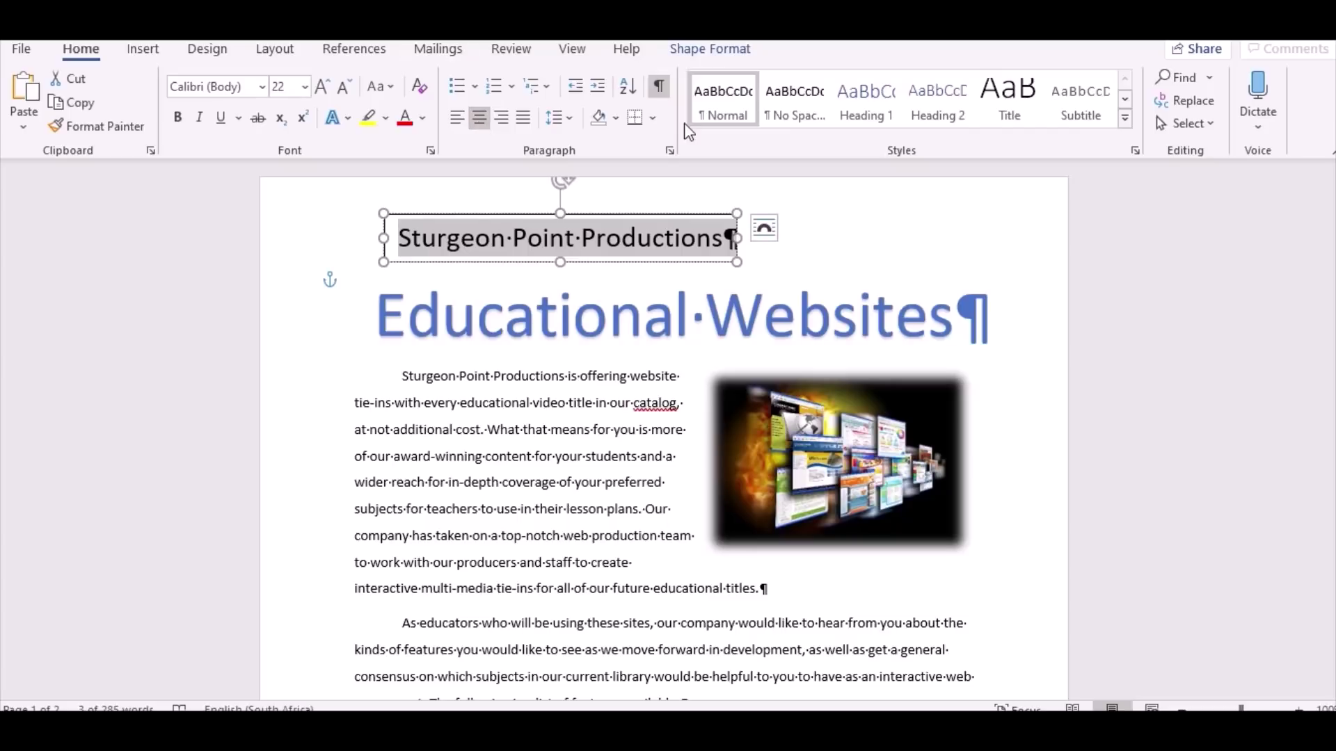
# In the text box's advanced layout settings, set its horizontal alignment to Centered relative to Page.
pyautogui.click(760, 231)
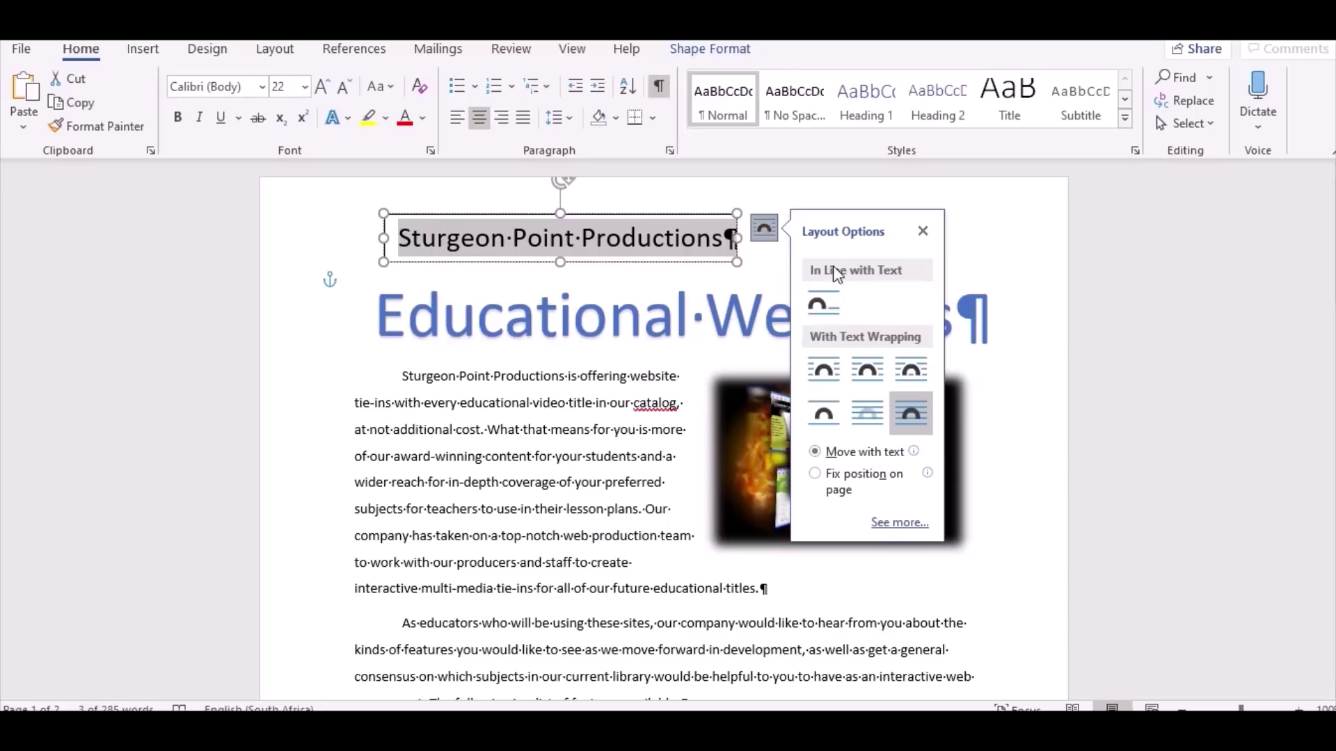
pyautogui.click(900, 522)
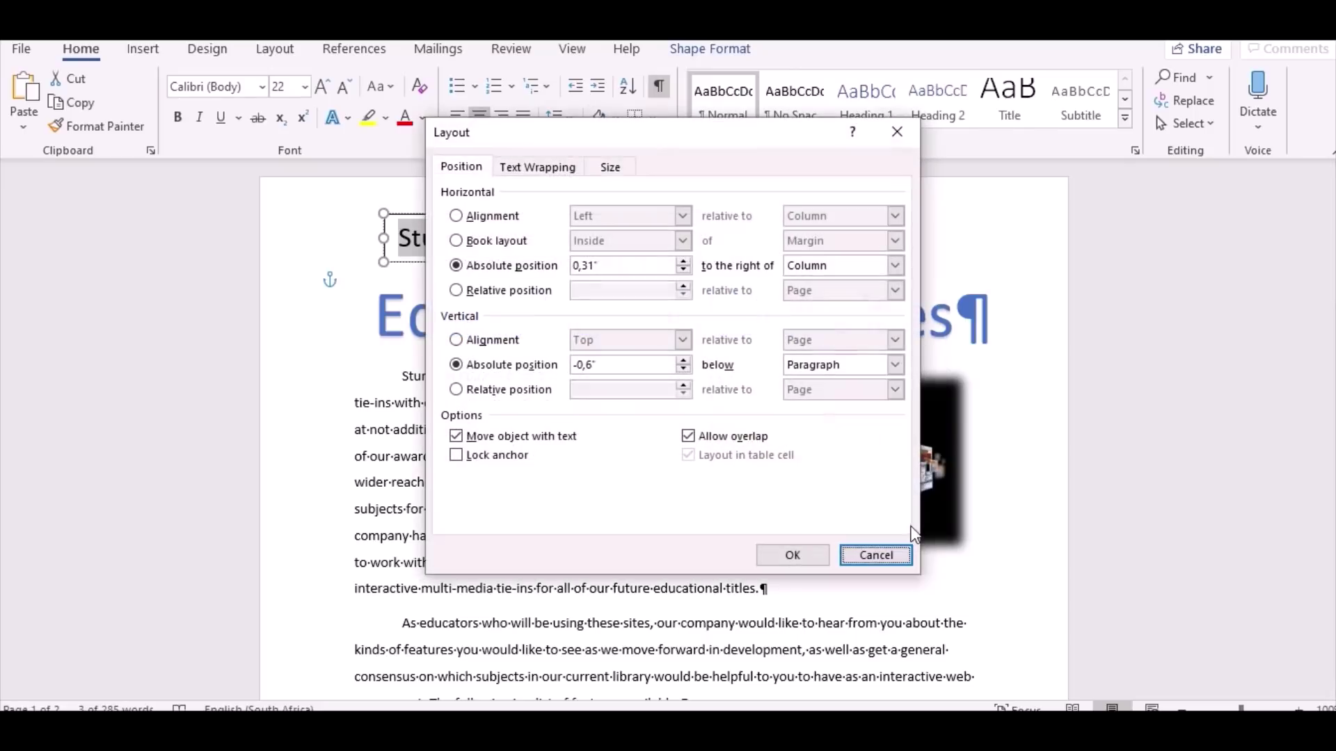
pyautogui.click(494, 218)
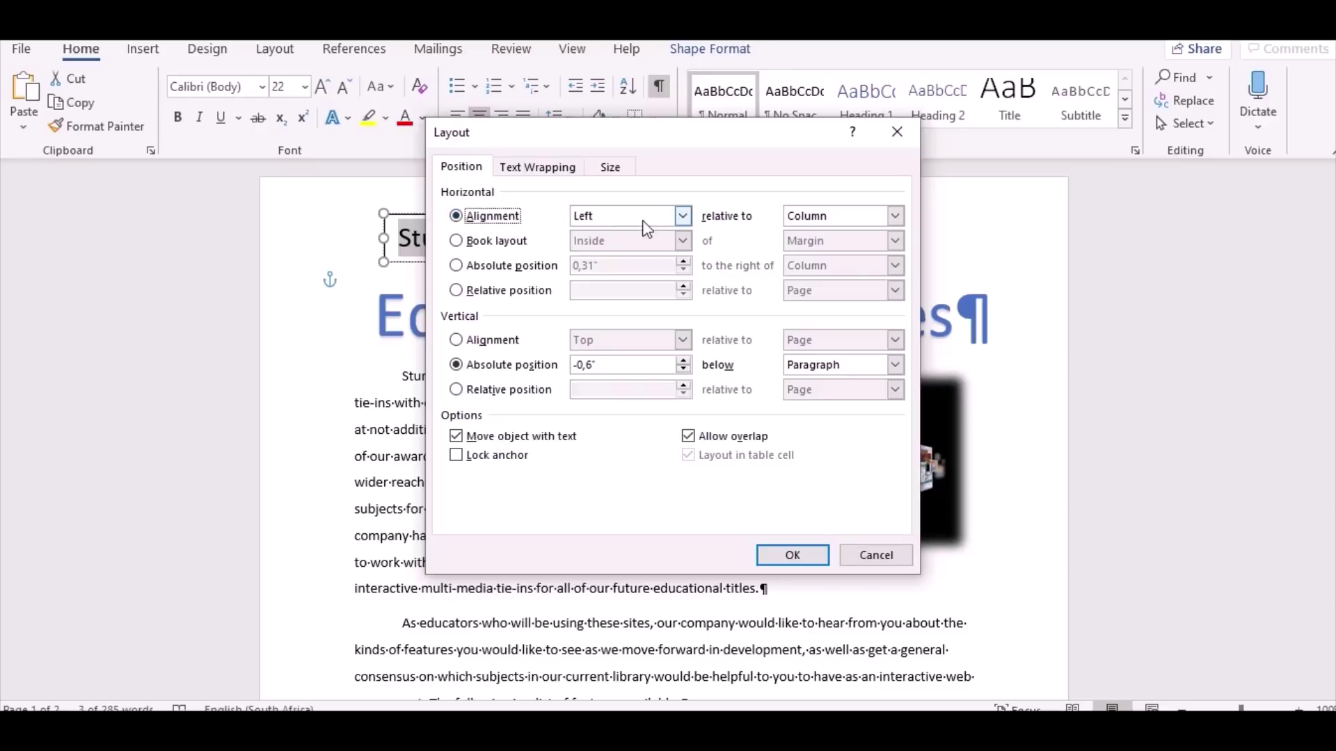
pyautogui.click(682, 215)
pyautogui.click(651, 246)
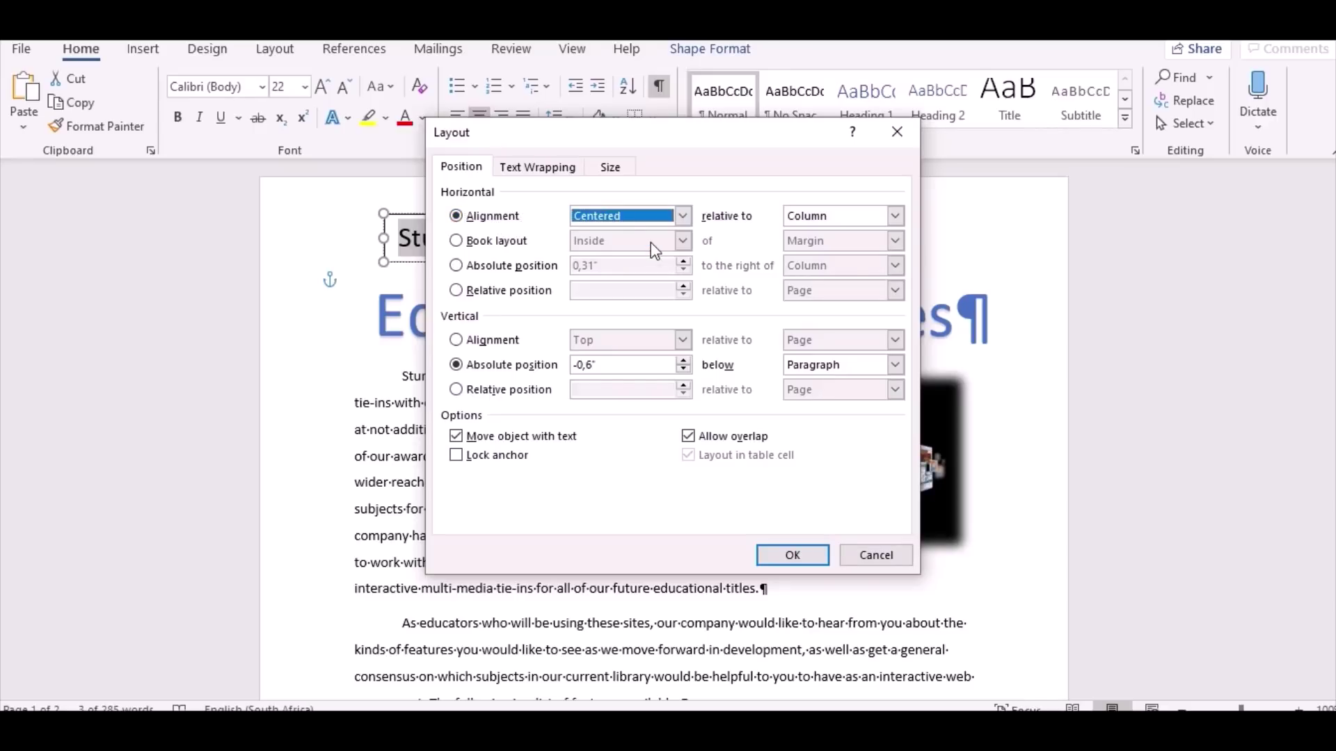
pyautogui.click(896, 215)
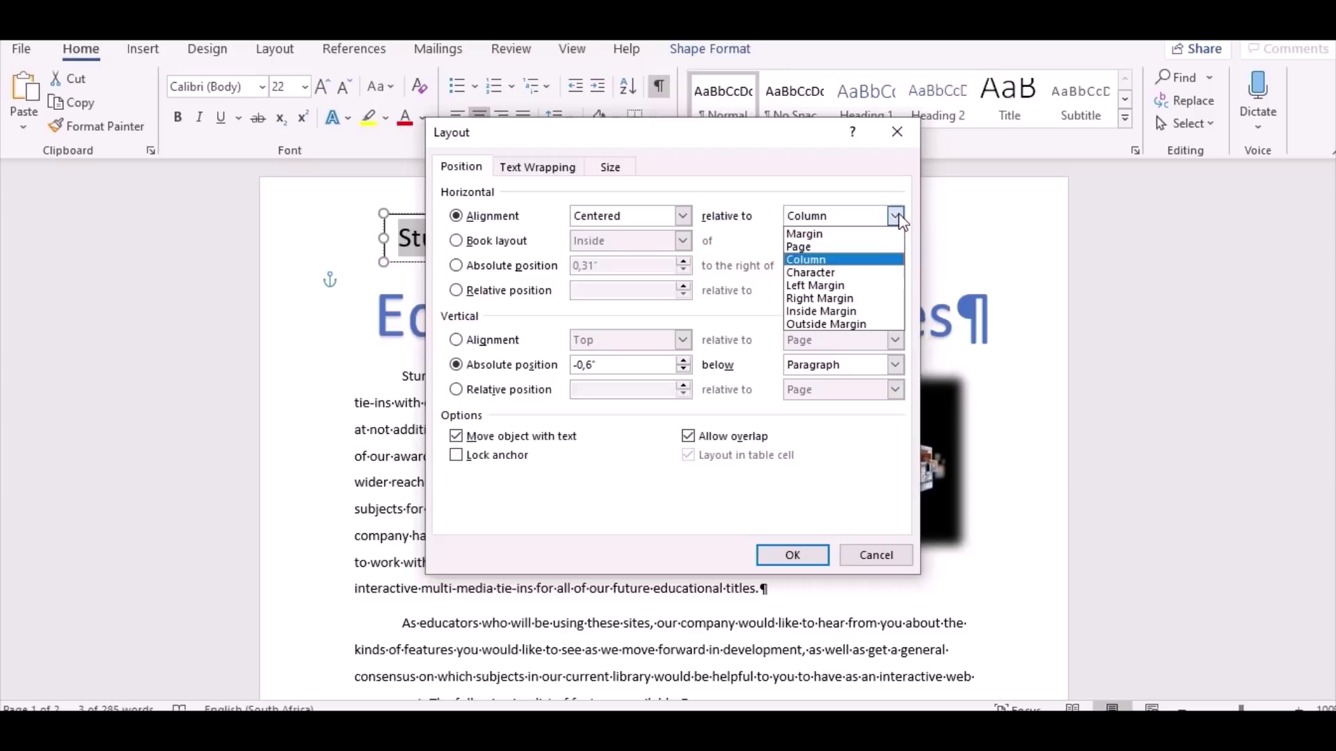
pyautogui.click(843, 248)
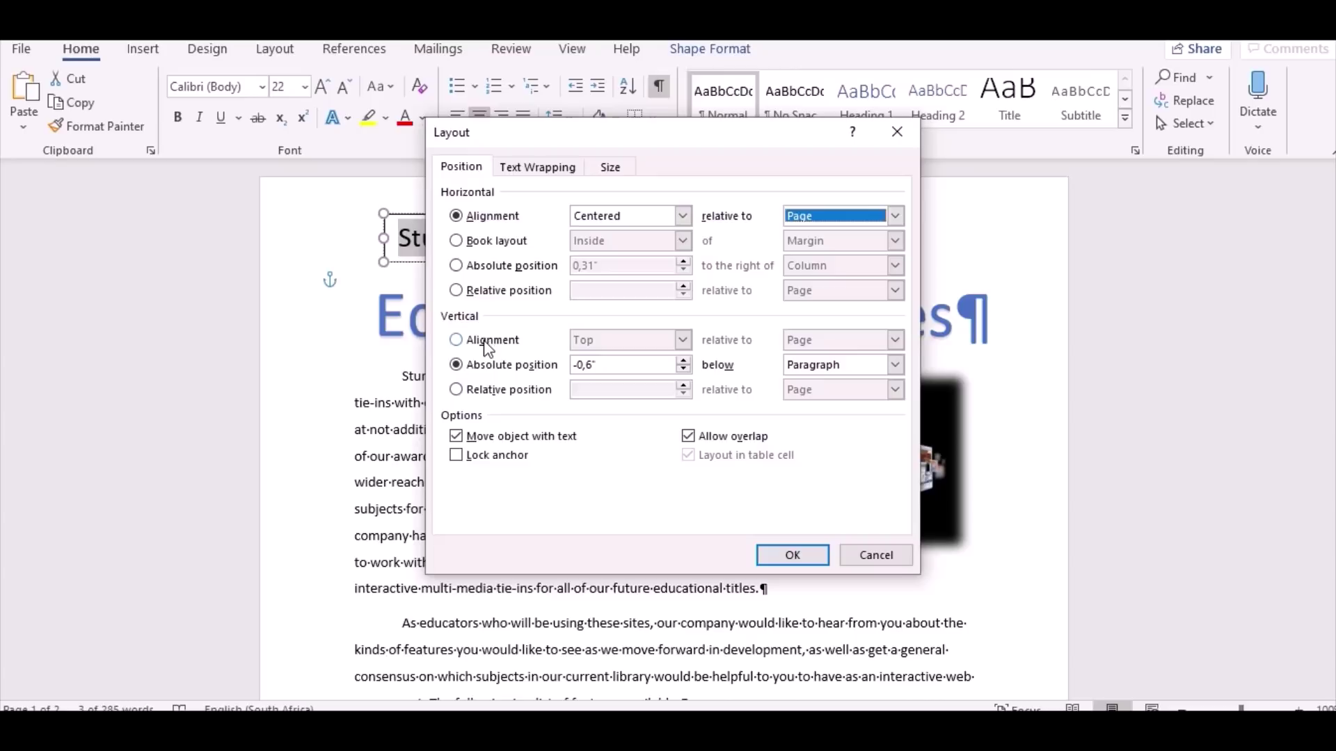
# Set the text box's vertical absolute position to 0,5" below Page.
pyautogui.click(683, 371)
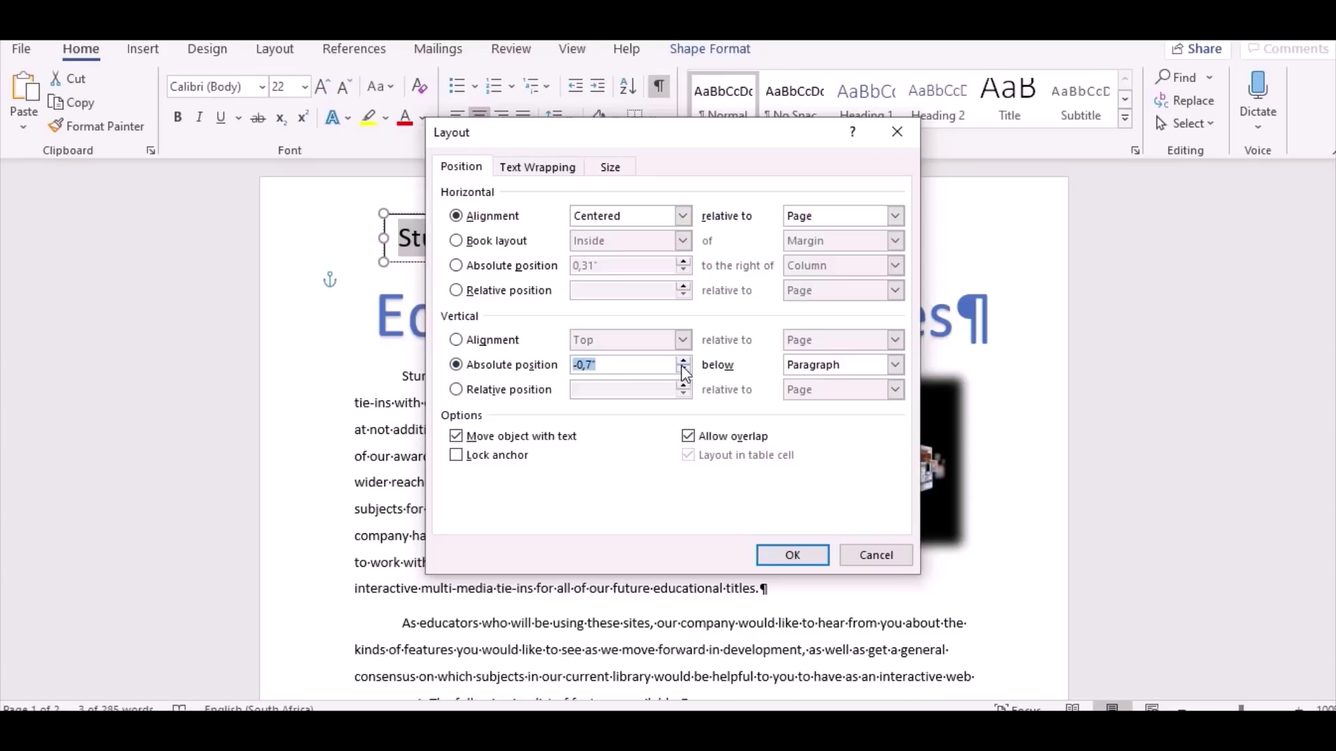
pyautogui.click(683, 363)
pyautogui.click(683, 364)
pyautogui.click(683, 363)
pyautogui.click(684, 363)
pyautogui.click(900, 366)
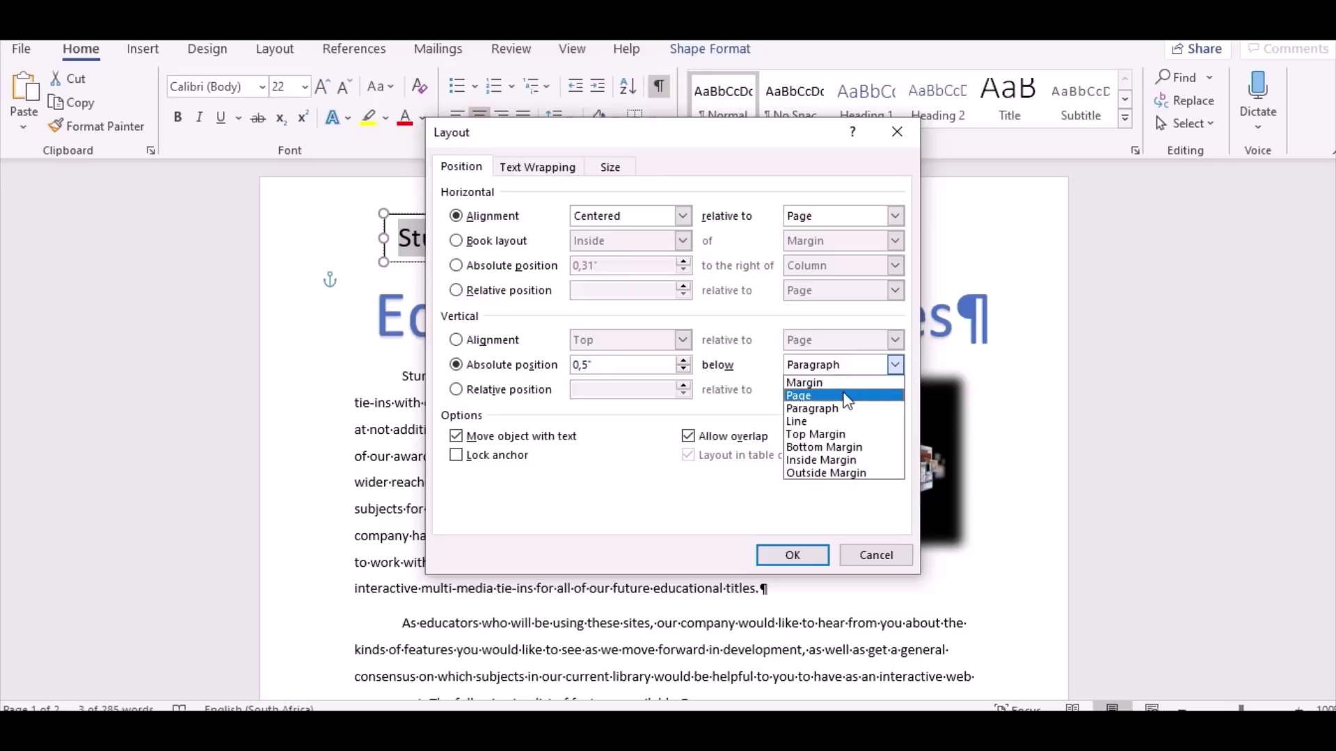